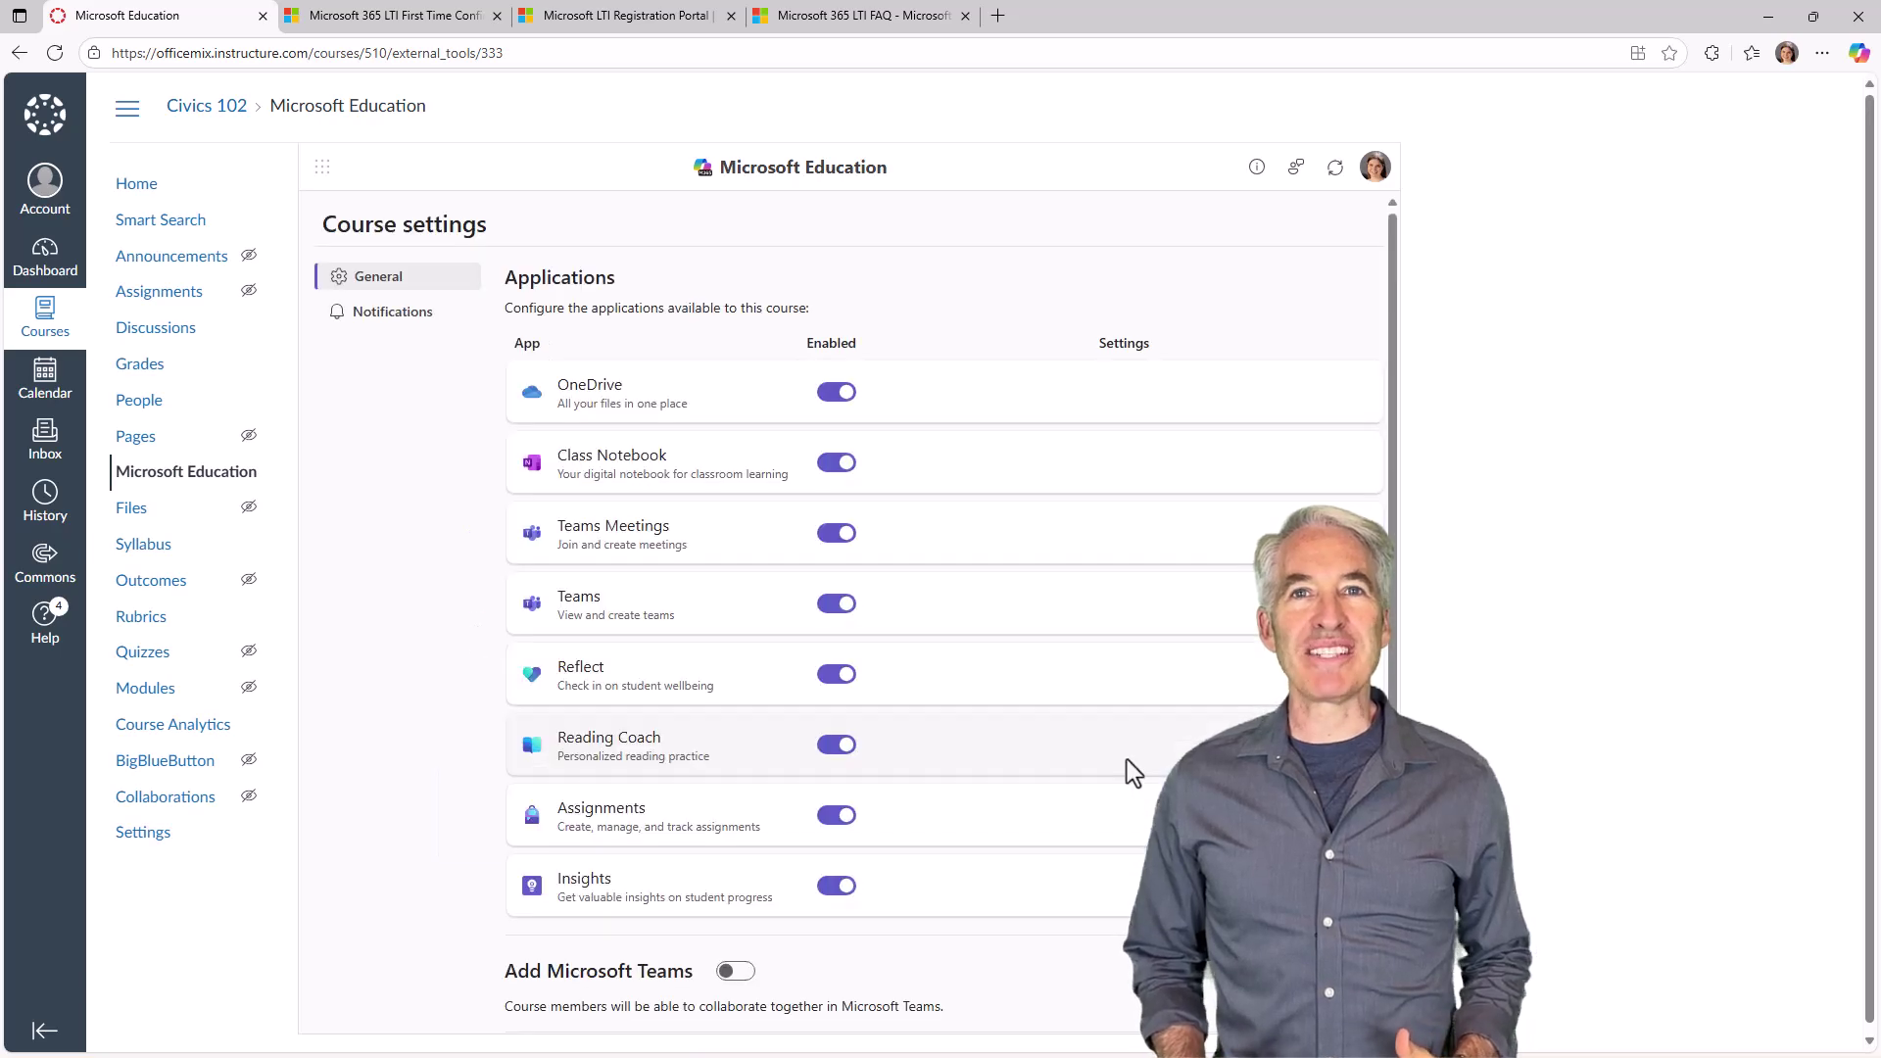
Preview the course's OneDrive with all recent files shown, then begin Class Notebook setup.
{"action": "scroll", "coordinate": [785, 891], "scroll_direction": "down", "scroll_amount": 1}
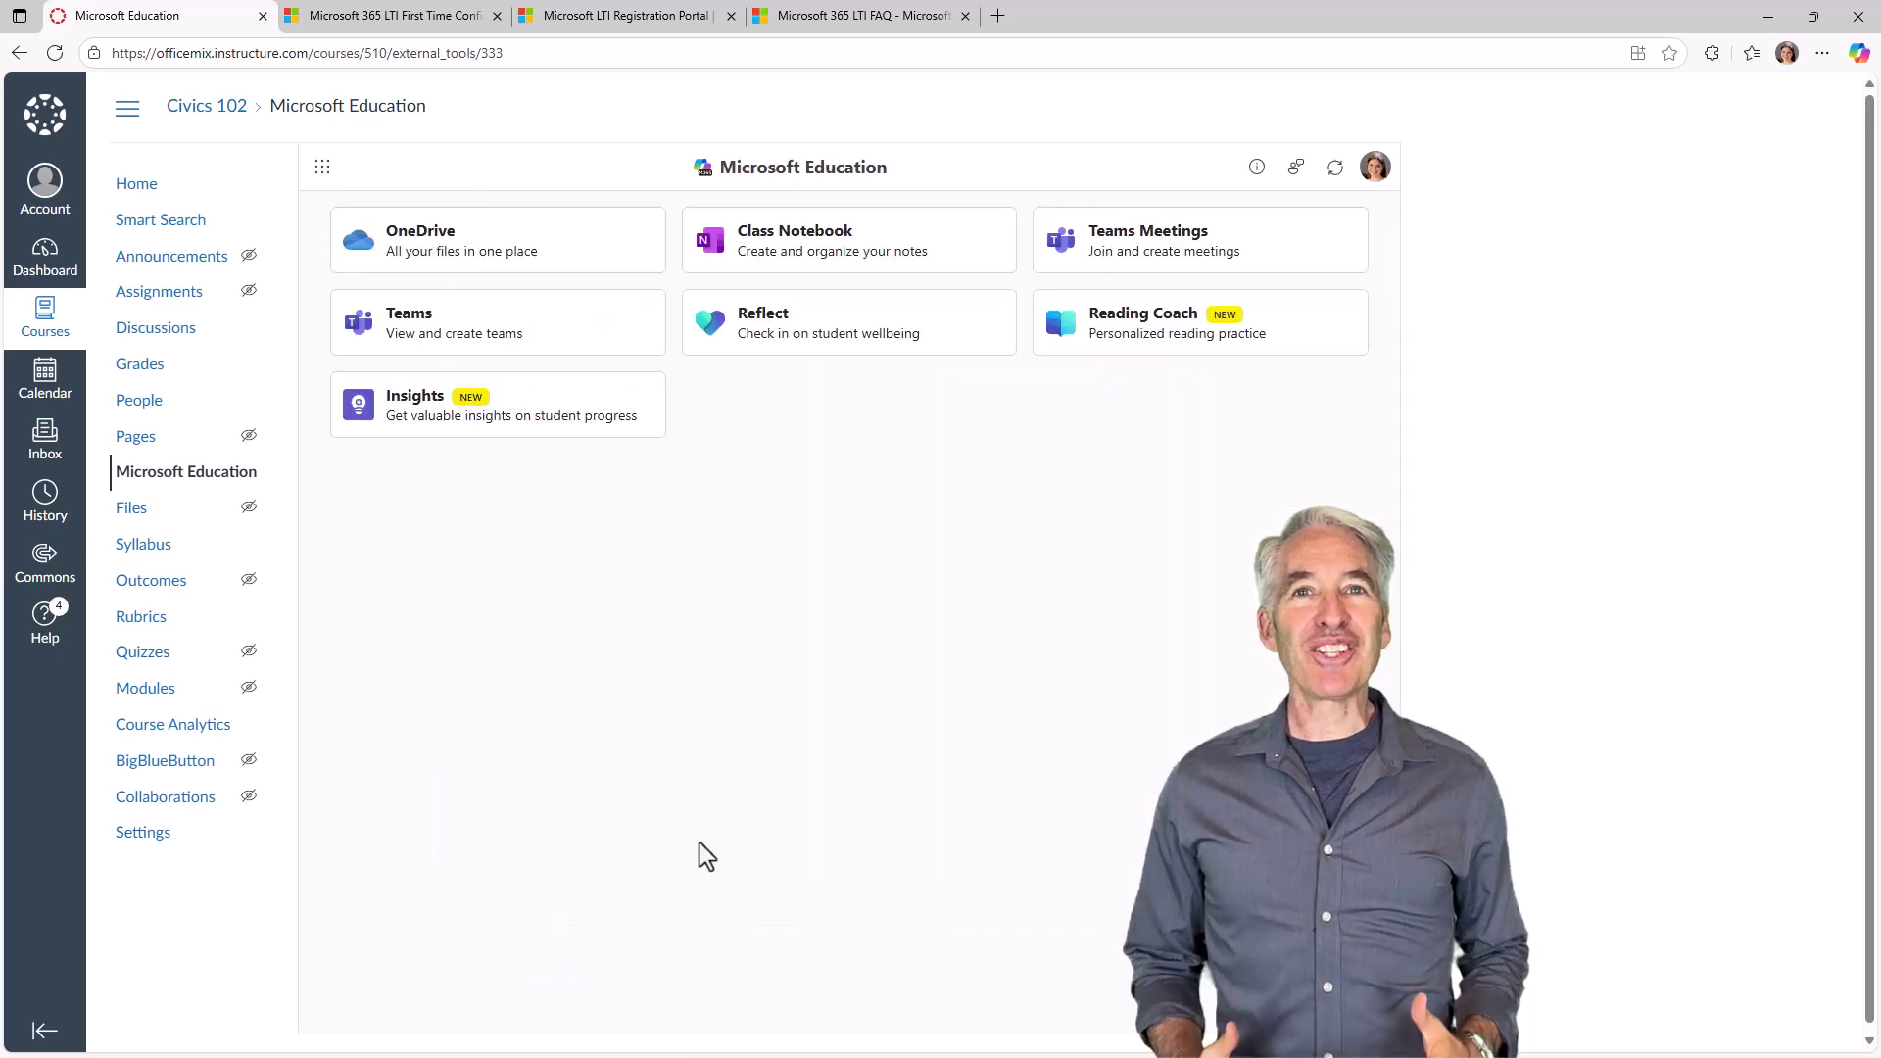
{"action": "left_click", "coordinate": [565, 257]}
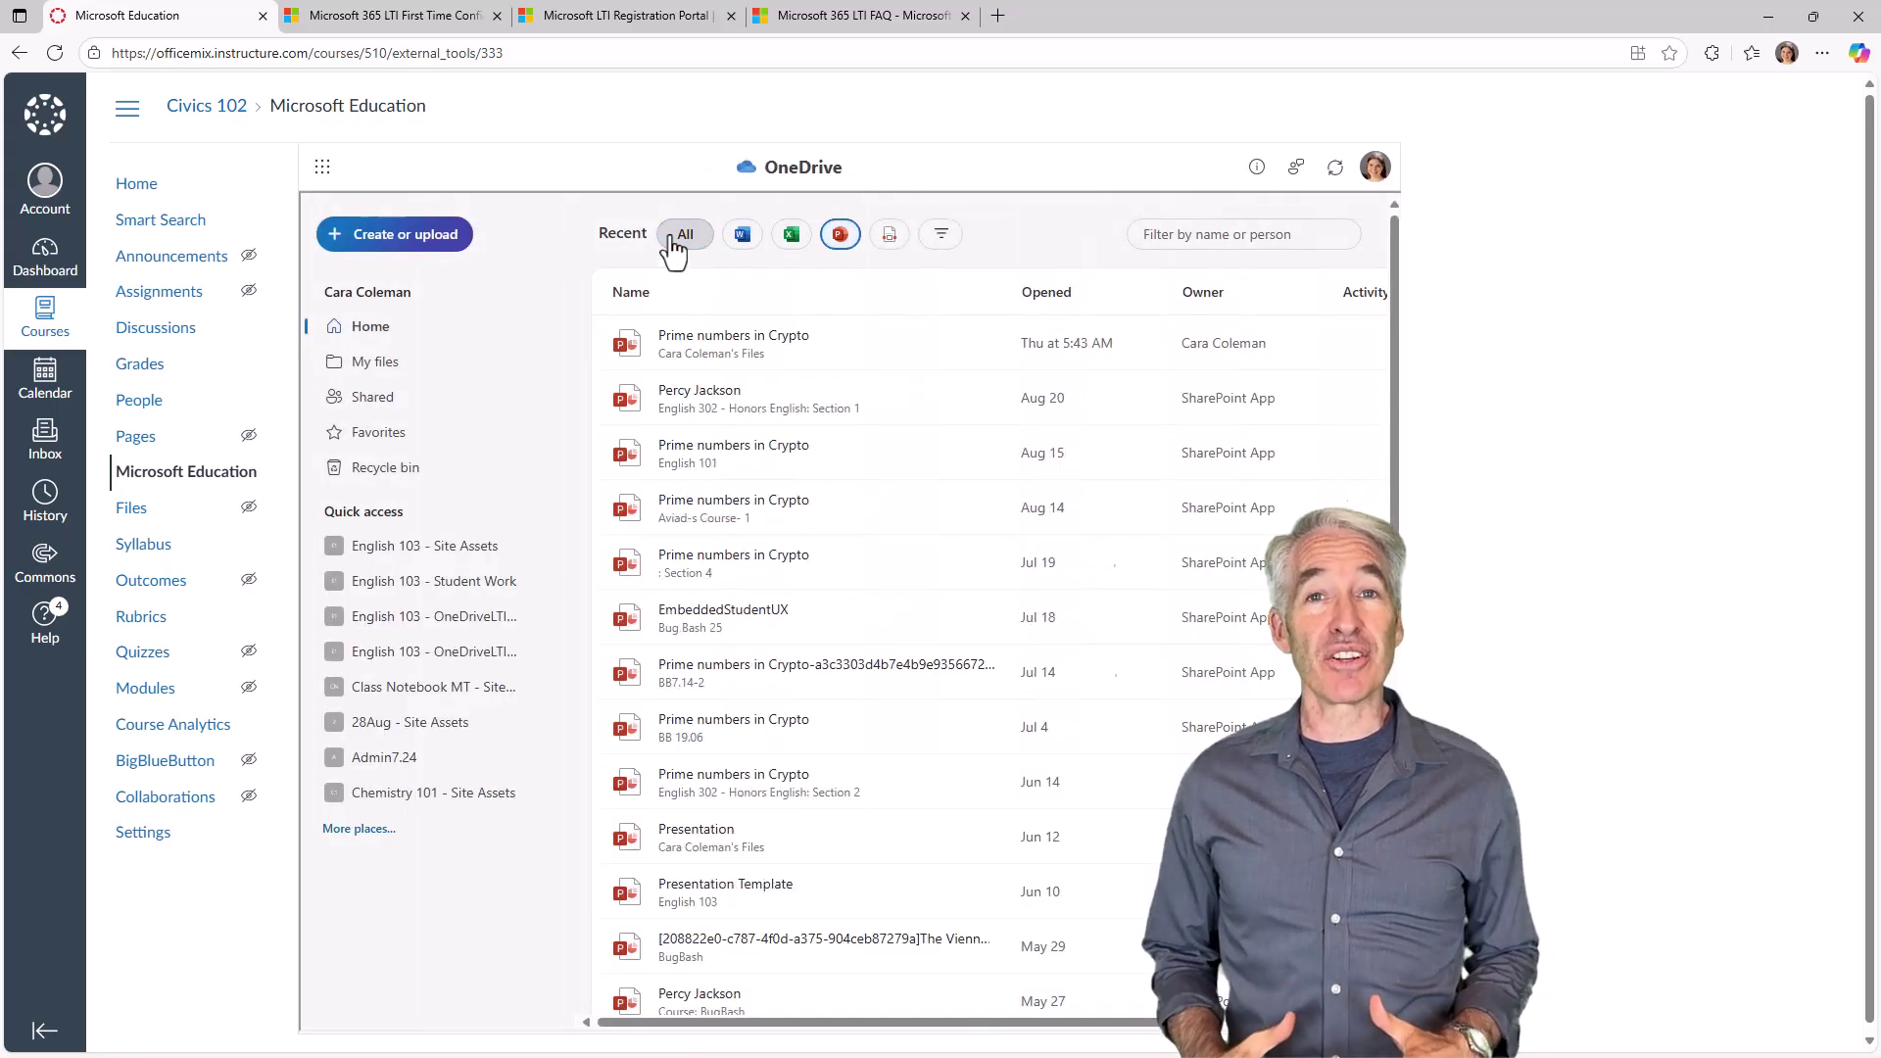
{"action": "left_click", "coordinate": [676, 237]}
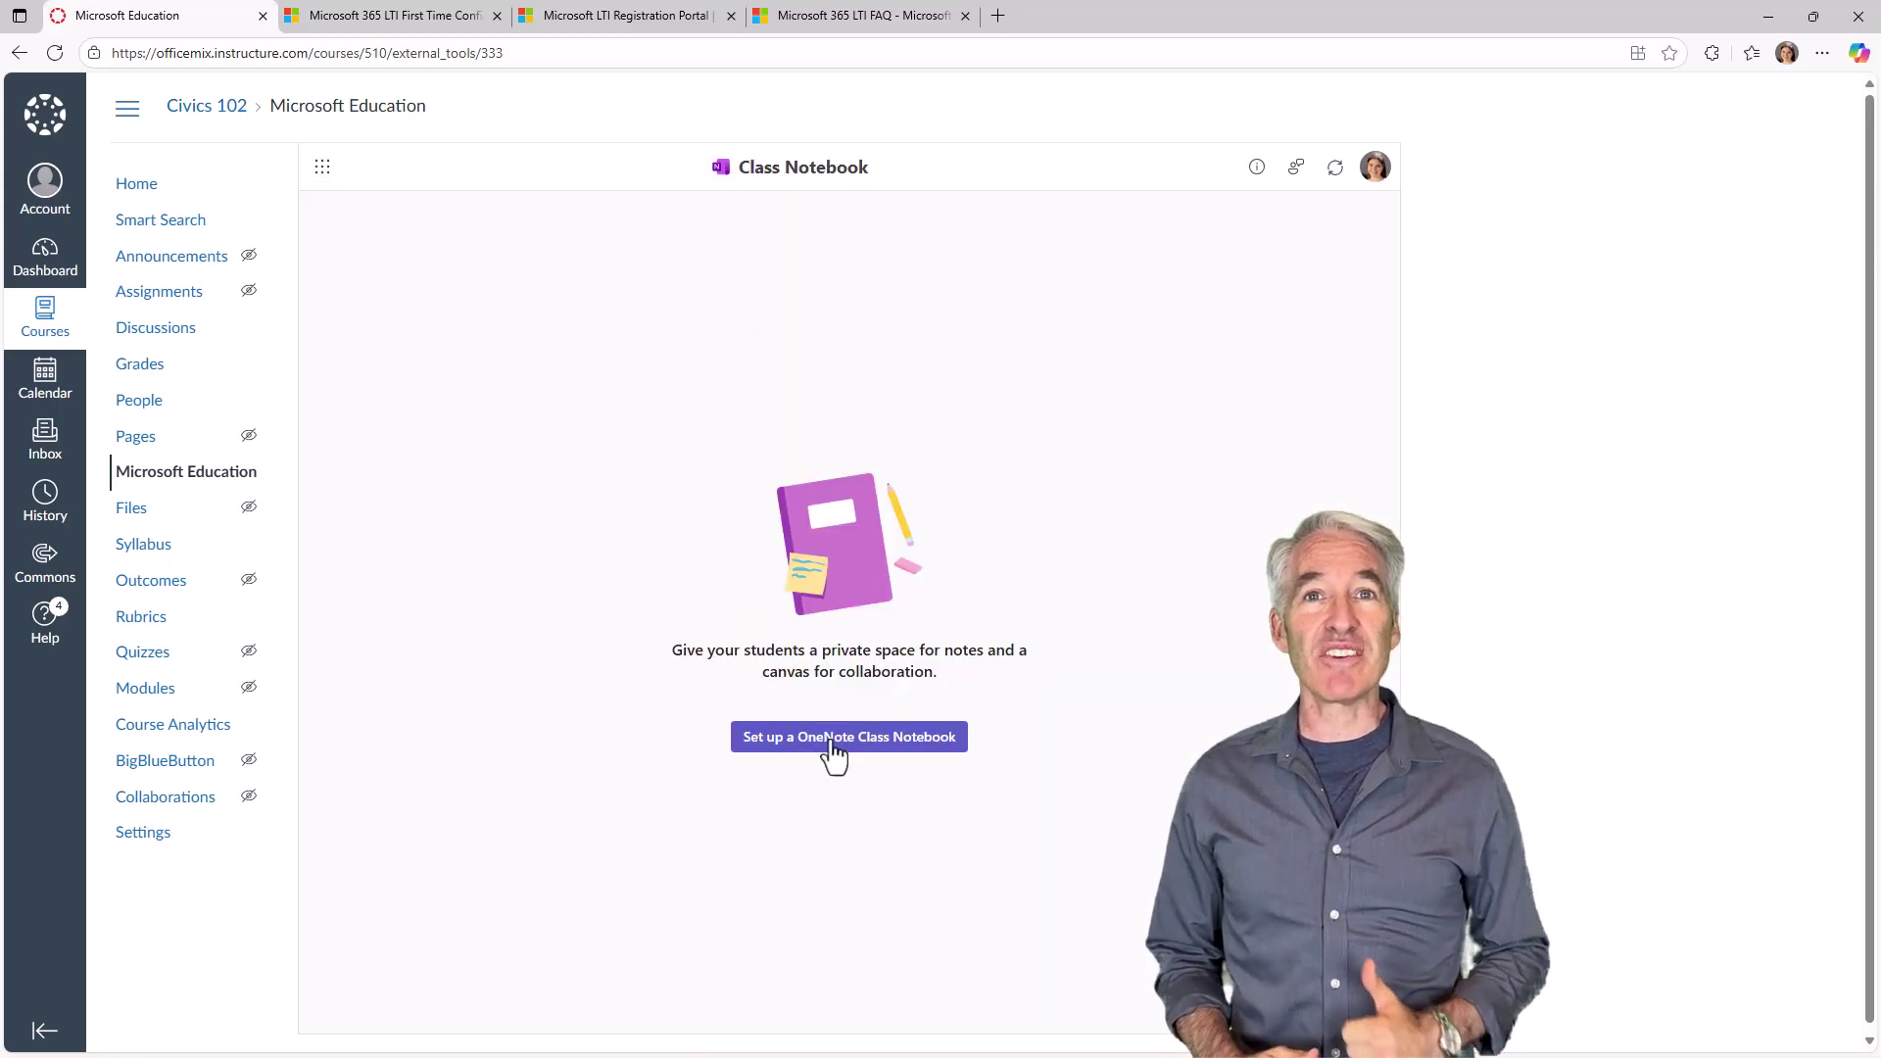
{"action": "left_click", "coordinate": [834, 745]}
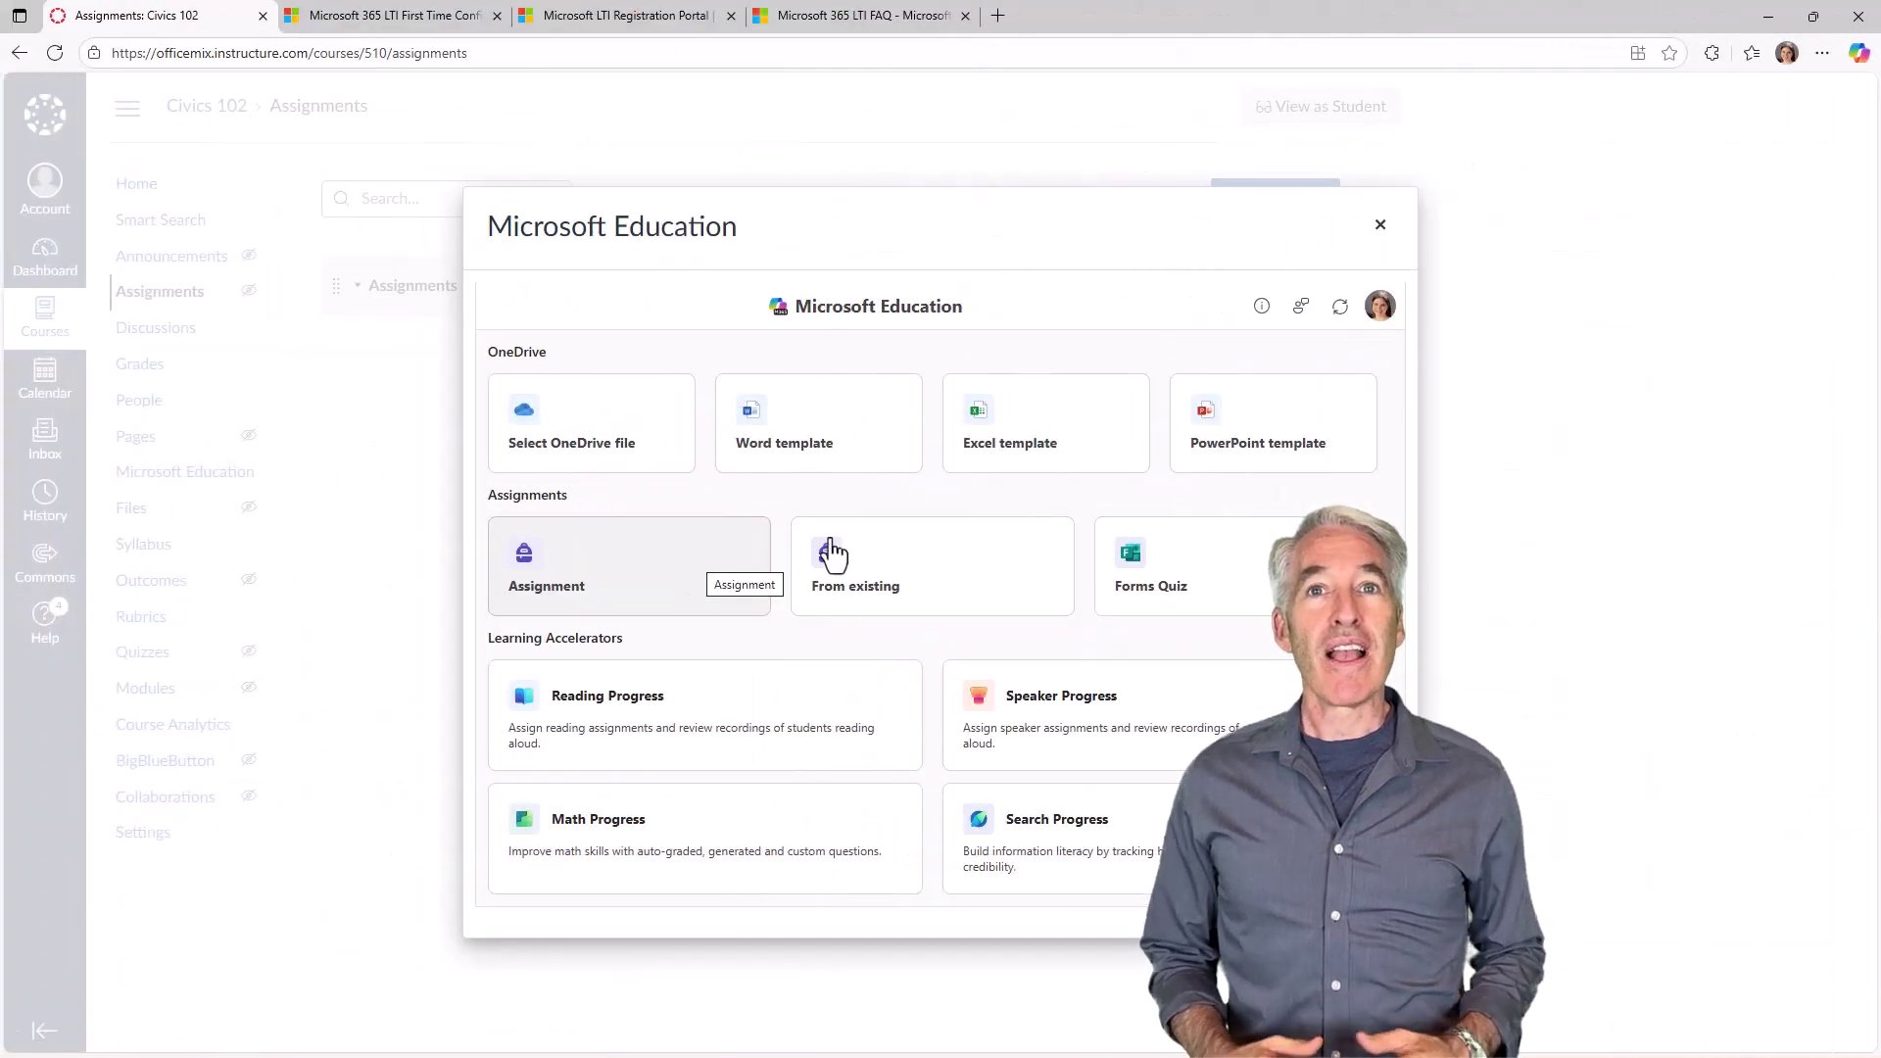
Start a Reading Progress assignment and generate a custom reading passage for a chosen age.
{"action": "left_click", "coordinate": [911, 690]}
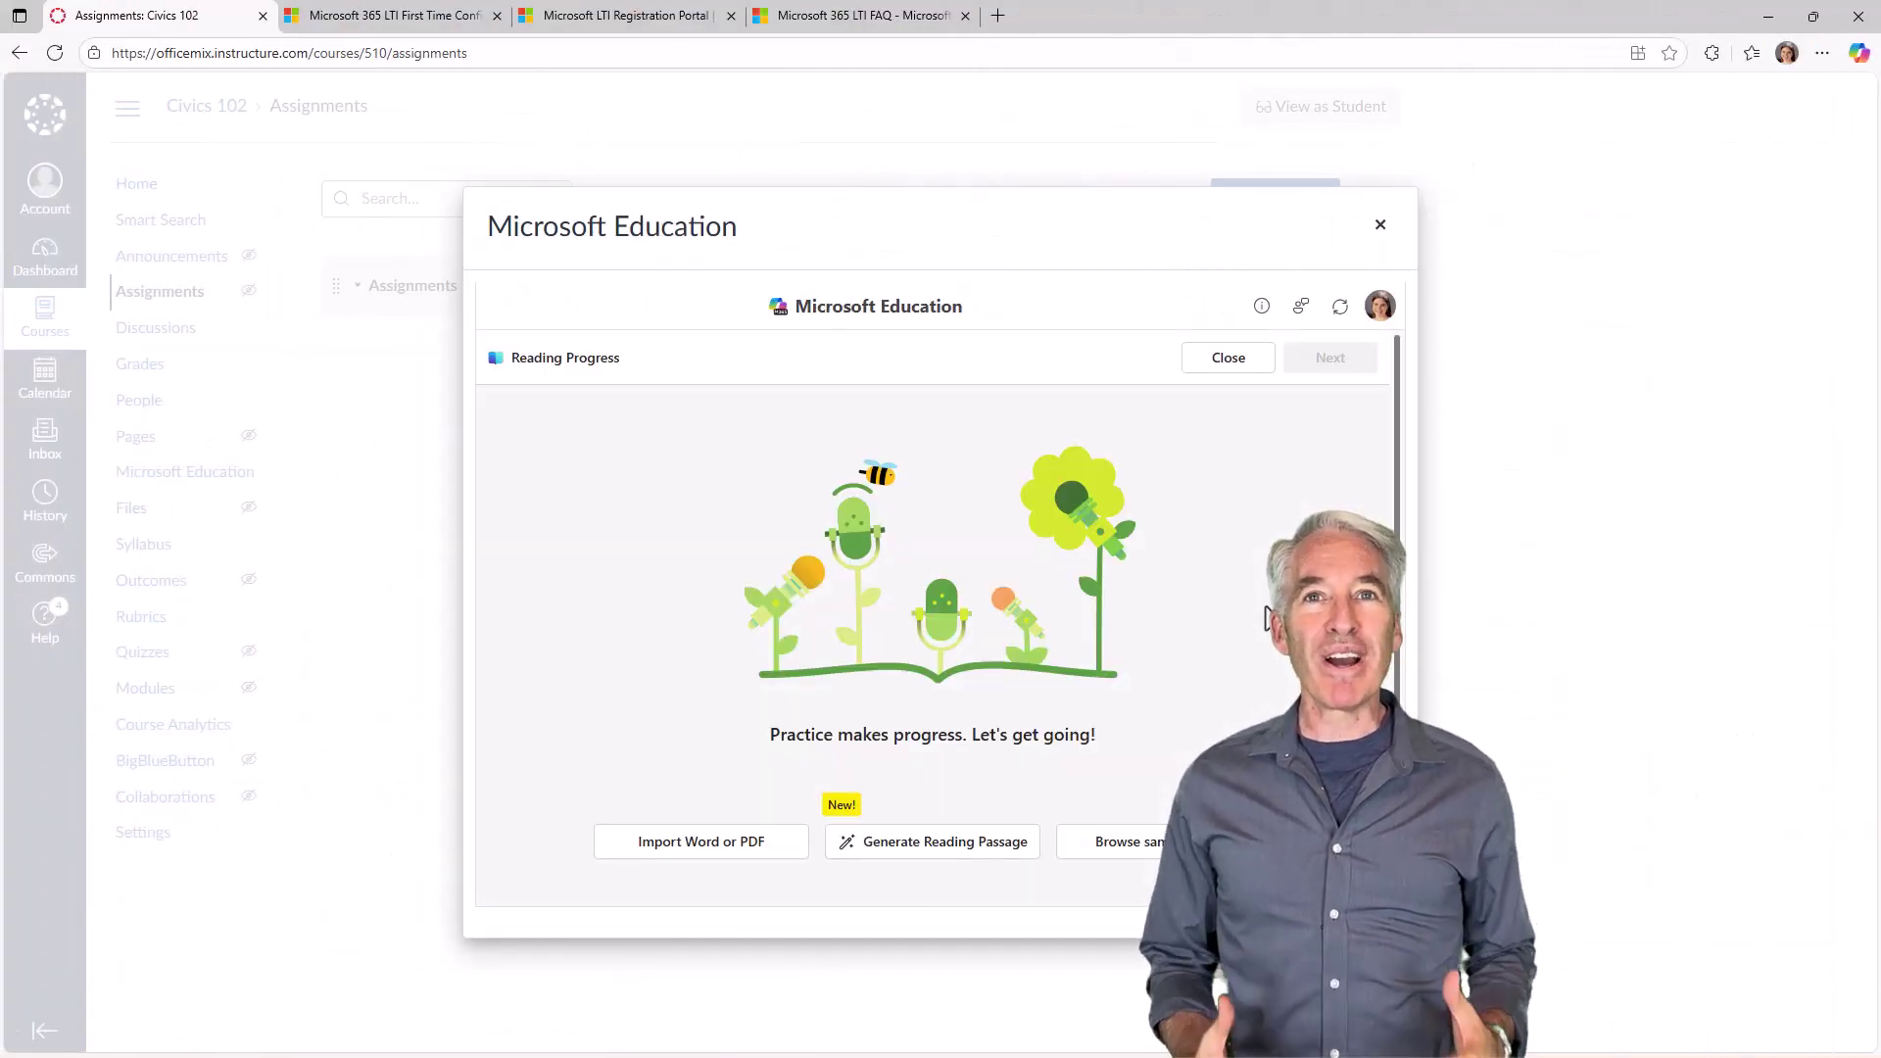
{"action": "left_click", "coordinate": [932, 842]}
{"action": "left_click", "coordinate": [1091, 579]}
{"action": "left_click", "coordinate": [1029, 781]}
{"action": "left_click", "coordinate": [1146, 785]}
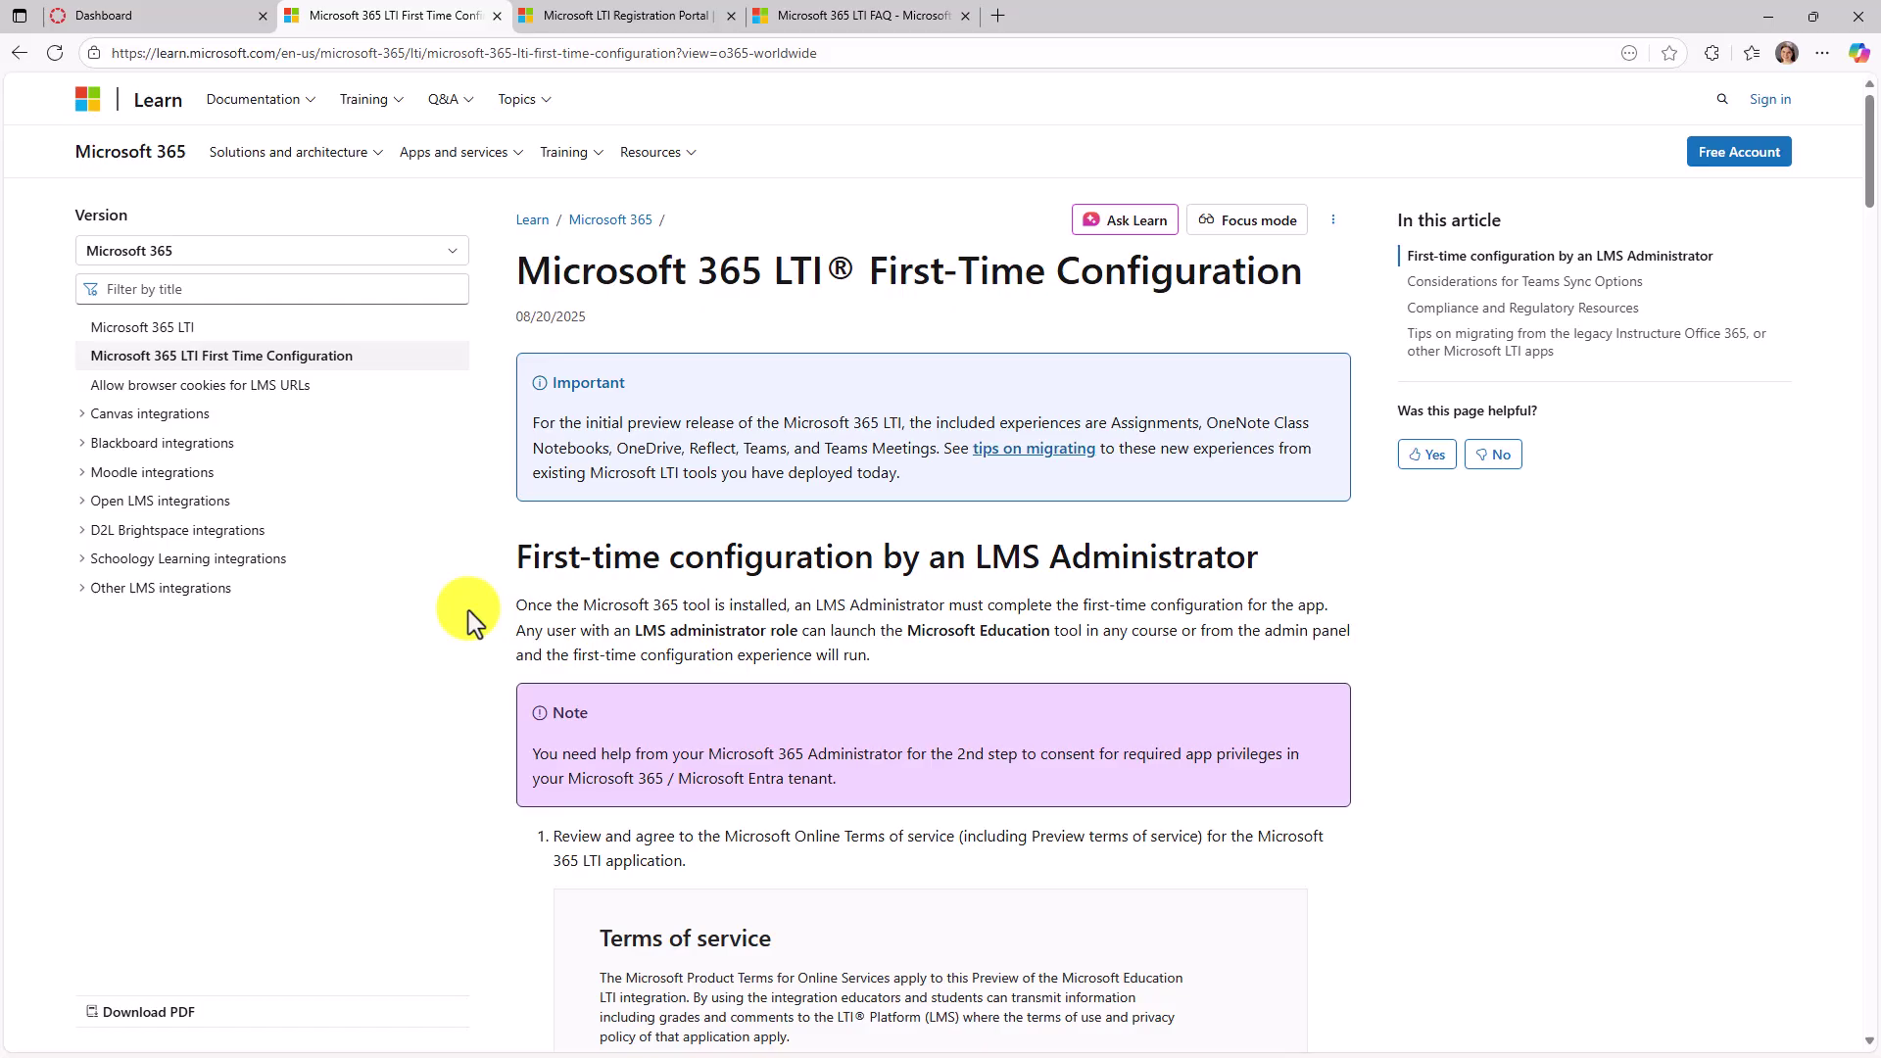
Skim the First-Time Configuration article, then bring up the Microsoft 365 LTI FAQ page.
{"action": "scroll", "coordinate": [1438, 567], "scroll_direction": "down", "scroll_amount": 3}
{"action": "scroll", "coordinate": [1438, 568], "scroll_direction": "down", "scroll_amount": 10}
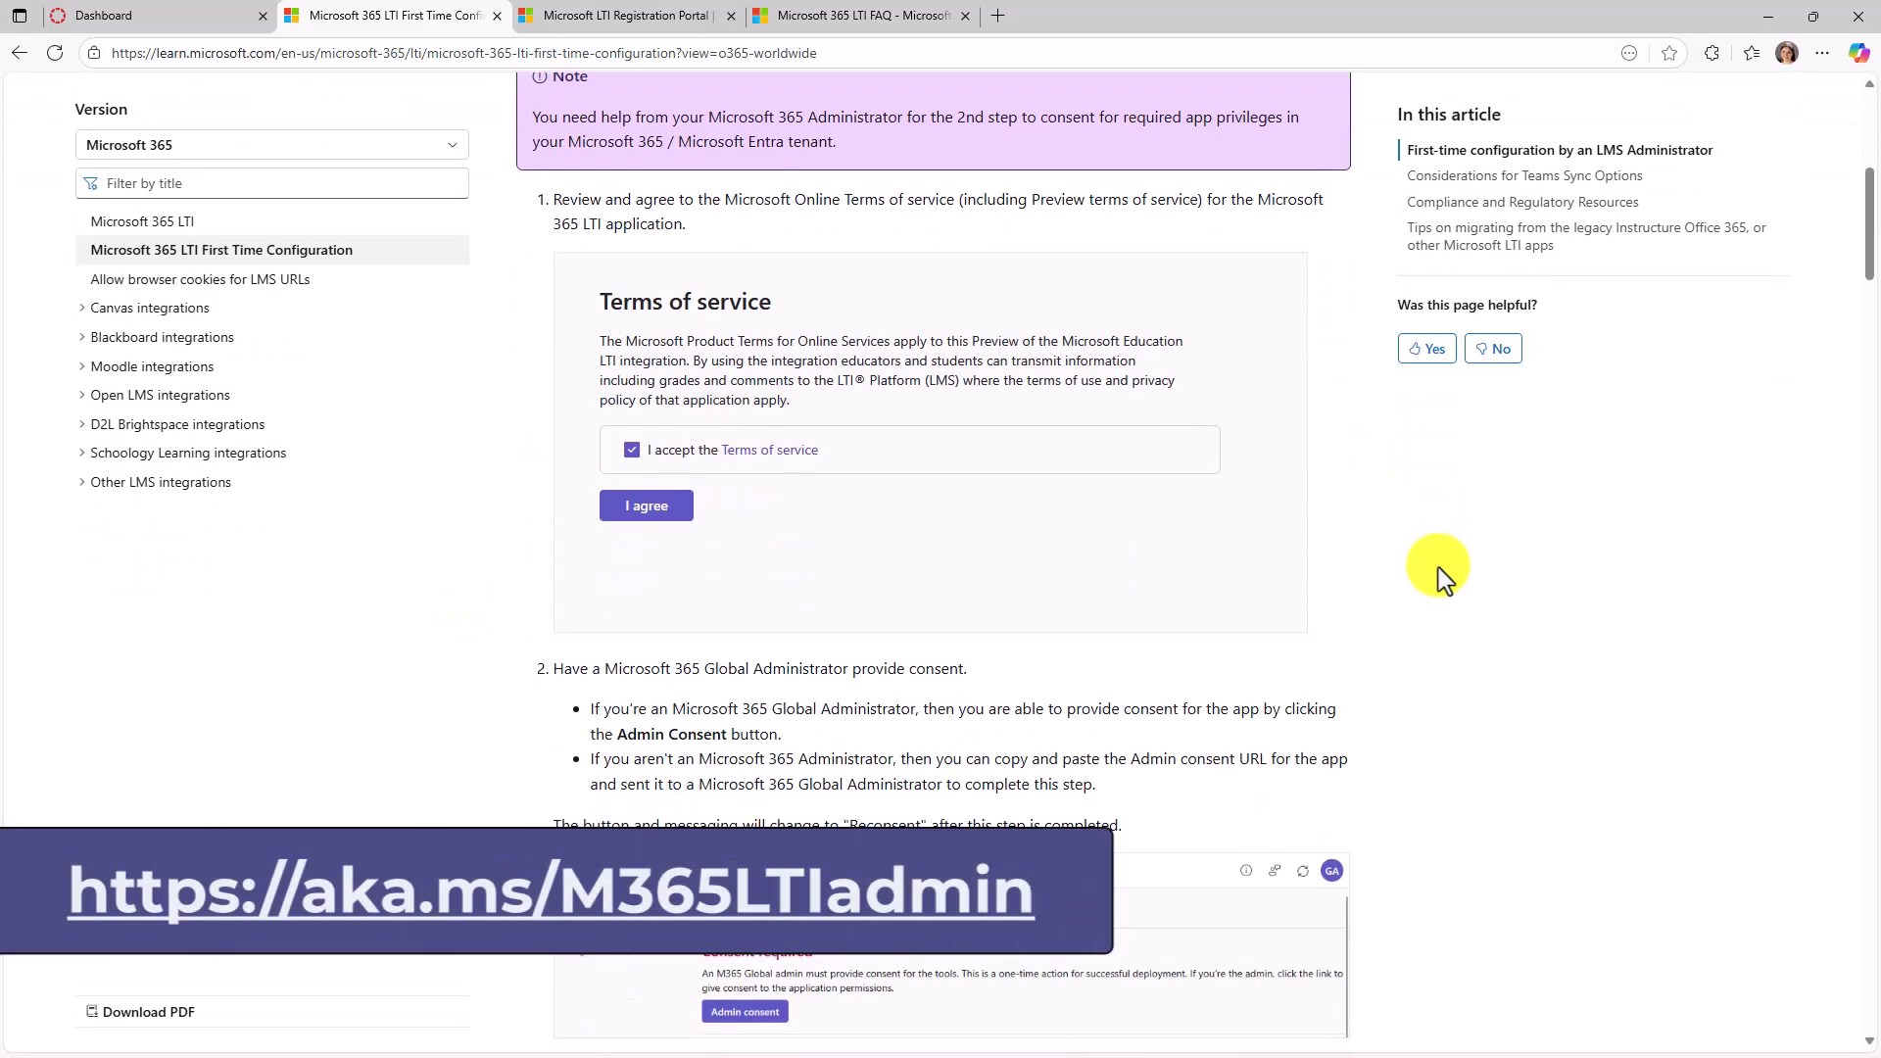
{"action": "scroll", "coordinate": [1438, 567], "scroll_direction": "up", "scroll_amount": 9}
{"action": "scroll", "coordinate": [1438, 568], "scroll_direction": "up", "scroll_amount": 3}
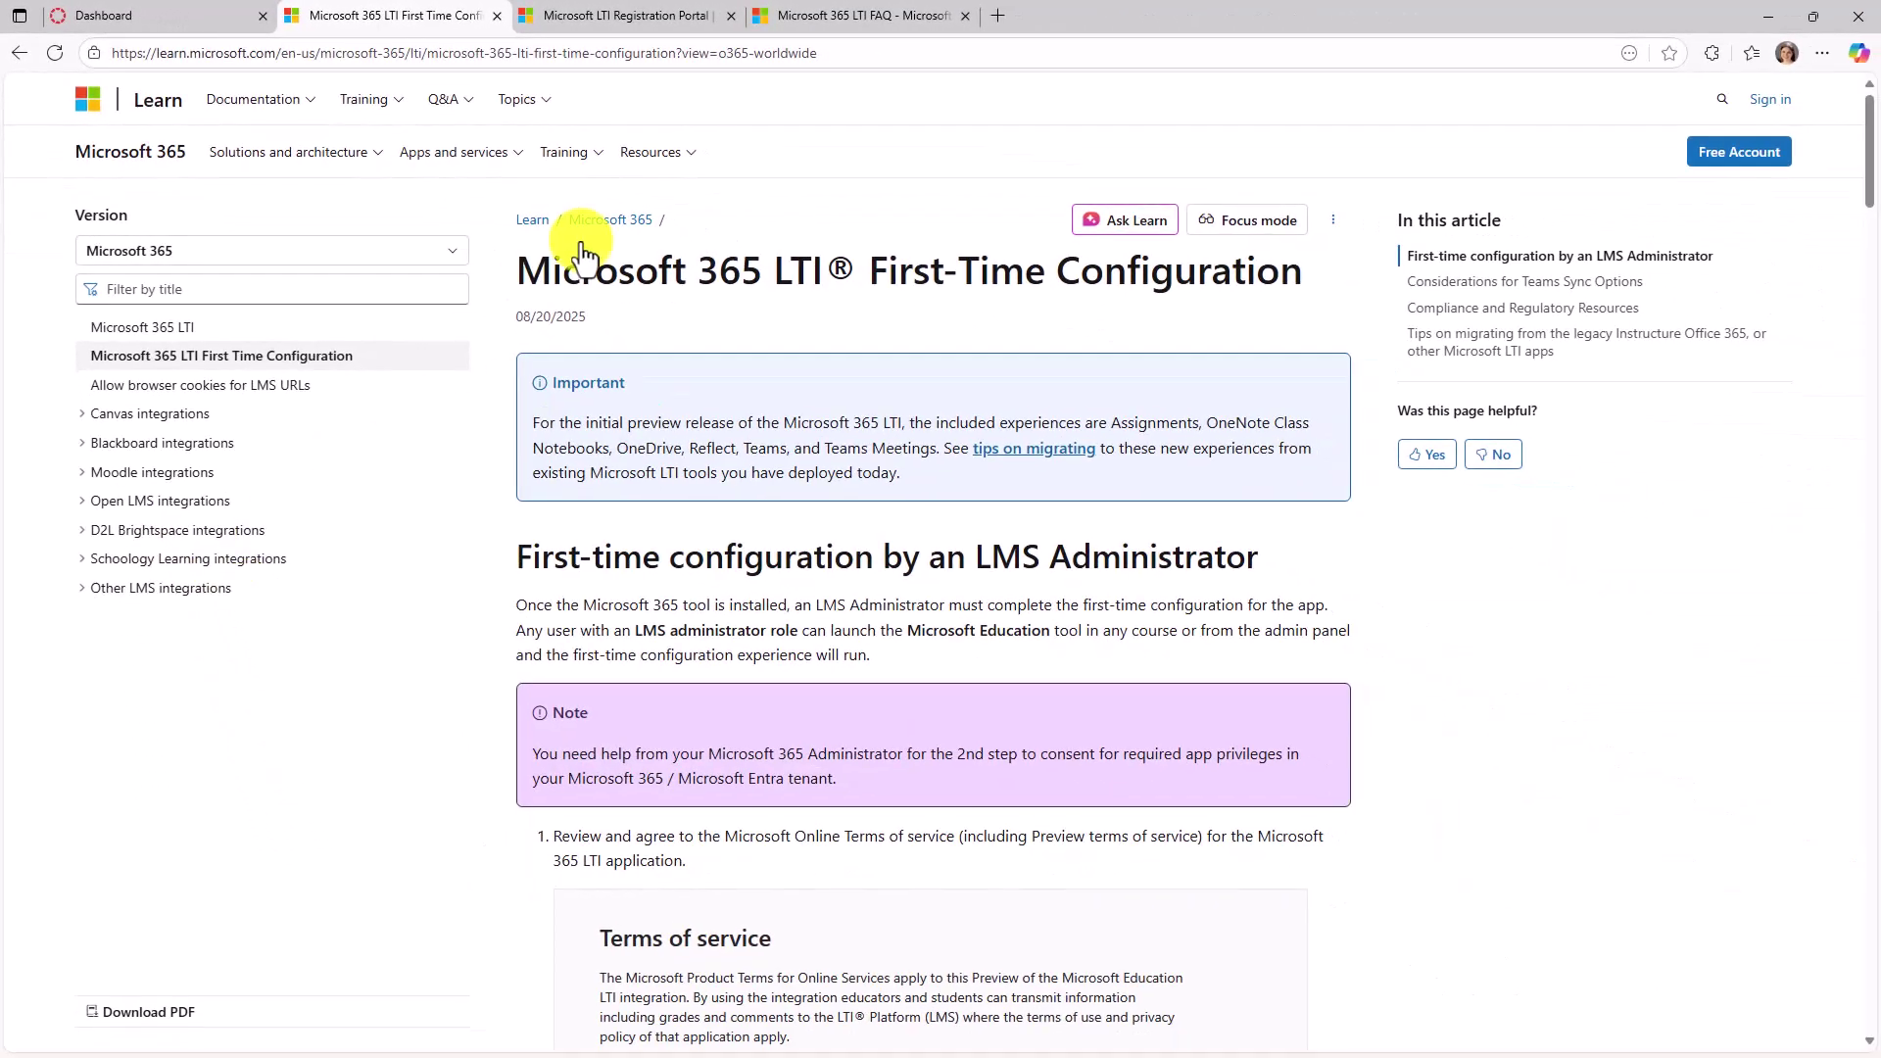
{"action": "left_click", "coordinate": [1163, 32]}
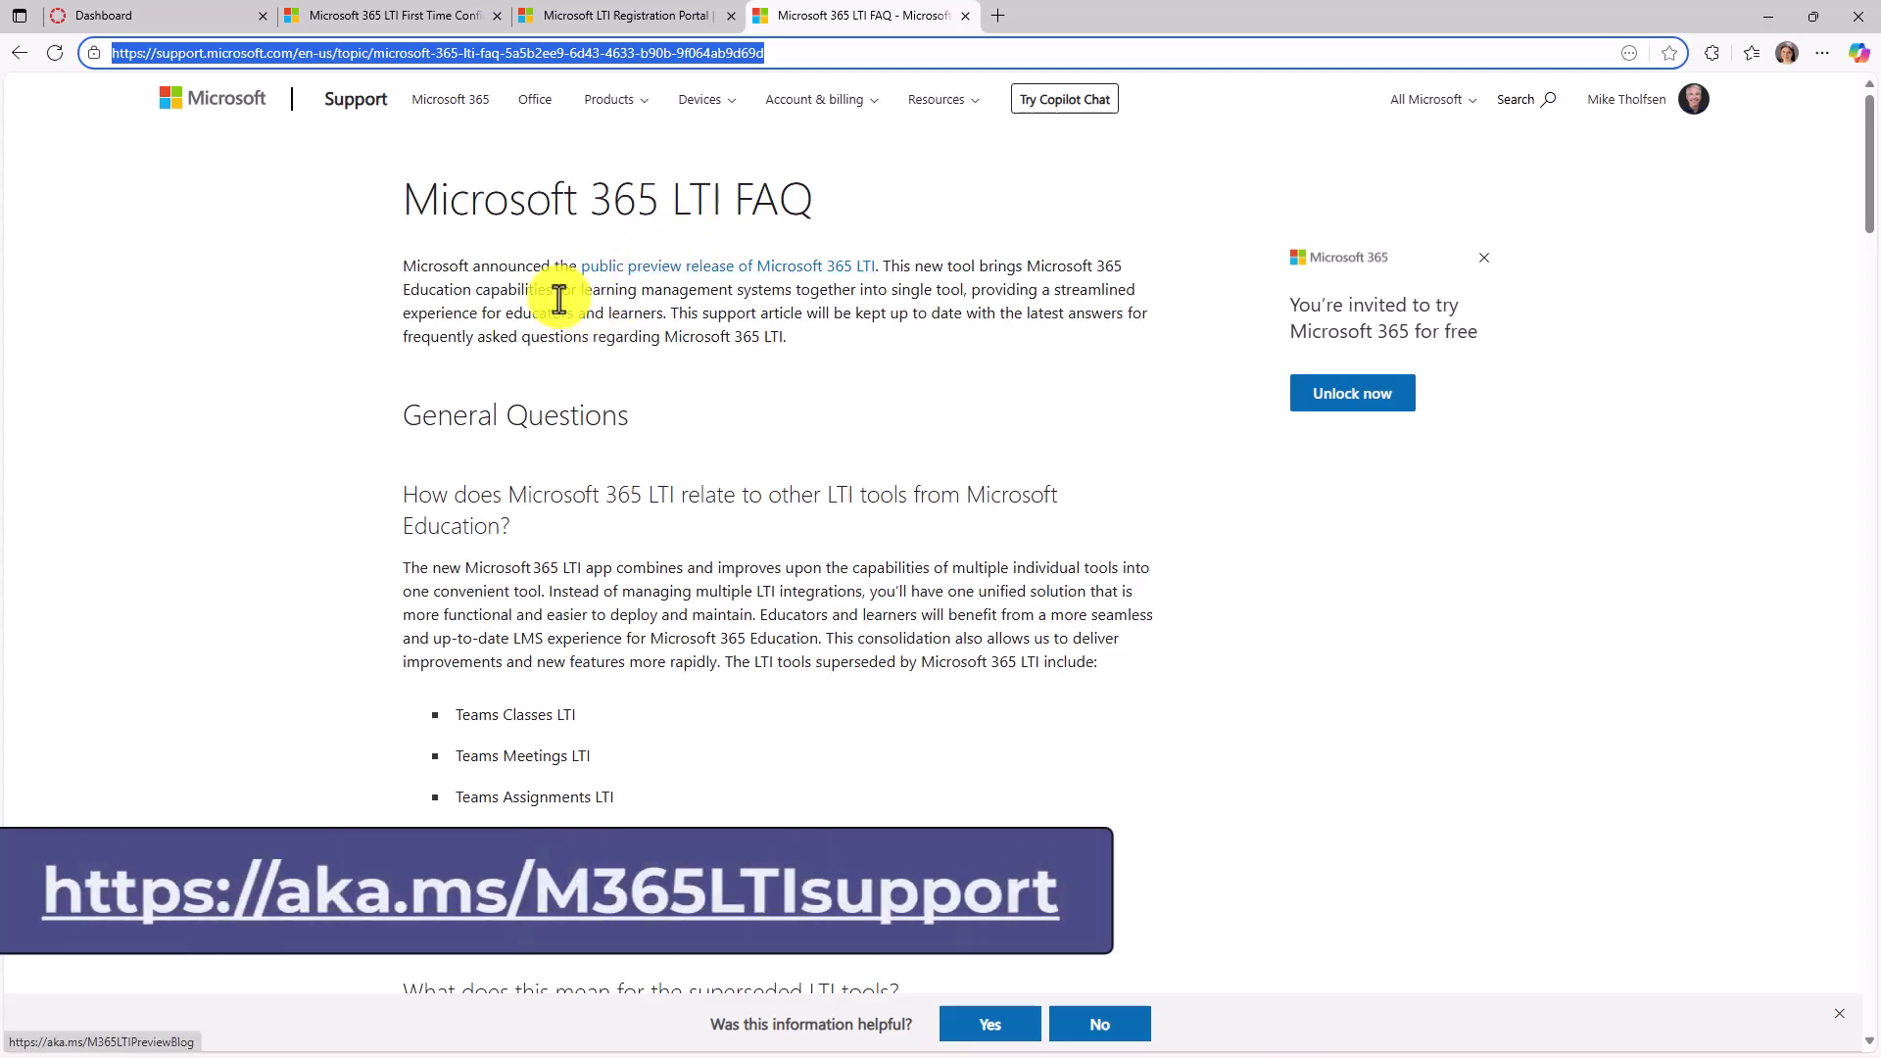
From the Dashboard, open Civics 102's Microsoft Education page and sign in to Microsoft 365 LTI.
{"action": "left_click", "coordinate": [197, 16]}
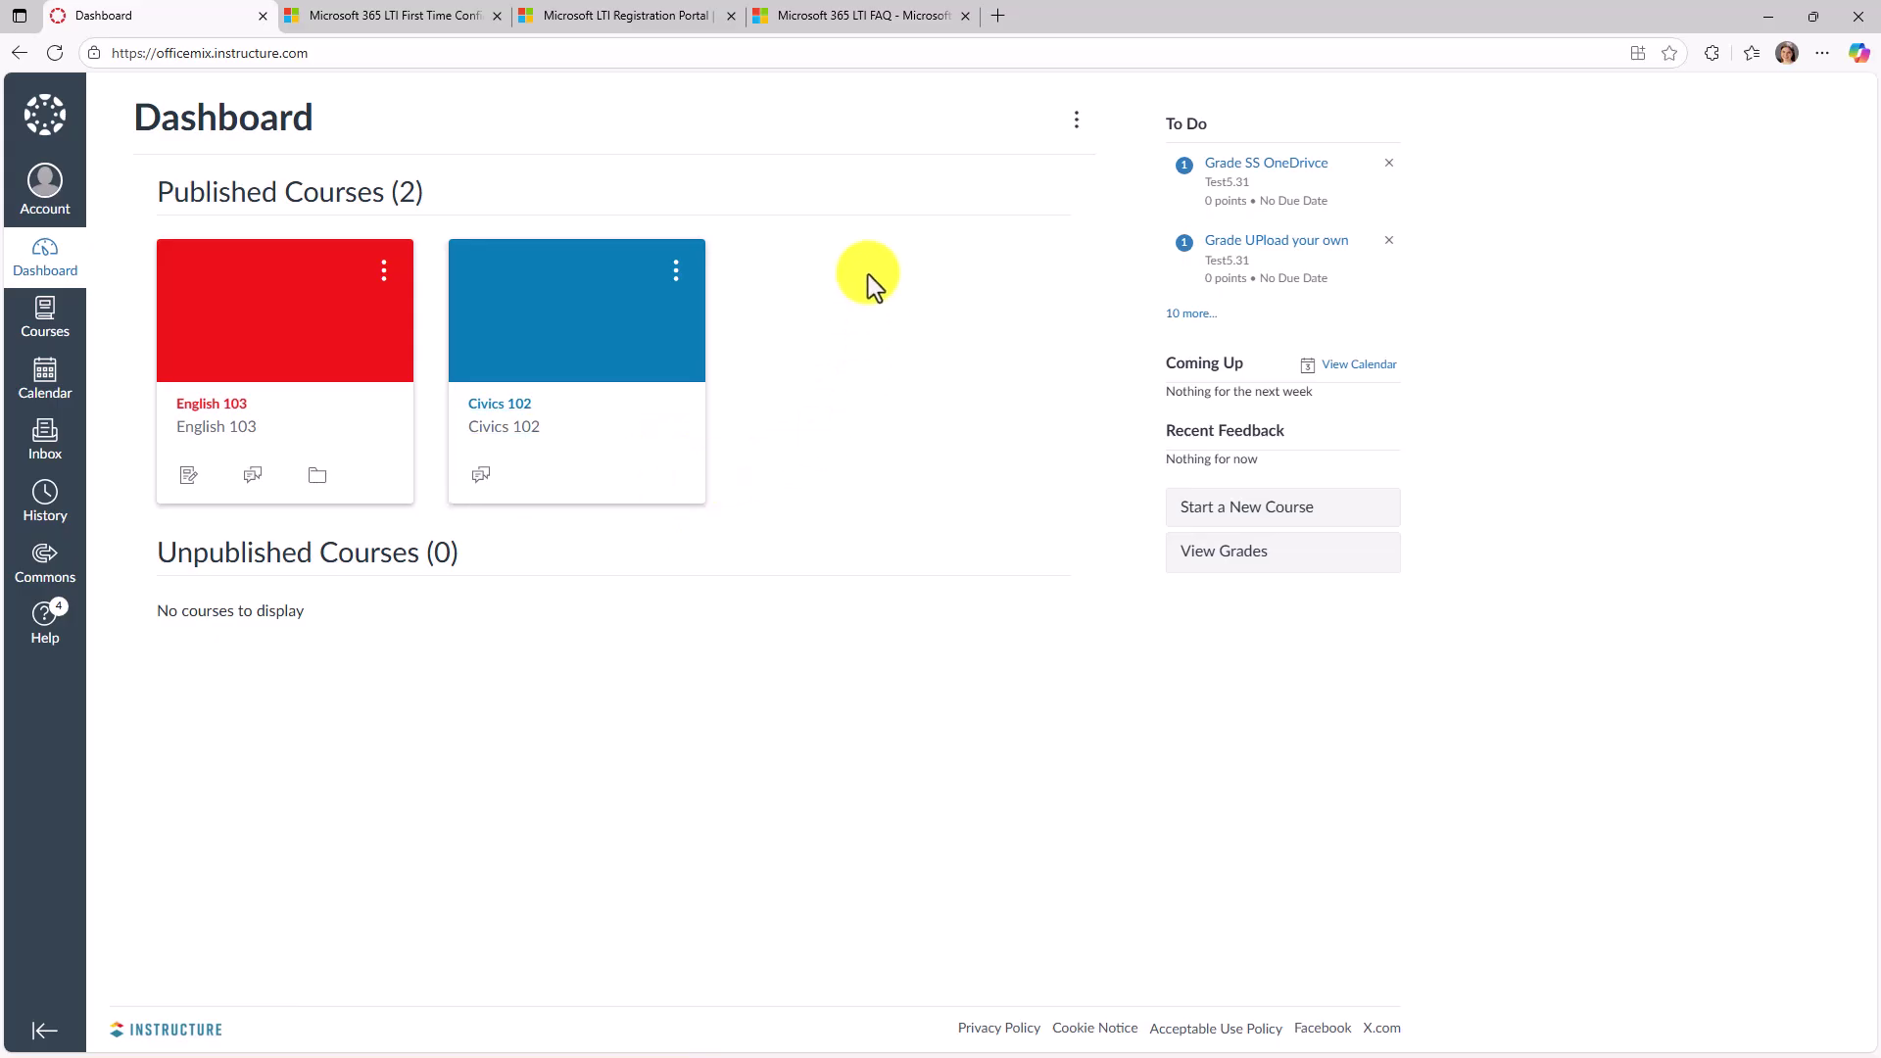
{"action": "left_click", "coordinate": [517, 378]}
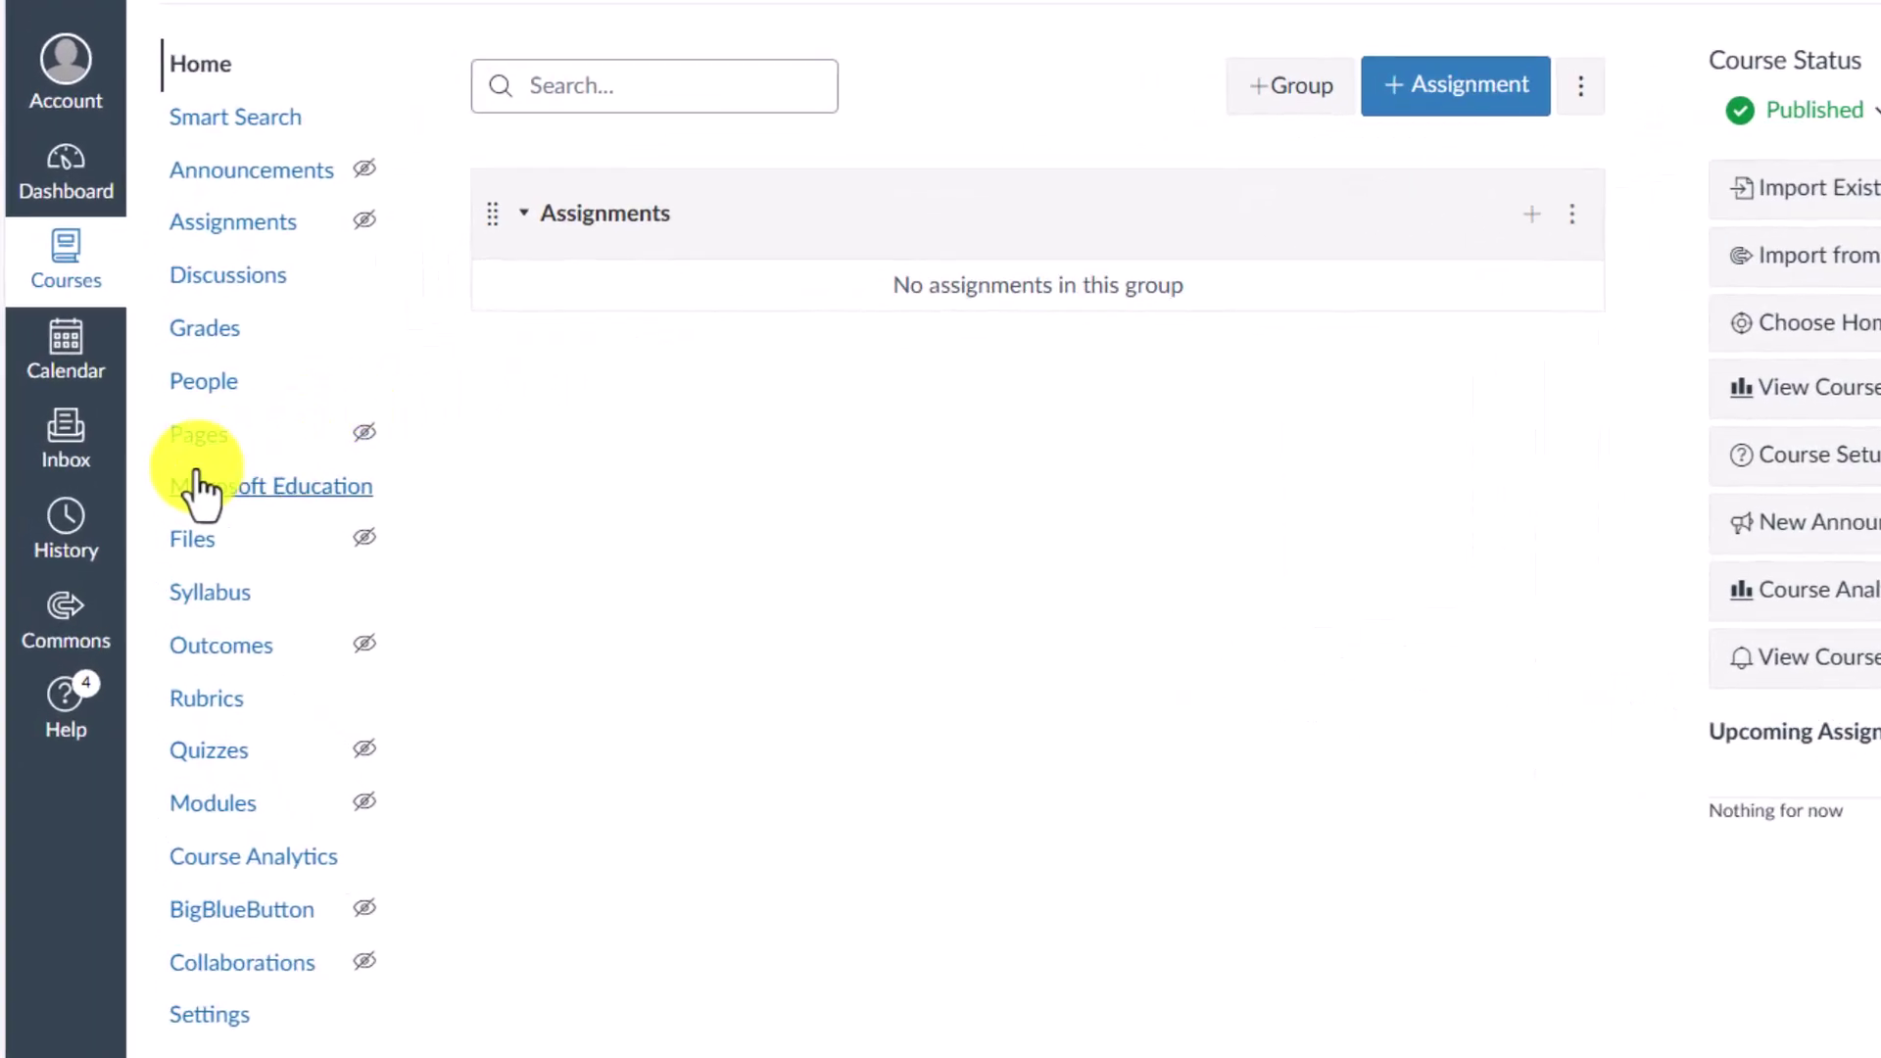
{"action": "left_click", "coordinate": [310, 480]}
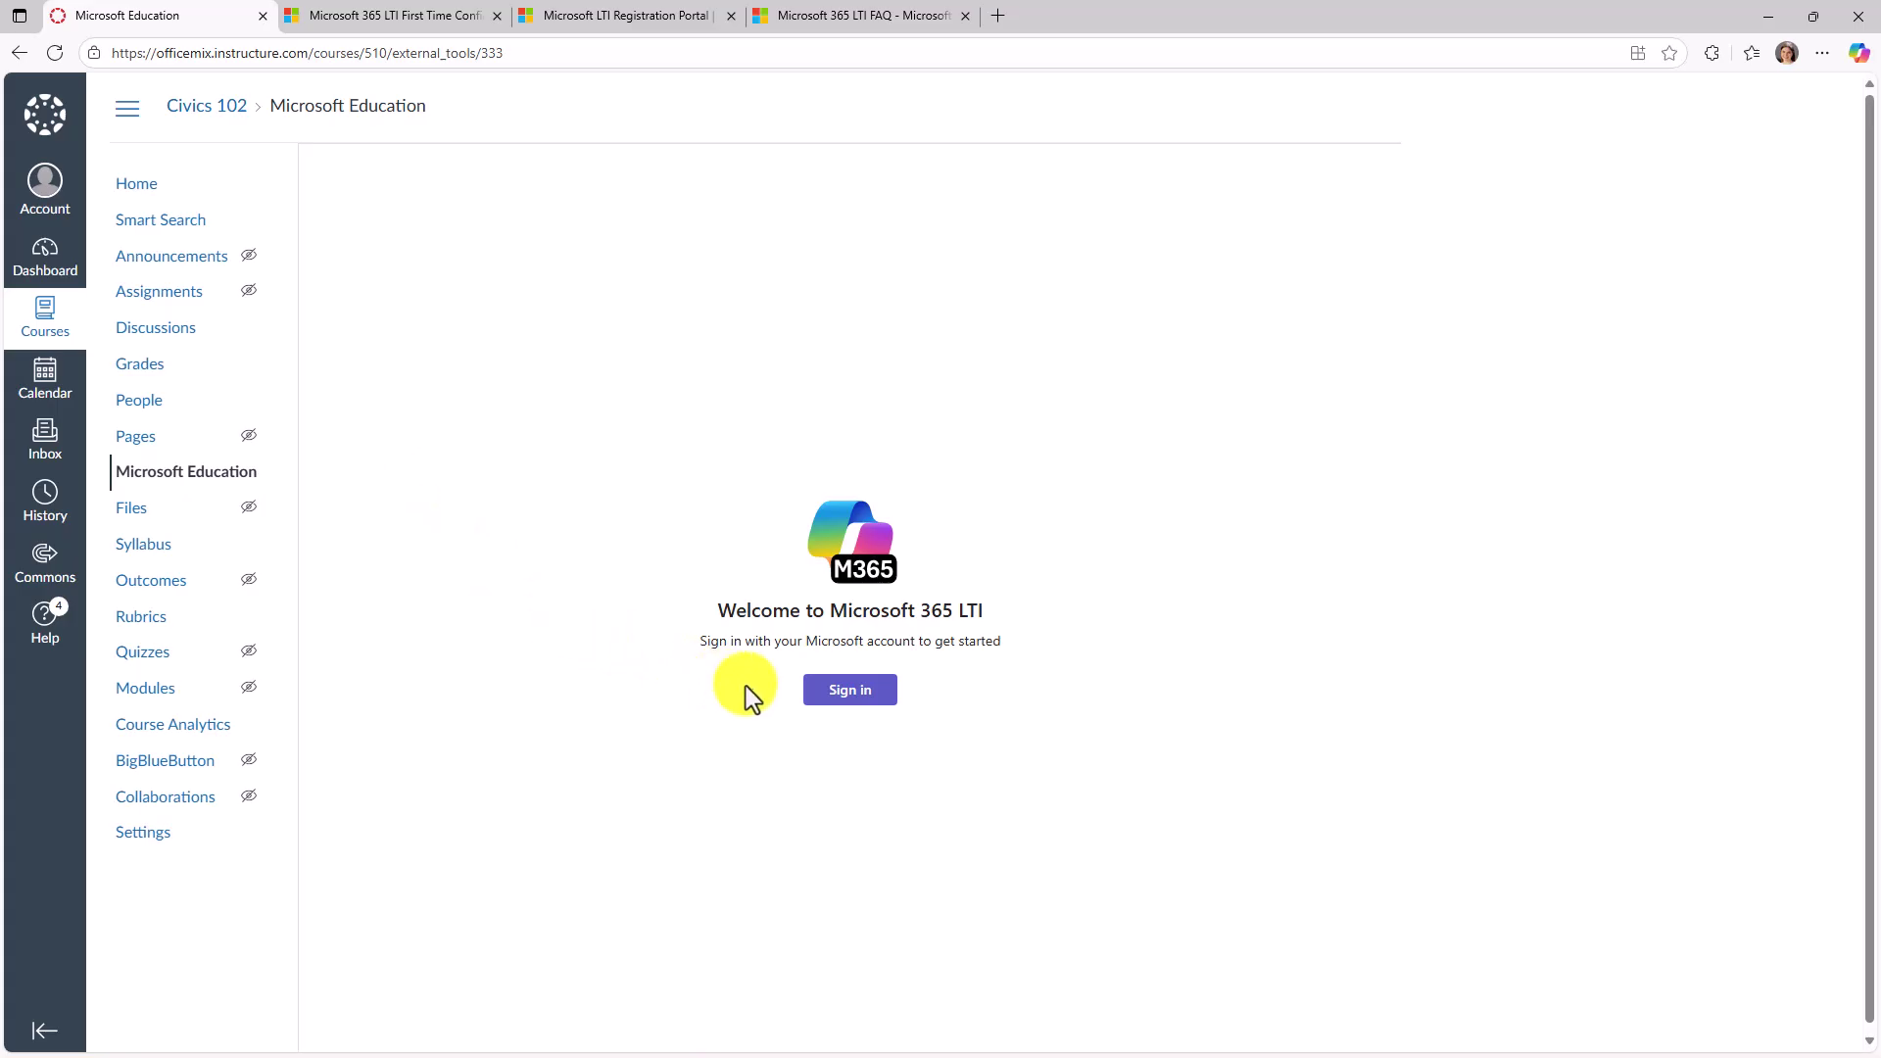
{"action": "left_click", "coordinate": [845, 692]}
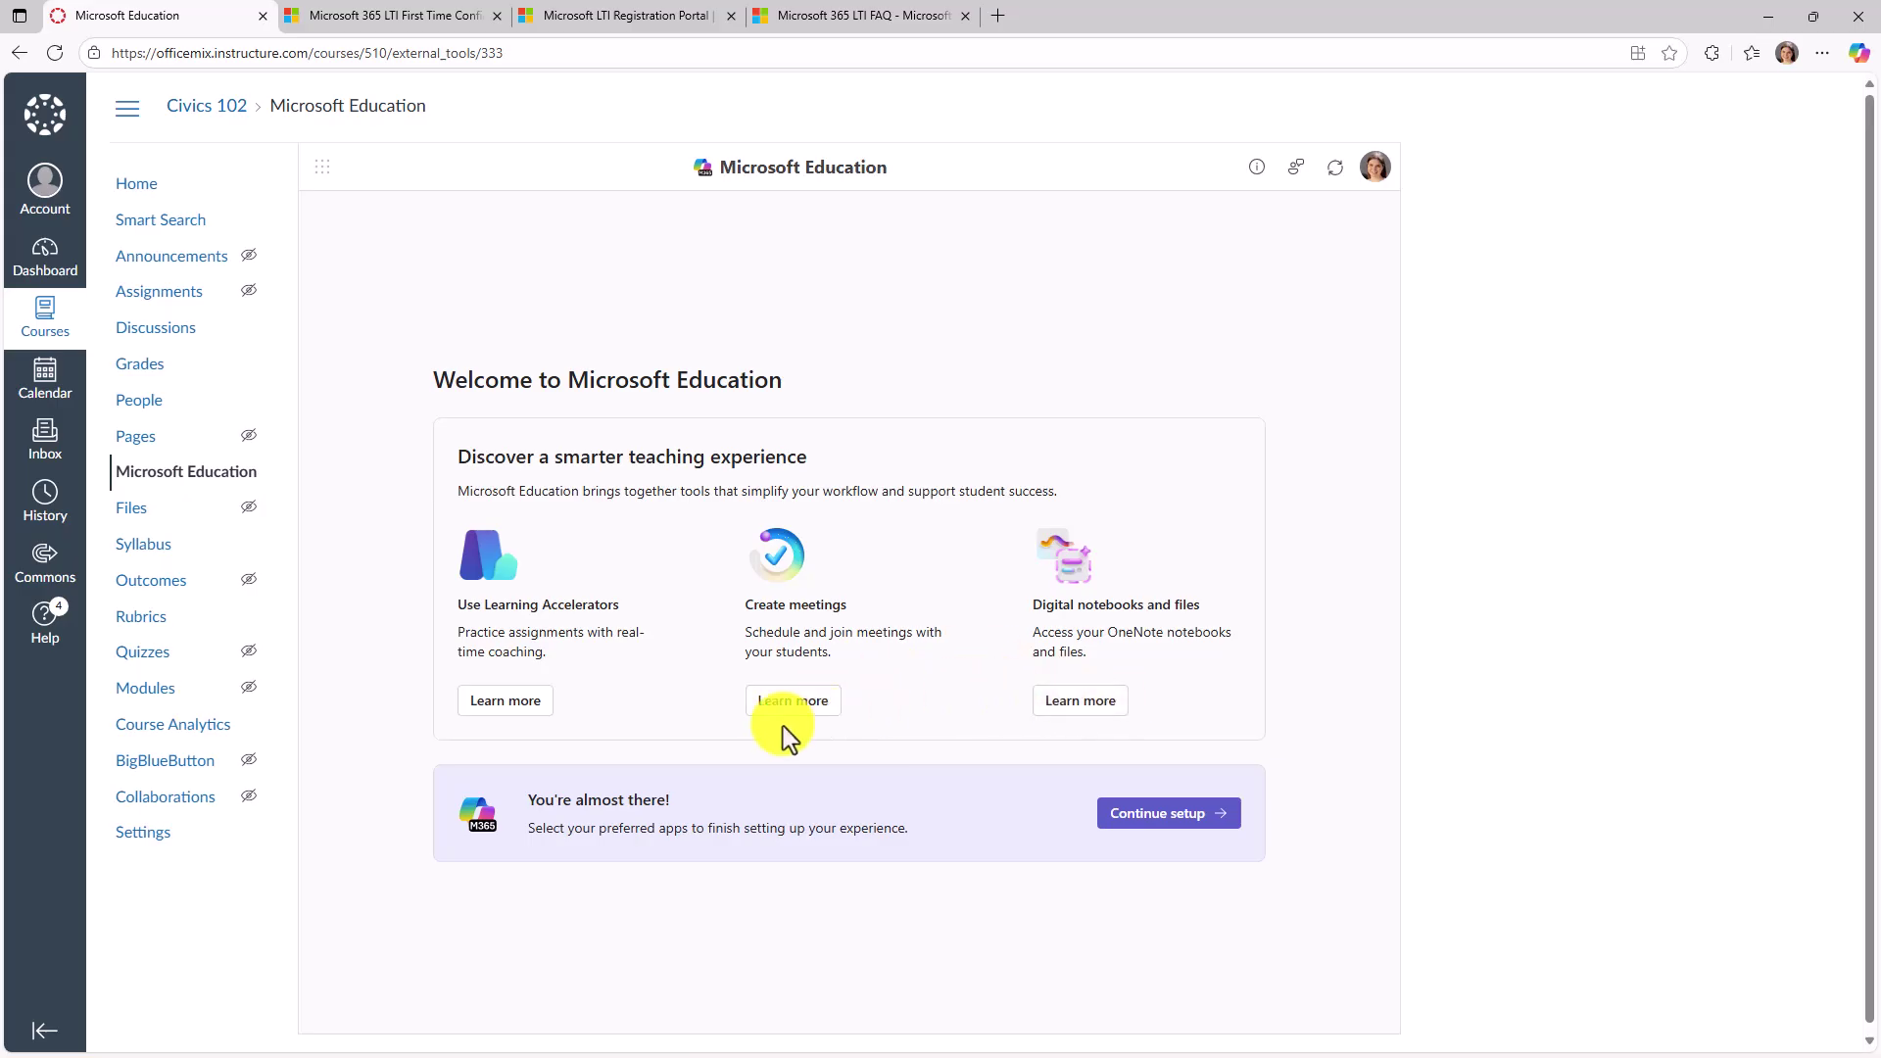
Continue setup, toggle Reflect and Reading Coach, and check the email notification settings.
{"action": "left_click", "coordinate": [1171, 822]}
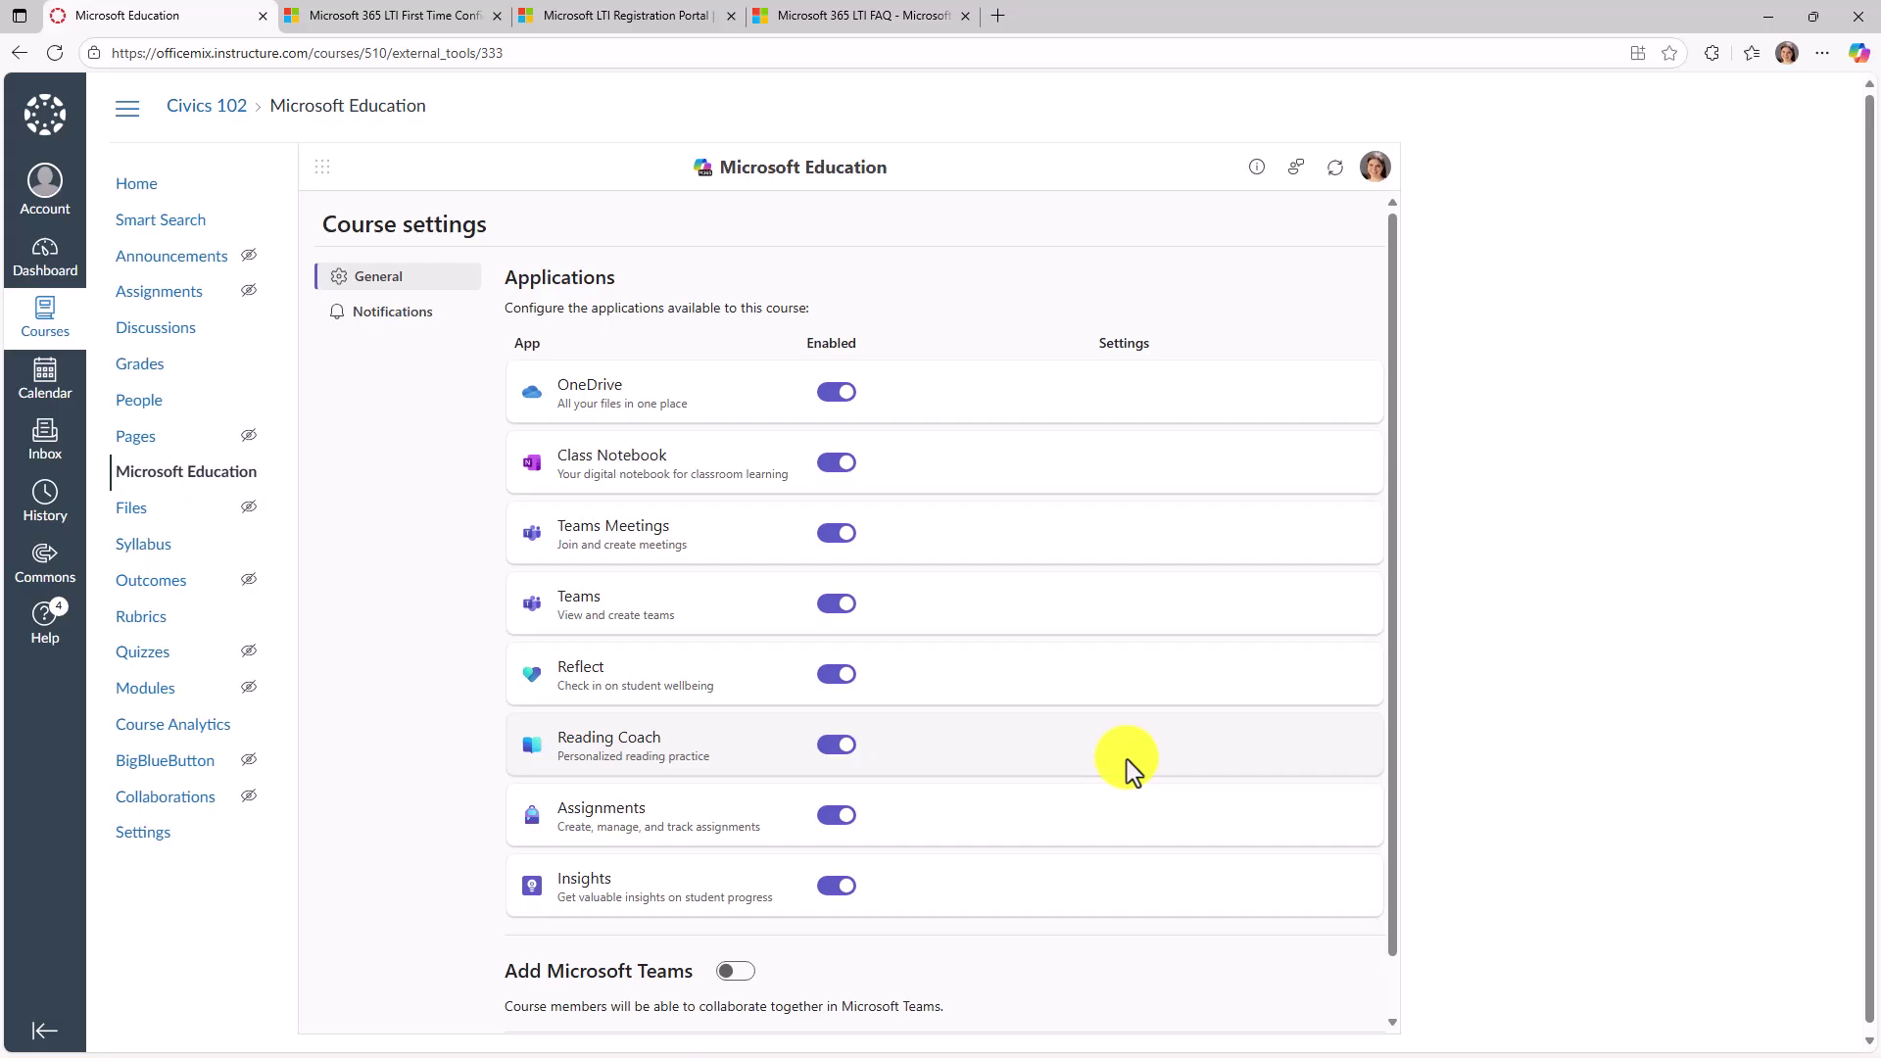
{"action": "left_click", "coordinate": [831, 674]}
{"action": "left_click", "coordinate": [833, 746]}
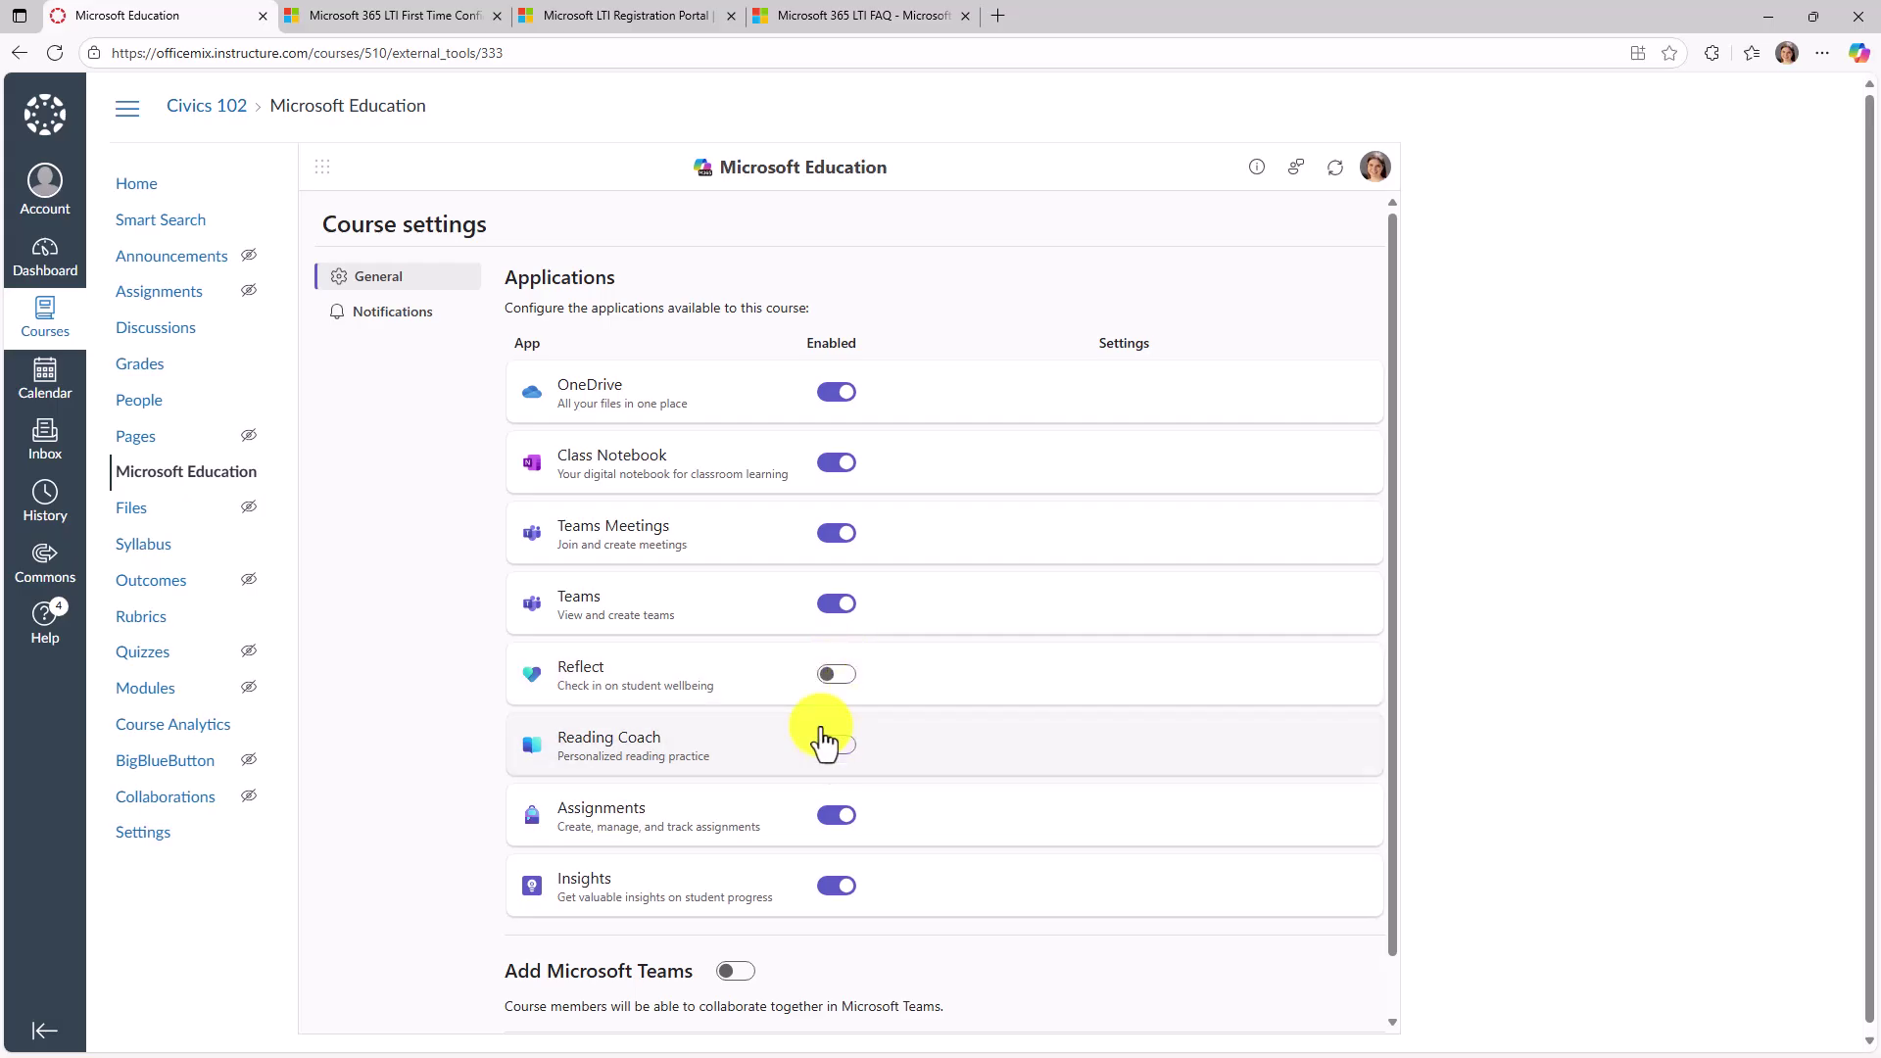
{"action": "left_click", "coordinate": [839, 745]}
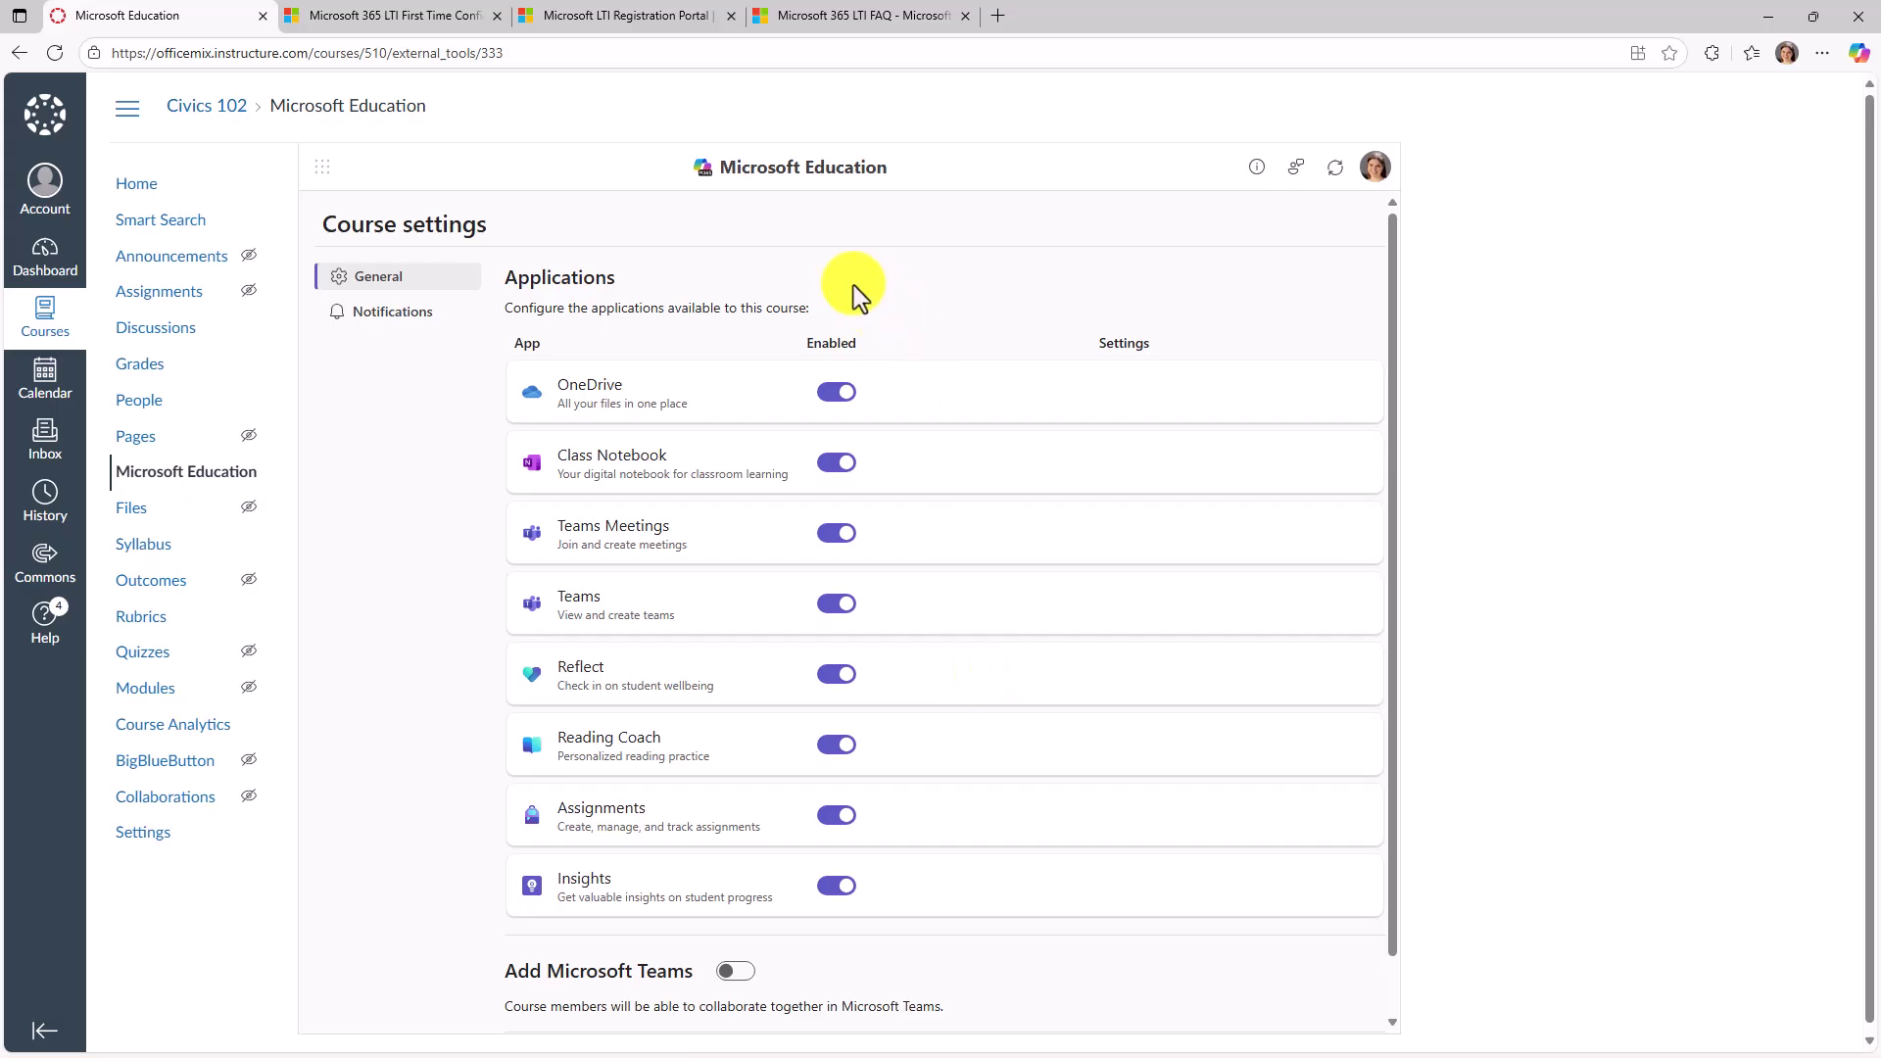
{"action": "left_click", "coordinate": [392, 323]}
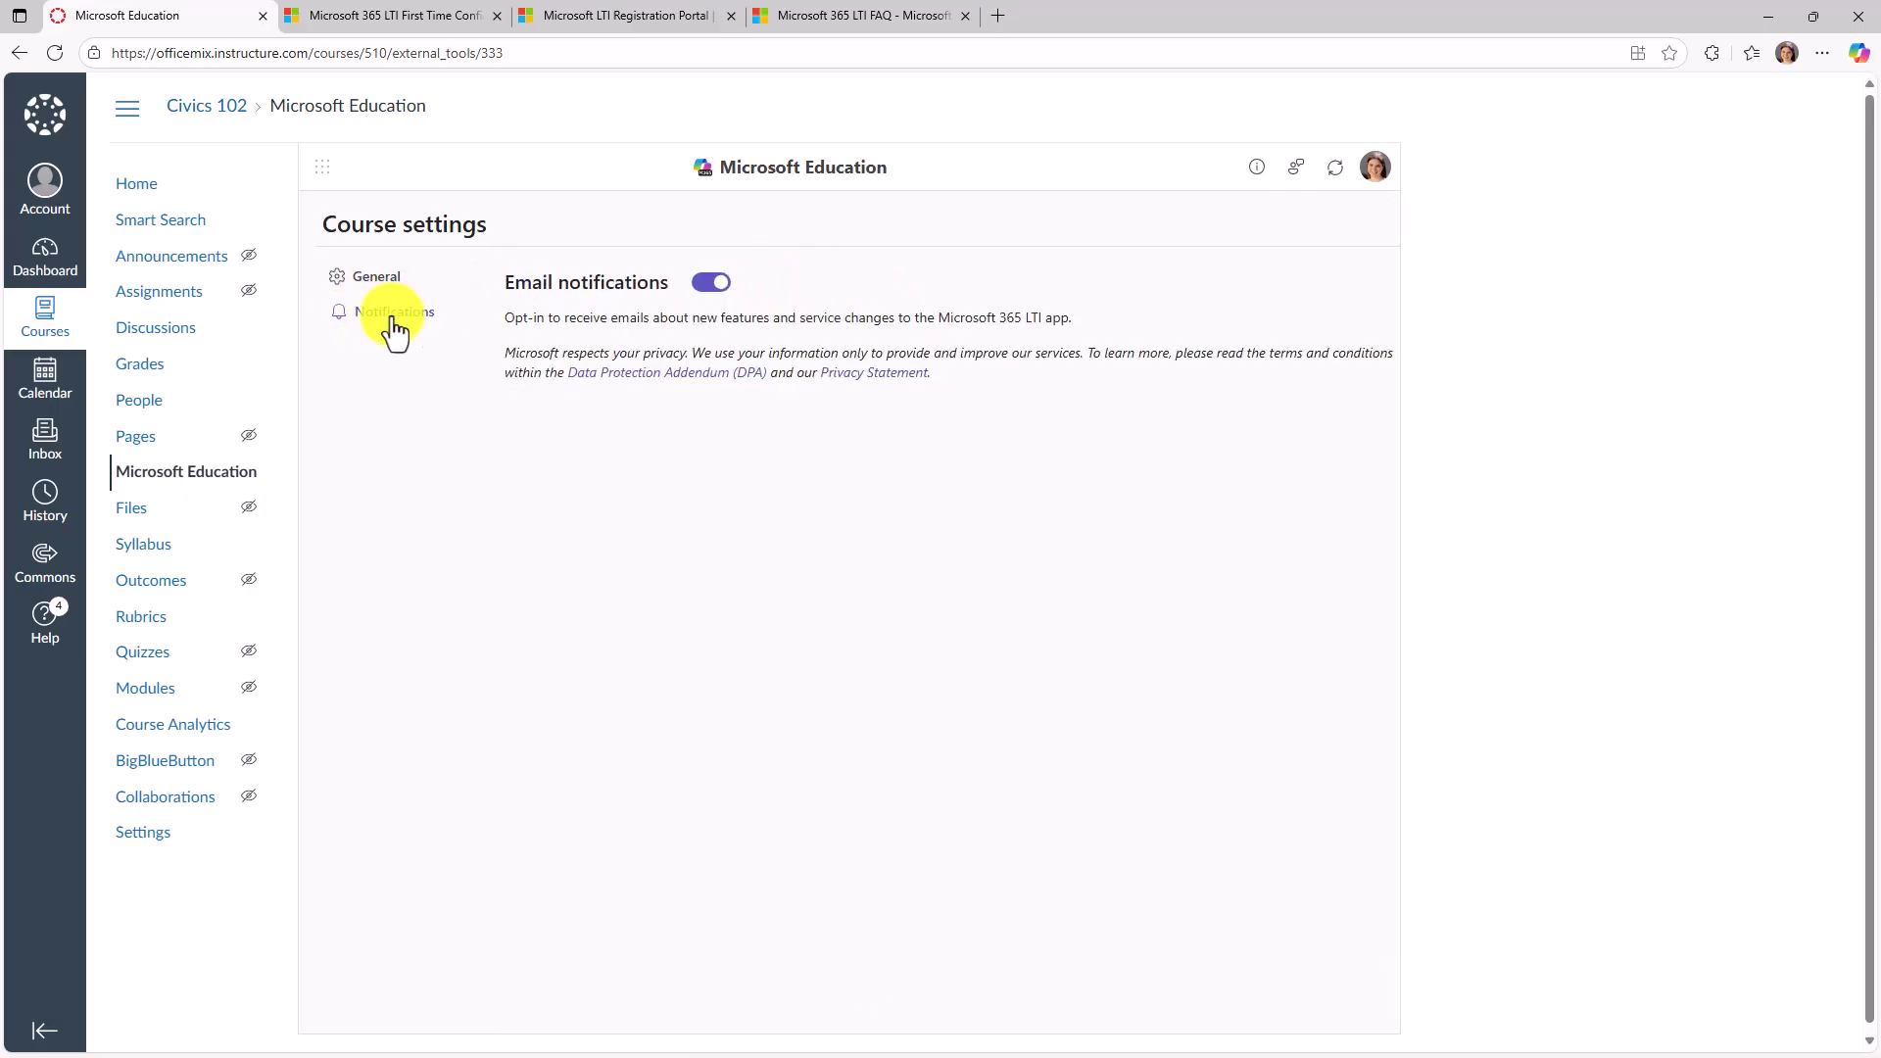
{"action": "left_click", "coordinate": [373, 285]}
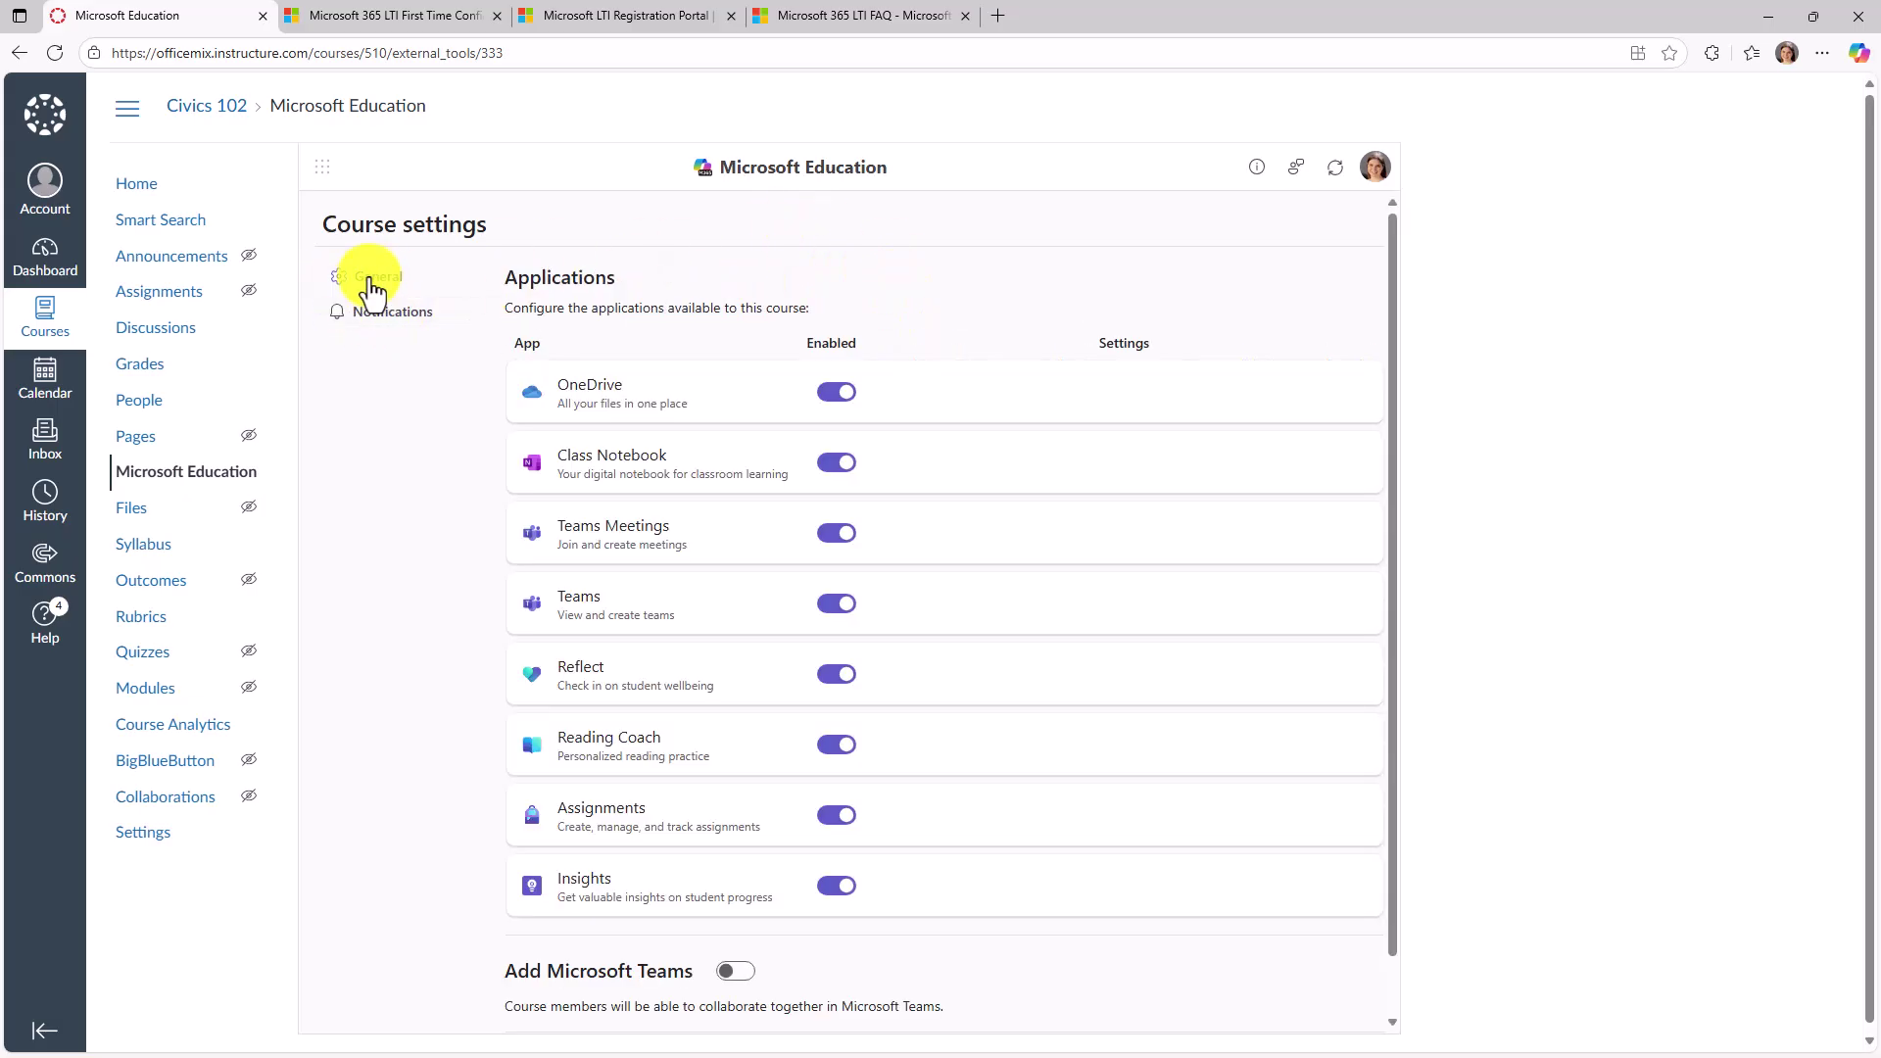
Try the dark theme from the account menu, then revert to the light theme.
{"action": "left_click", "coordinate": [1373, 177]}
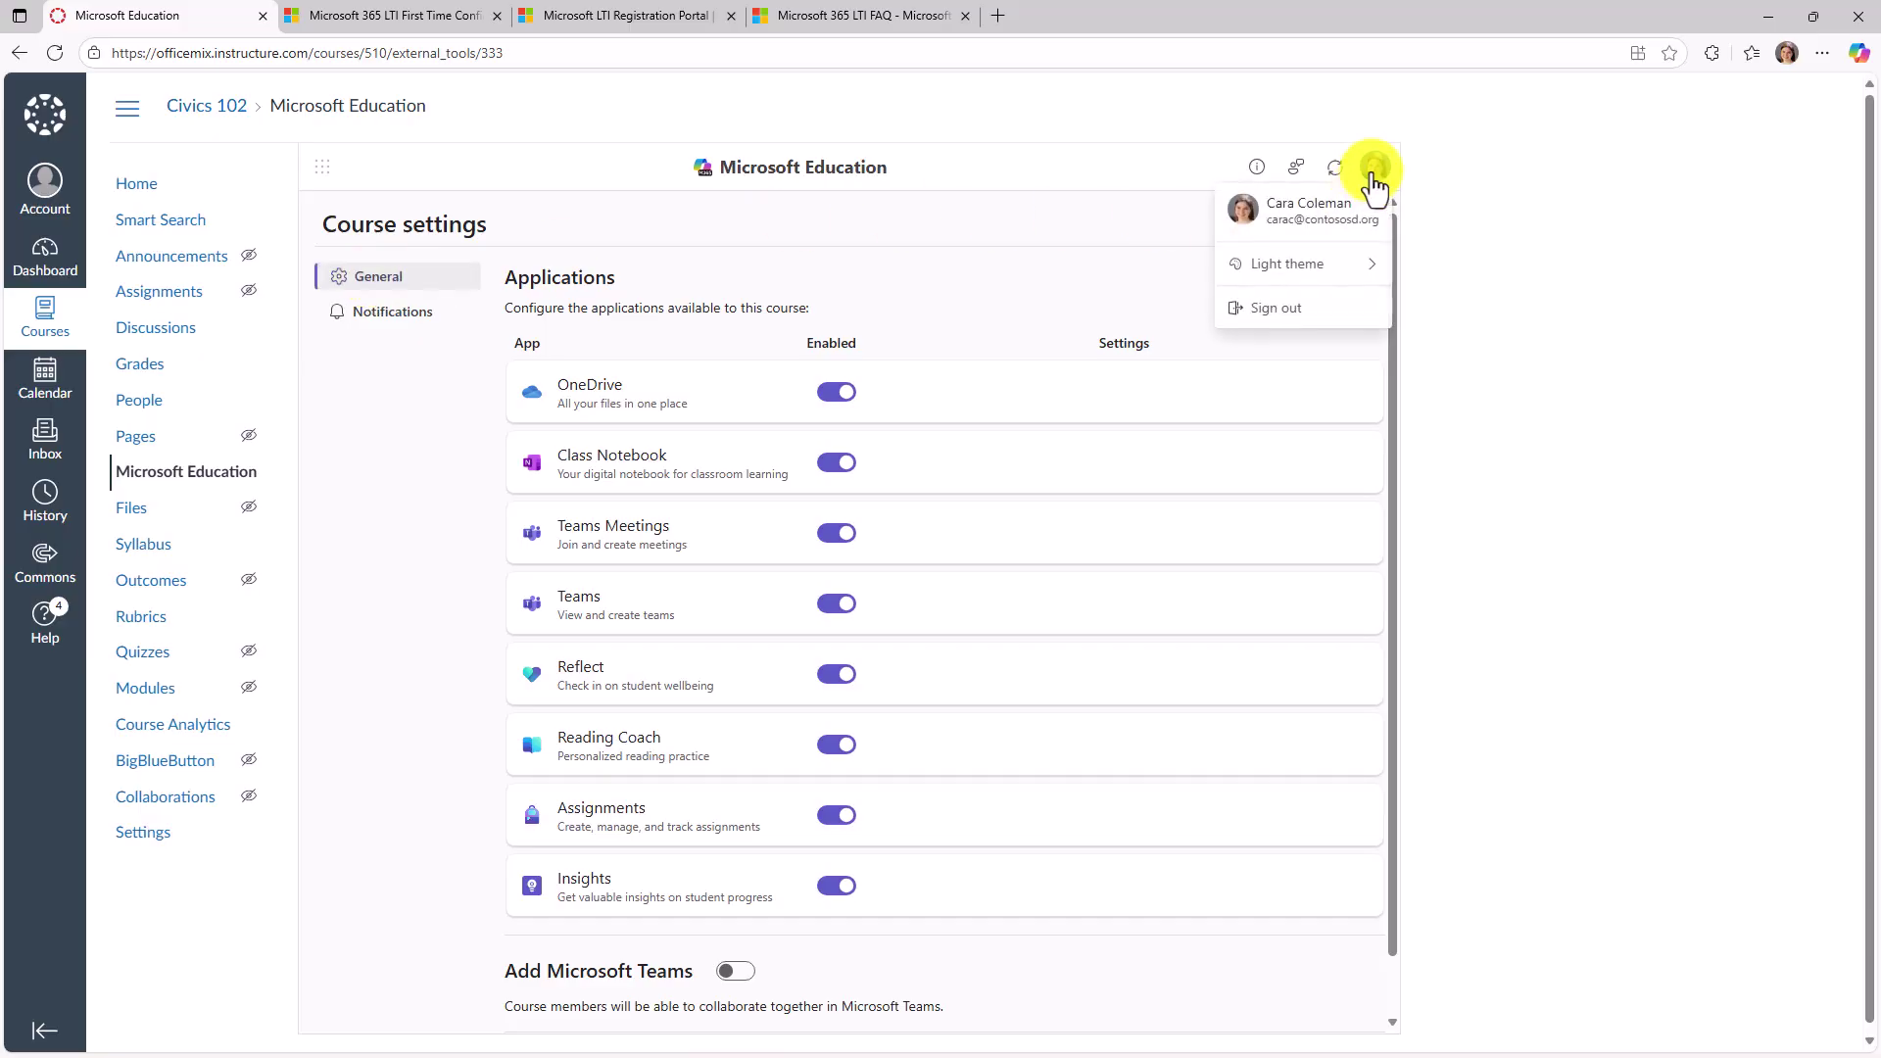
{"action": "mouse_move", "coordinate": [1303, 267]}
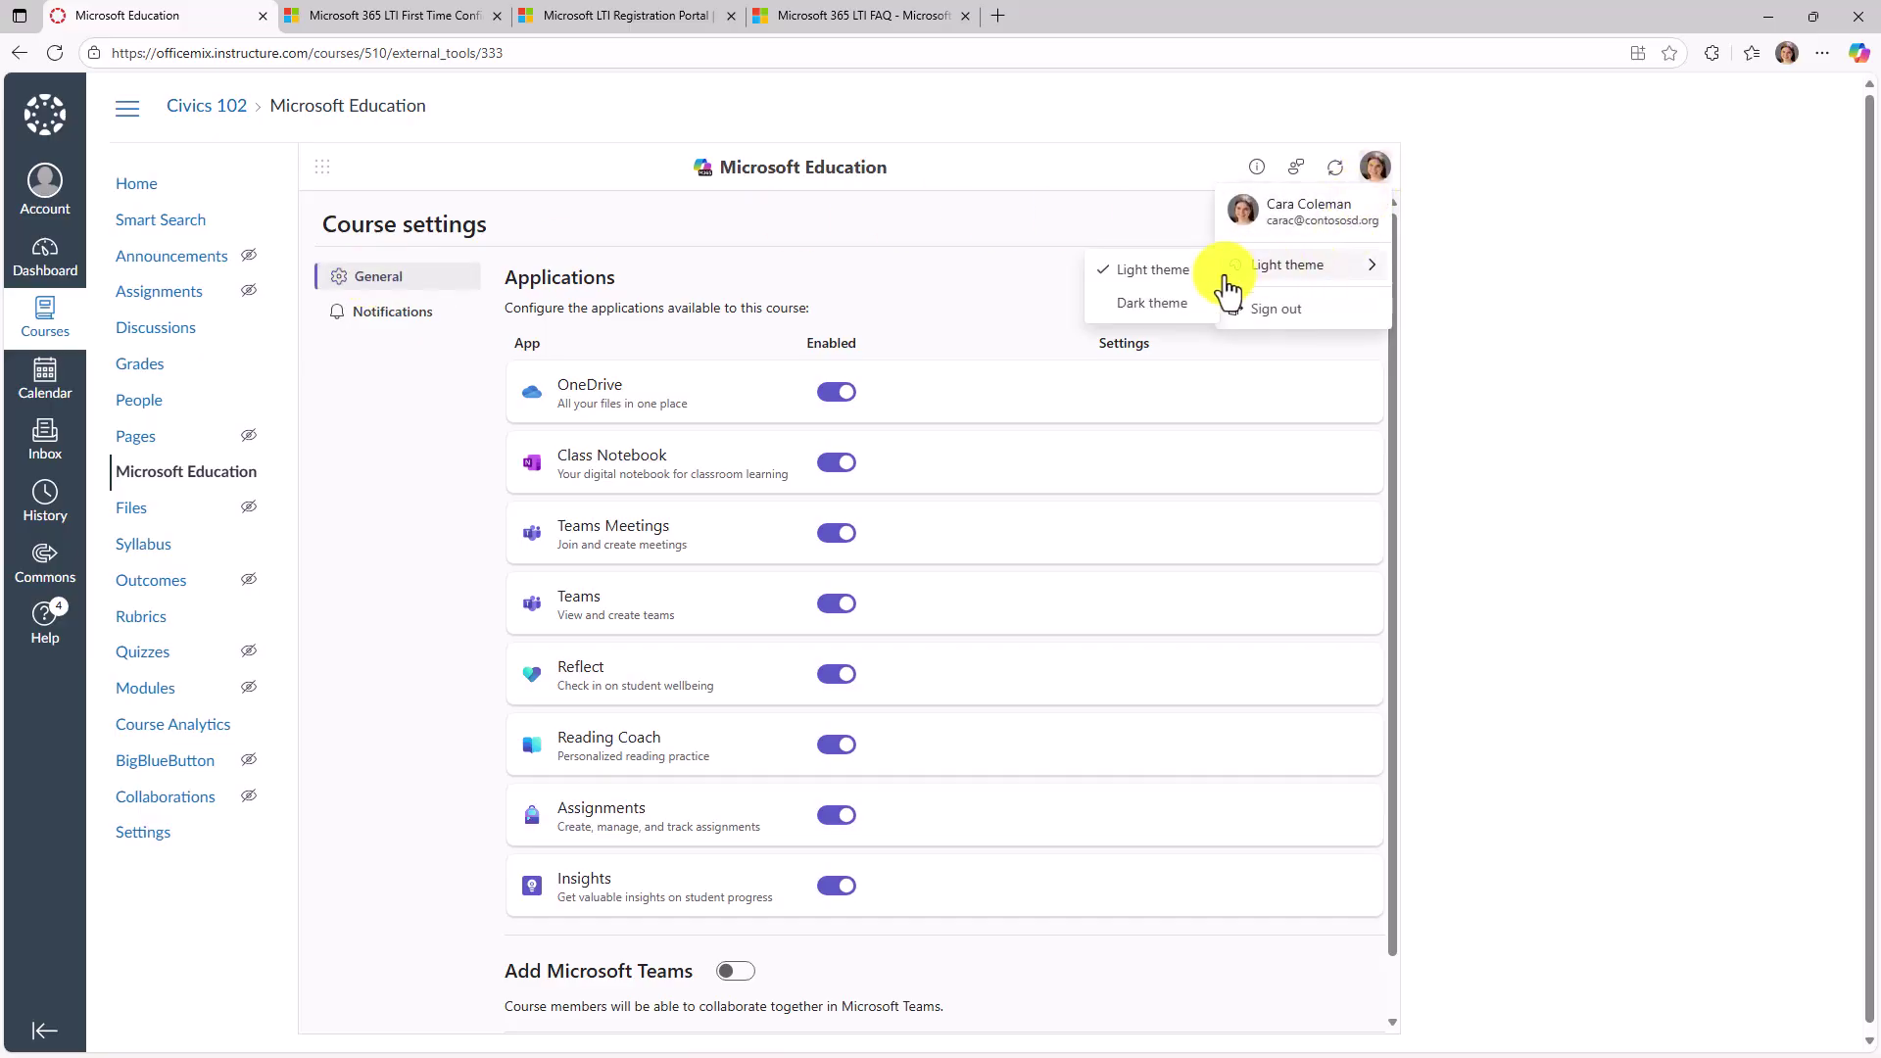
{"action": "left_click", "coordinate": [1156, 304]}
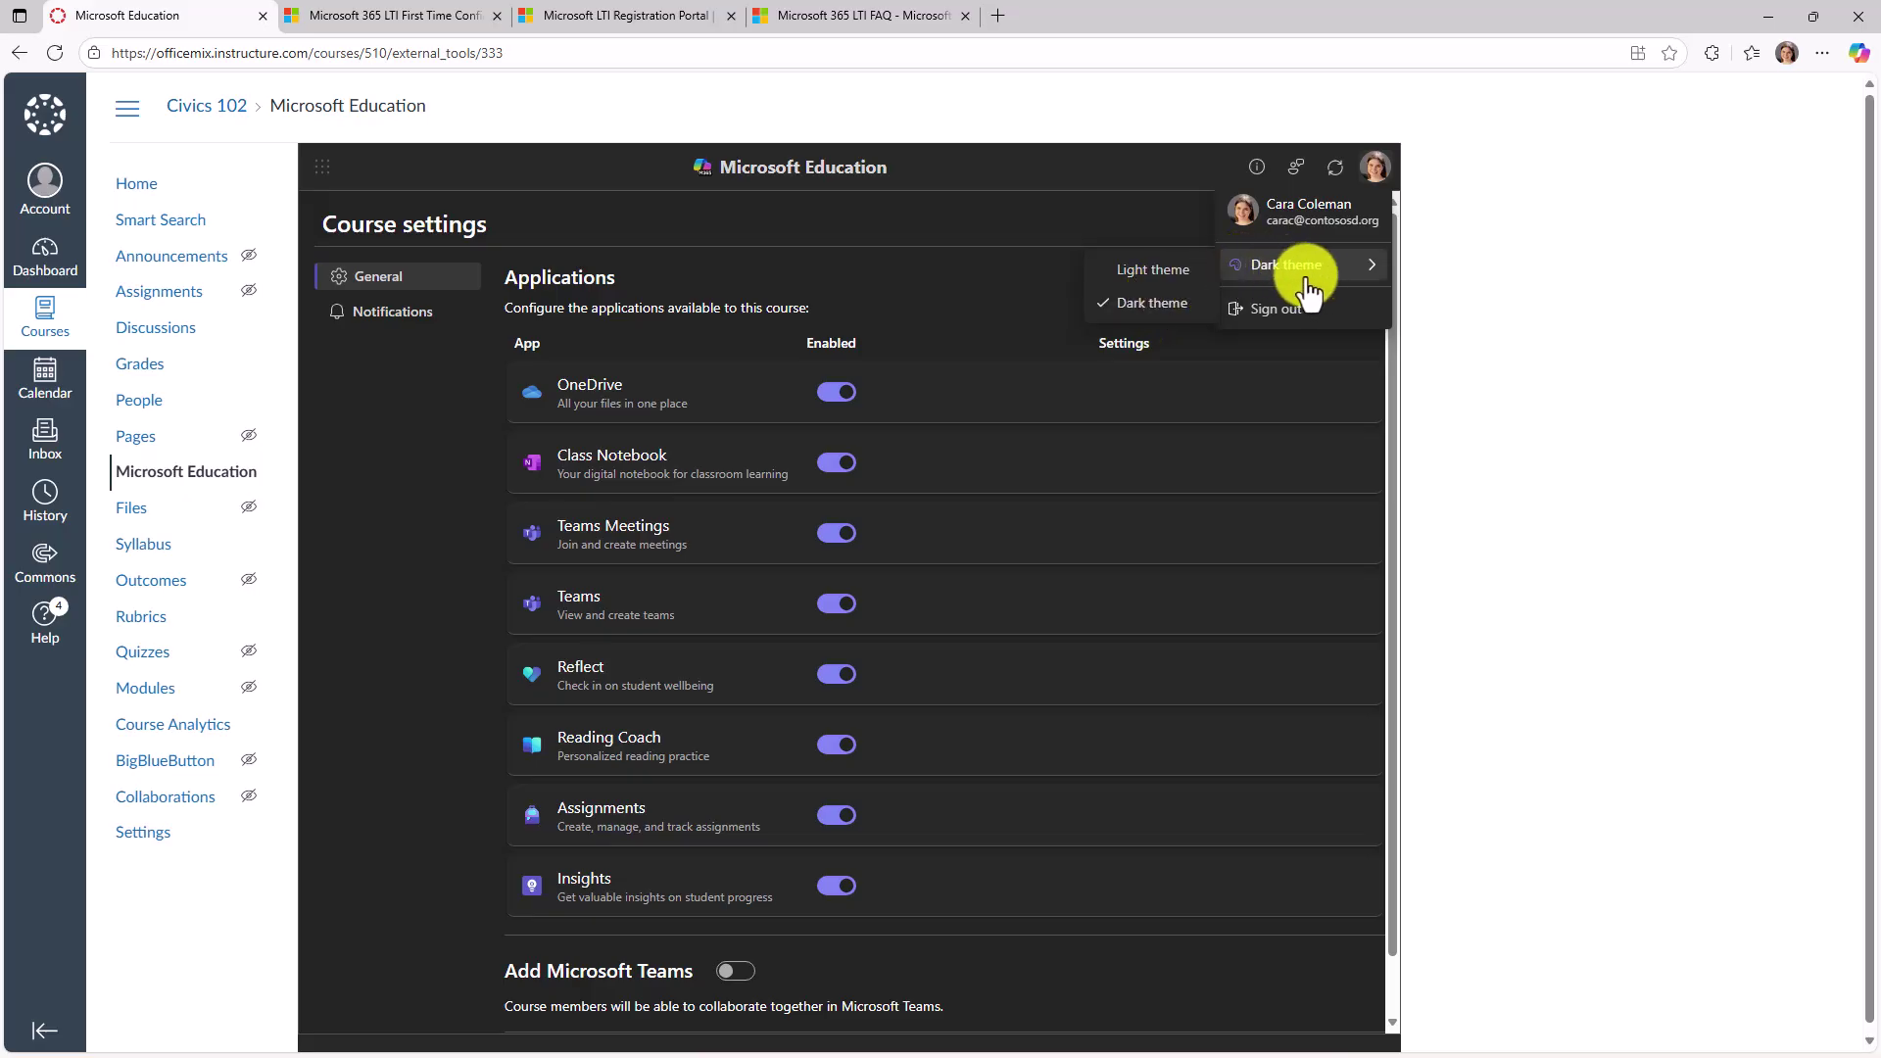
{"action": "left_click", "coordinate": [1156, 272]}
{"action": "left_click", "coordinate": [660, 182]}
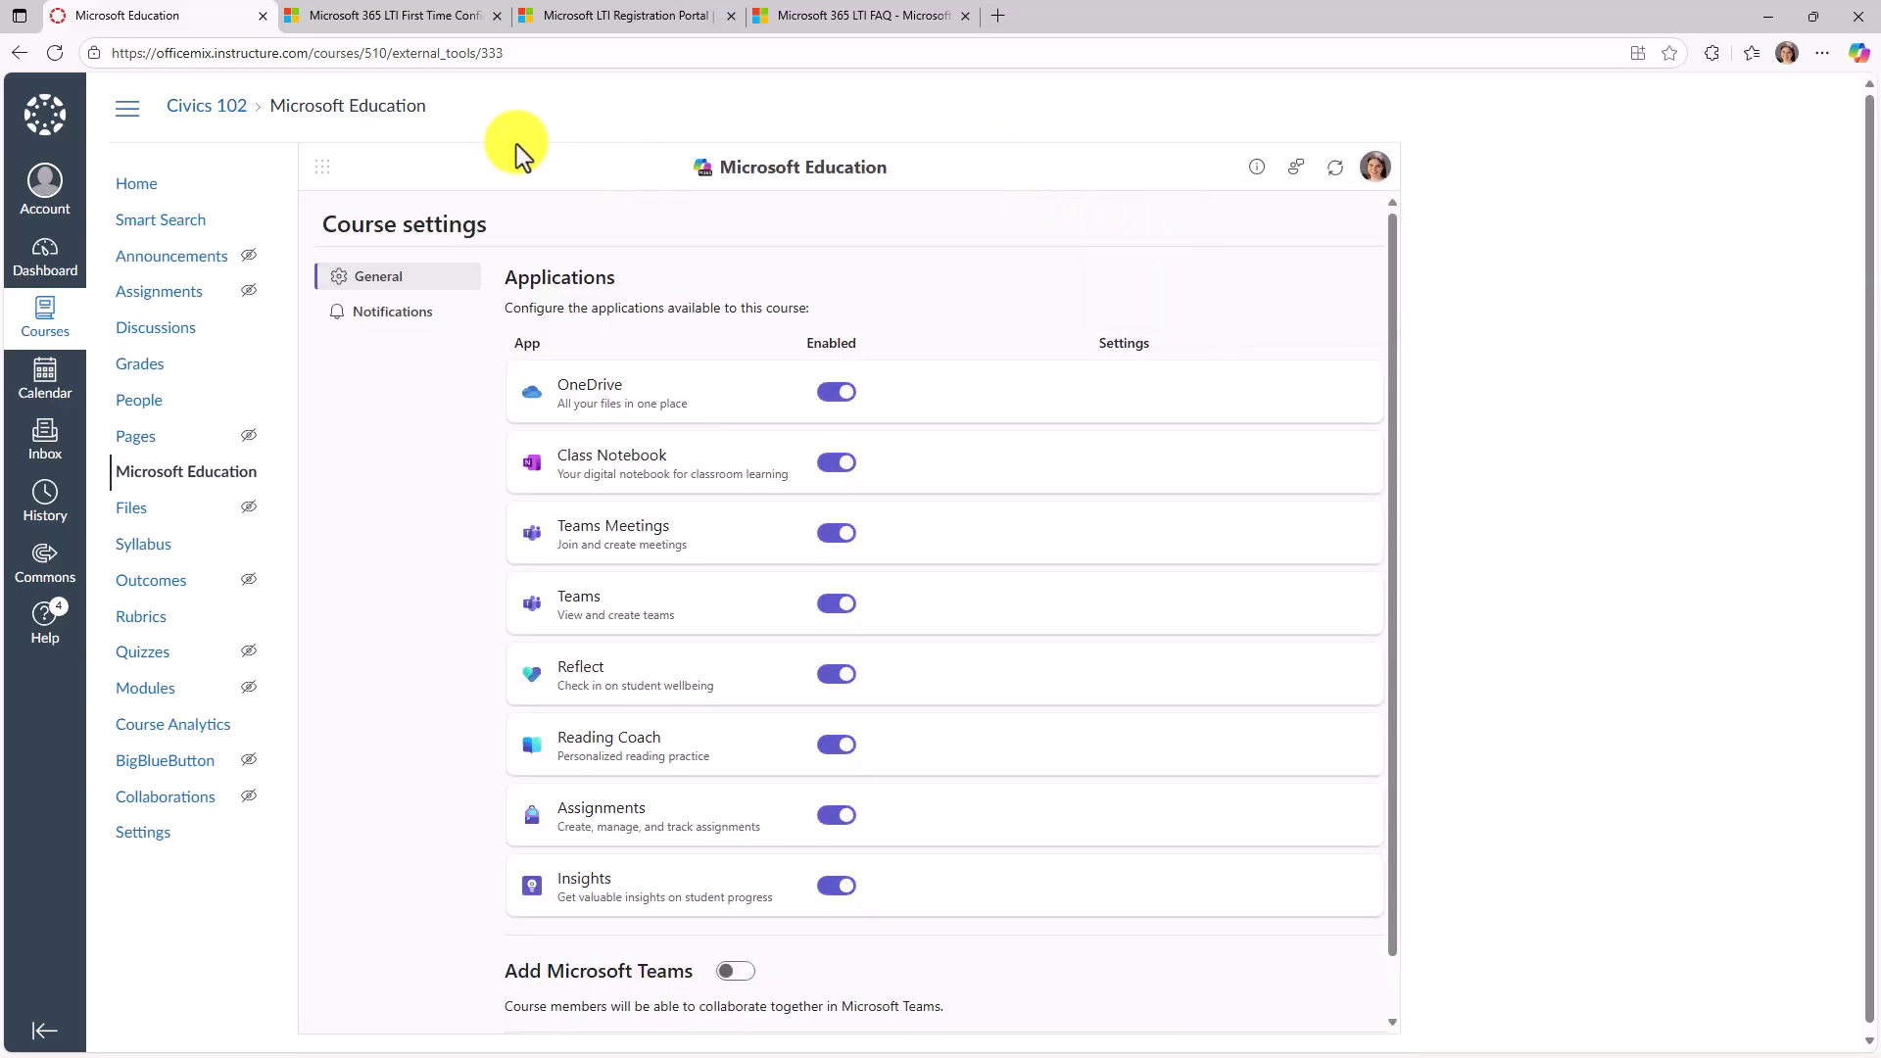
{"action": "scroll", "coordinate": [667, 568], "scroll_direction": "down", "scroll_amount": 1}
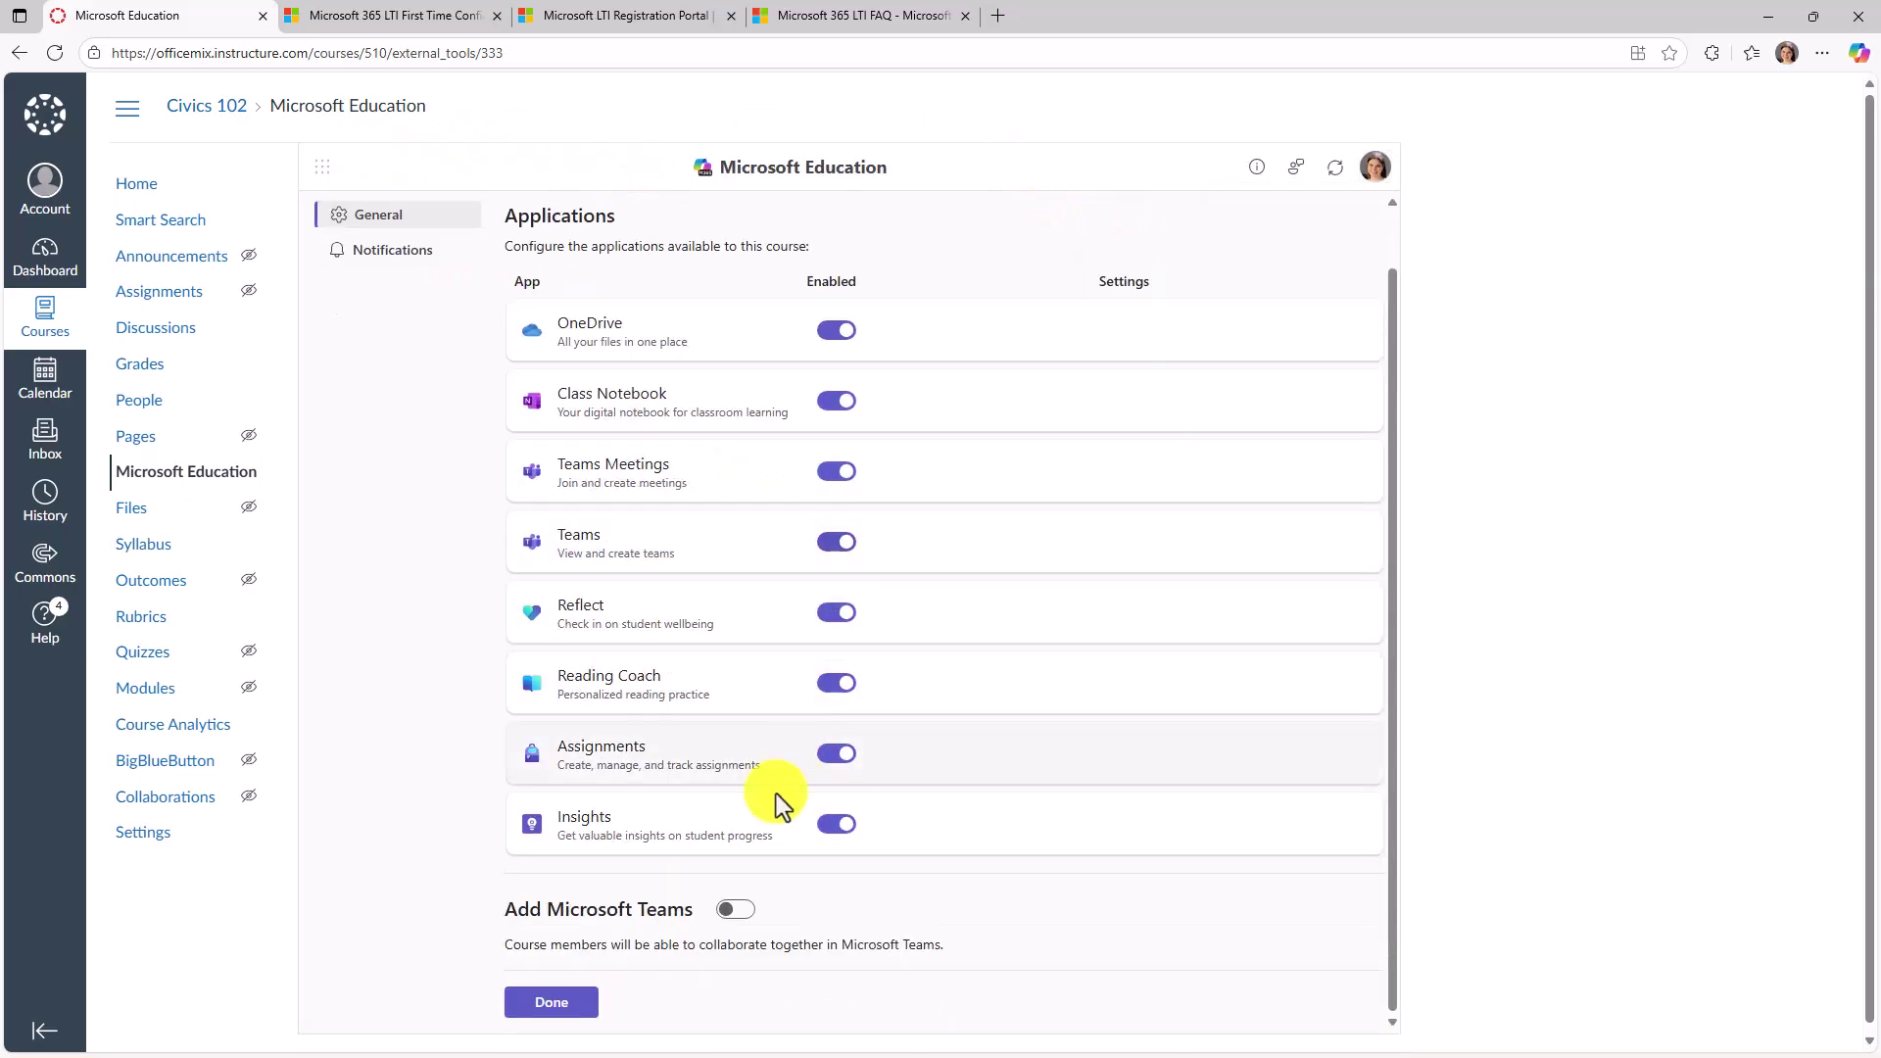
Finish setup and open OneDrive, cycling the Word, Excel and PowerPoint filters back to All.
{"action": "left_click", "coordinate": [576, 1007]}
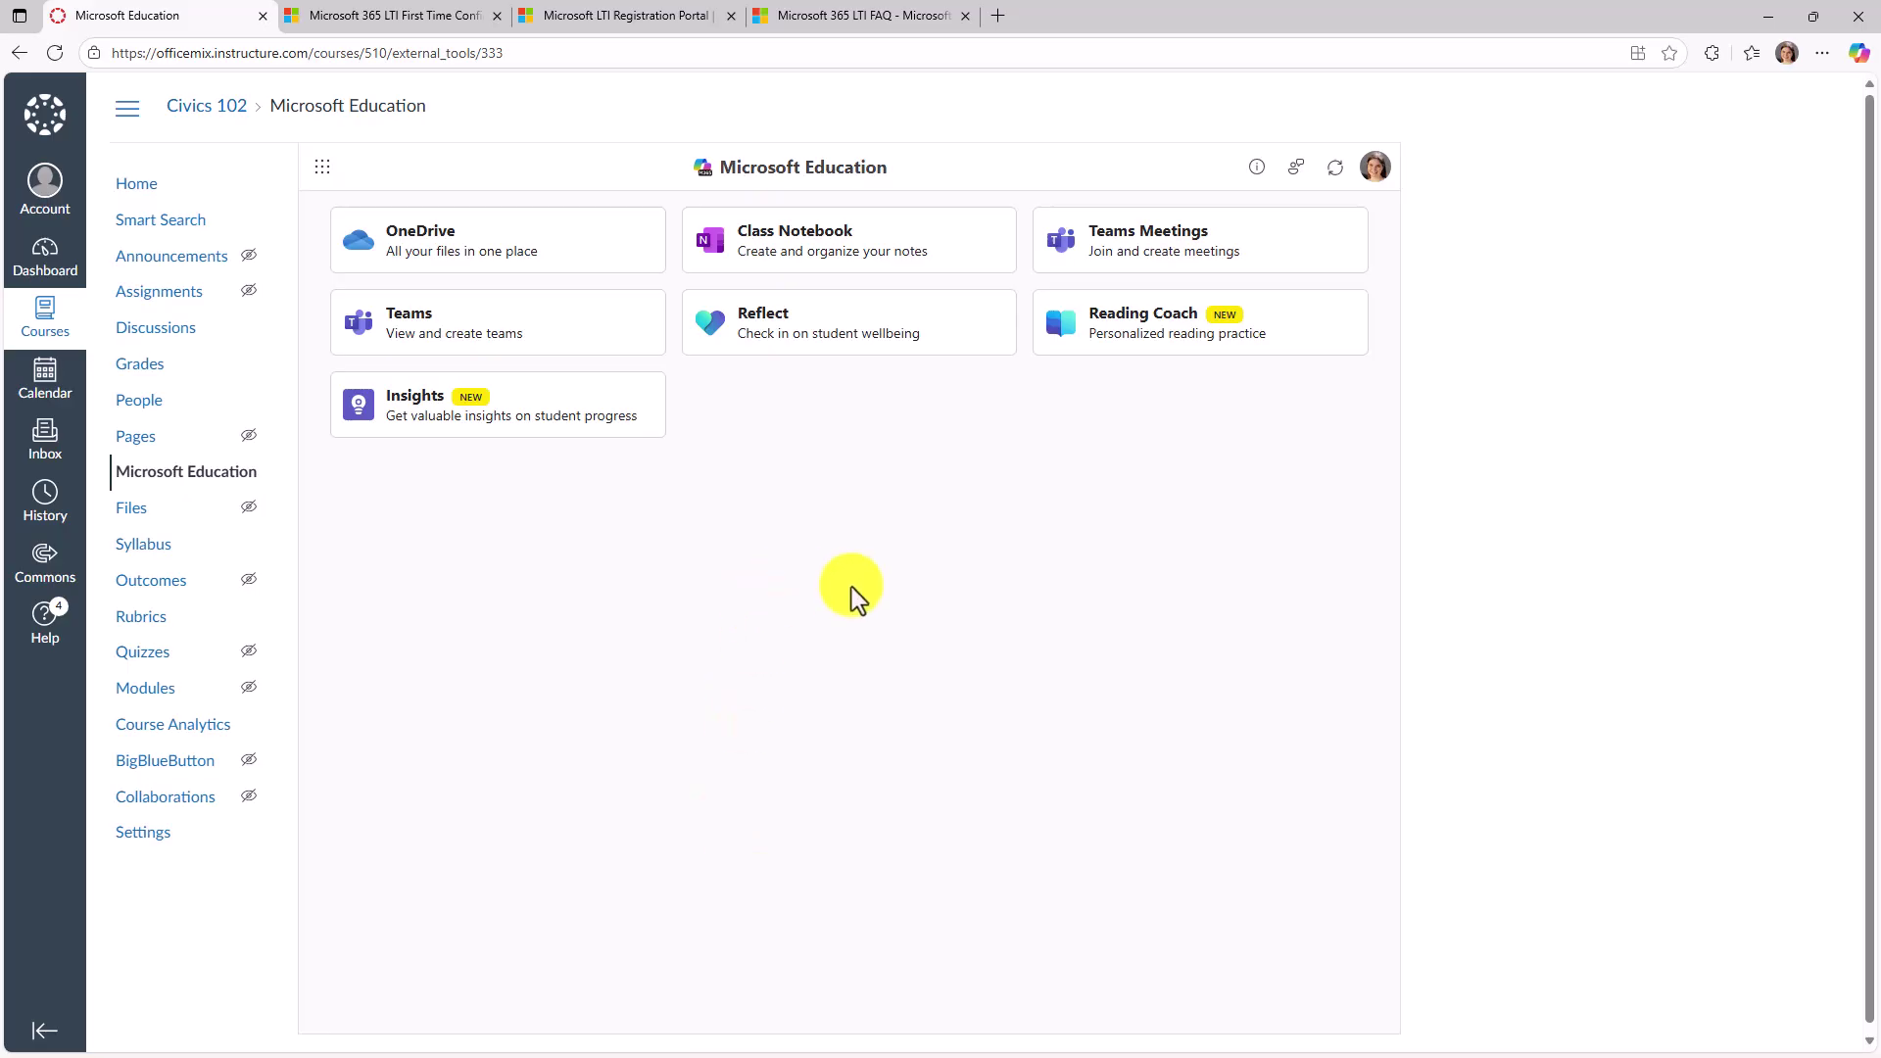
{"action": "left_click", "coordinate": [511, 258]}
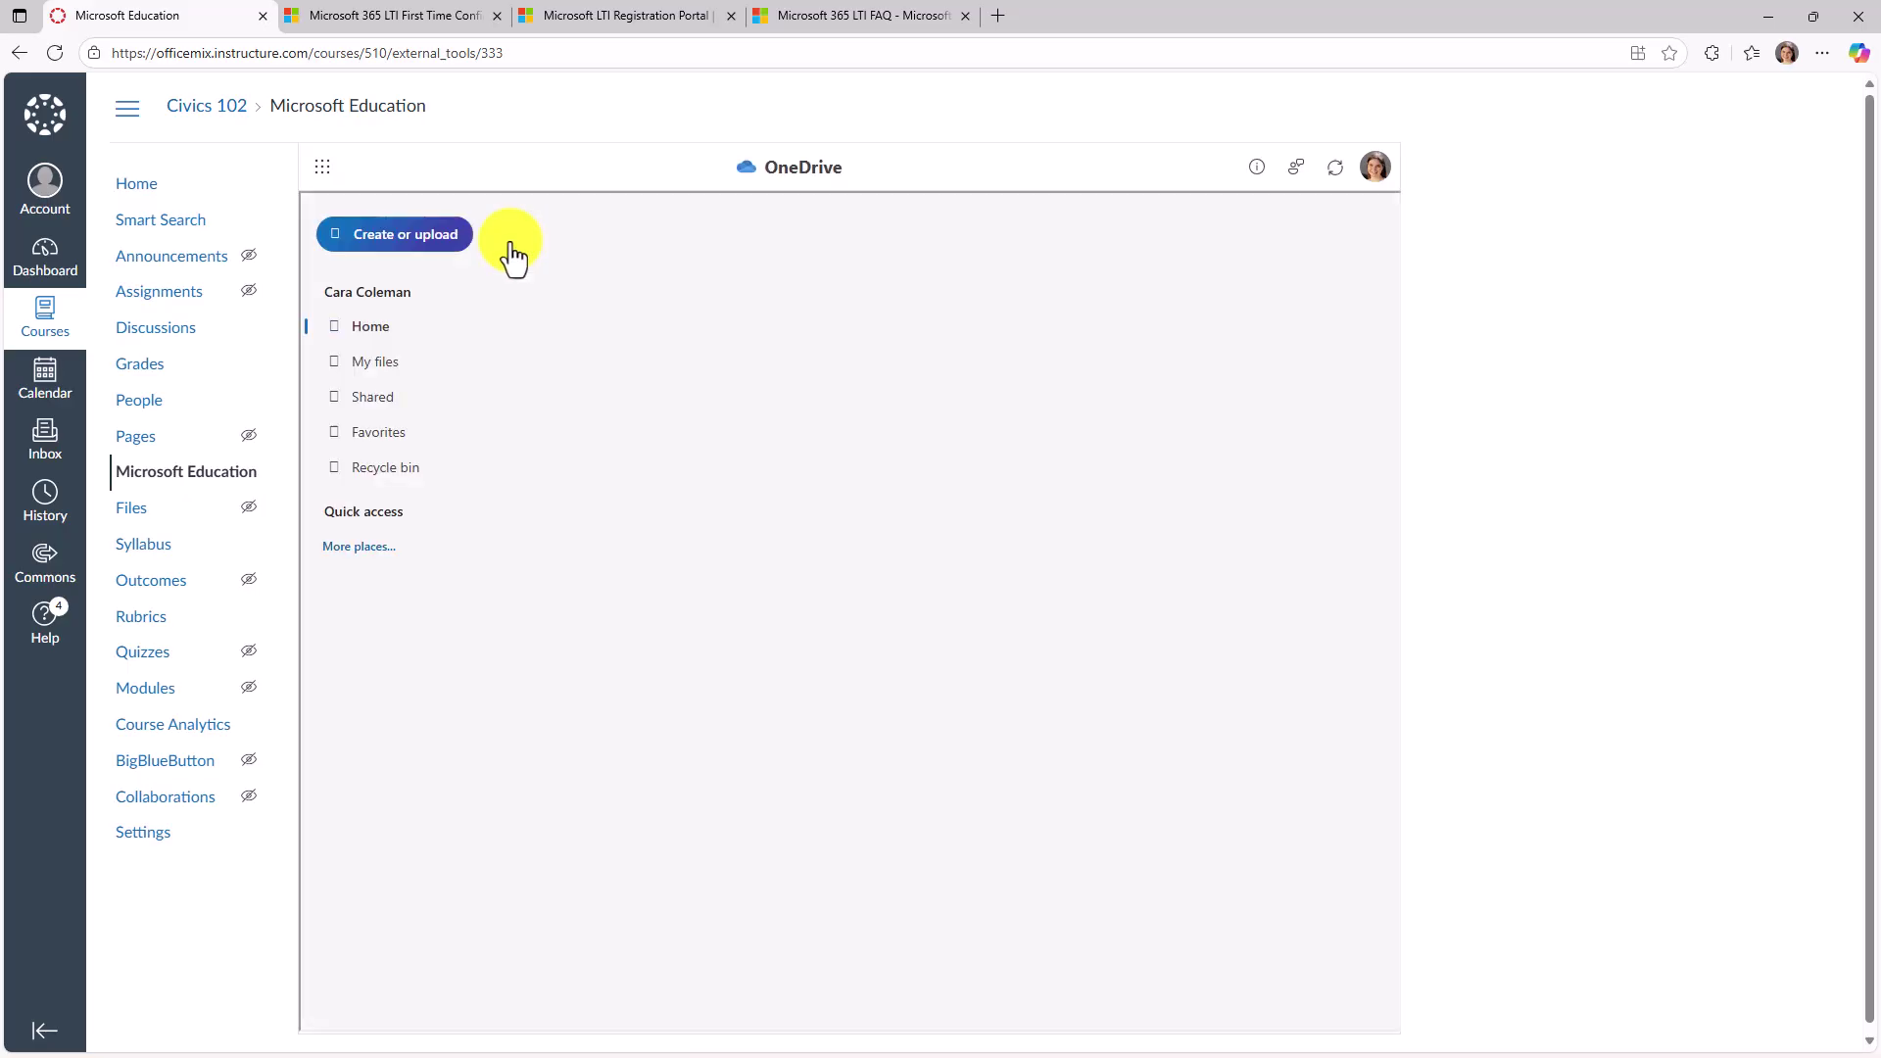
{"action": "left_click", "coordinate": [743, 239]}
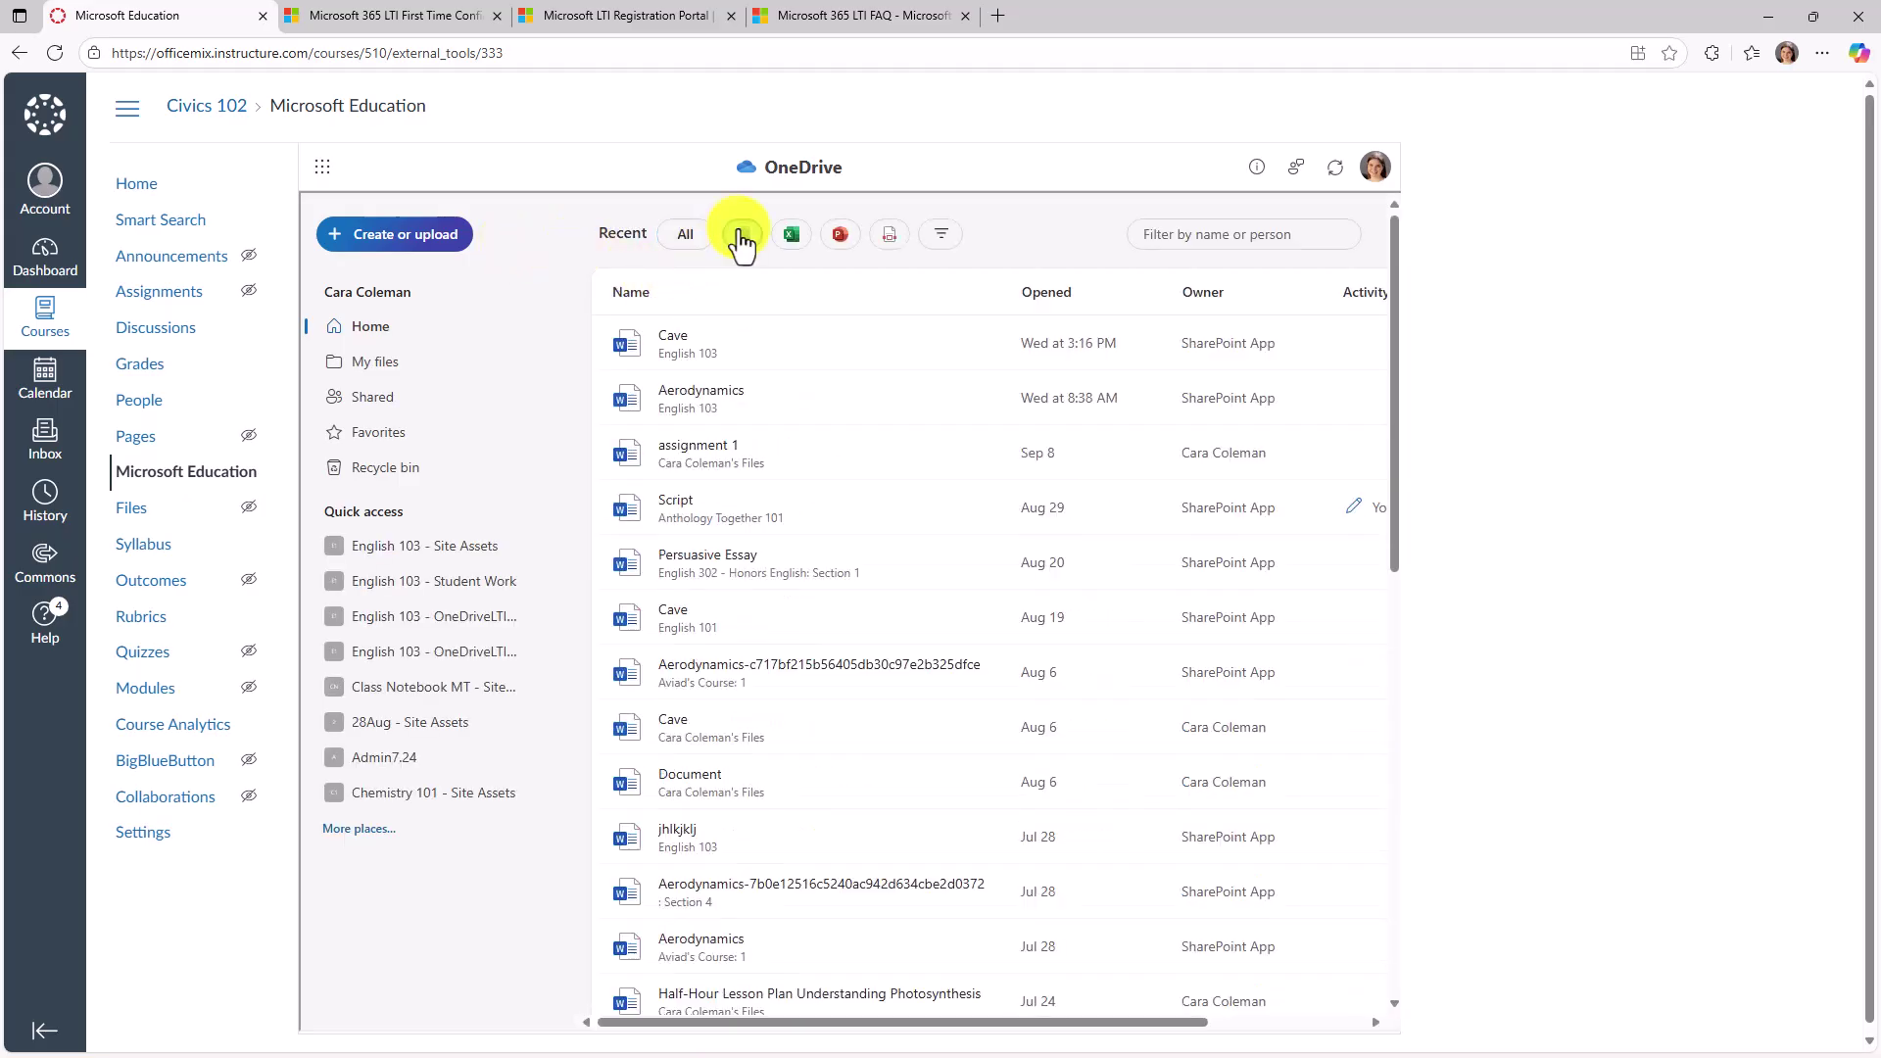
{"action": "left_click", "coordinate": [796, 240]}
{"action": "left_click", "coordinate": [840, 240]}
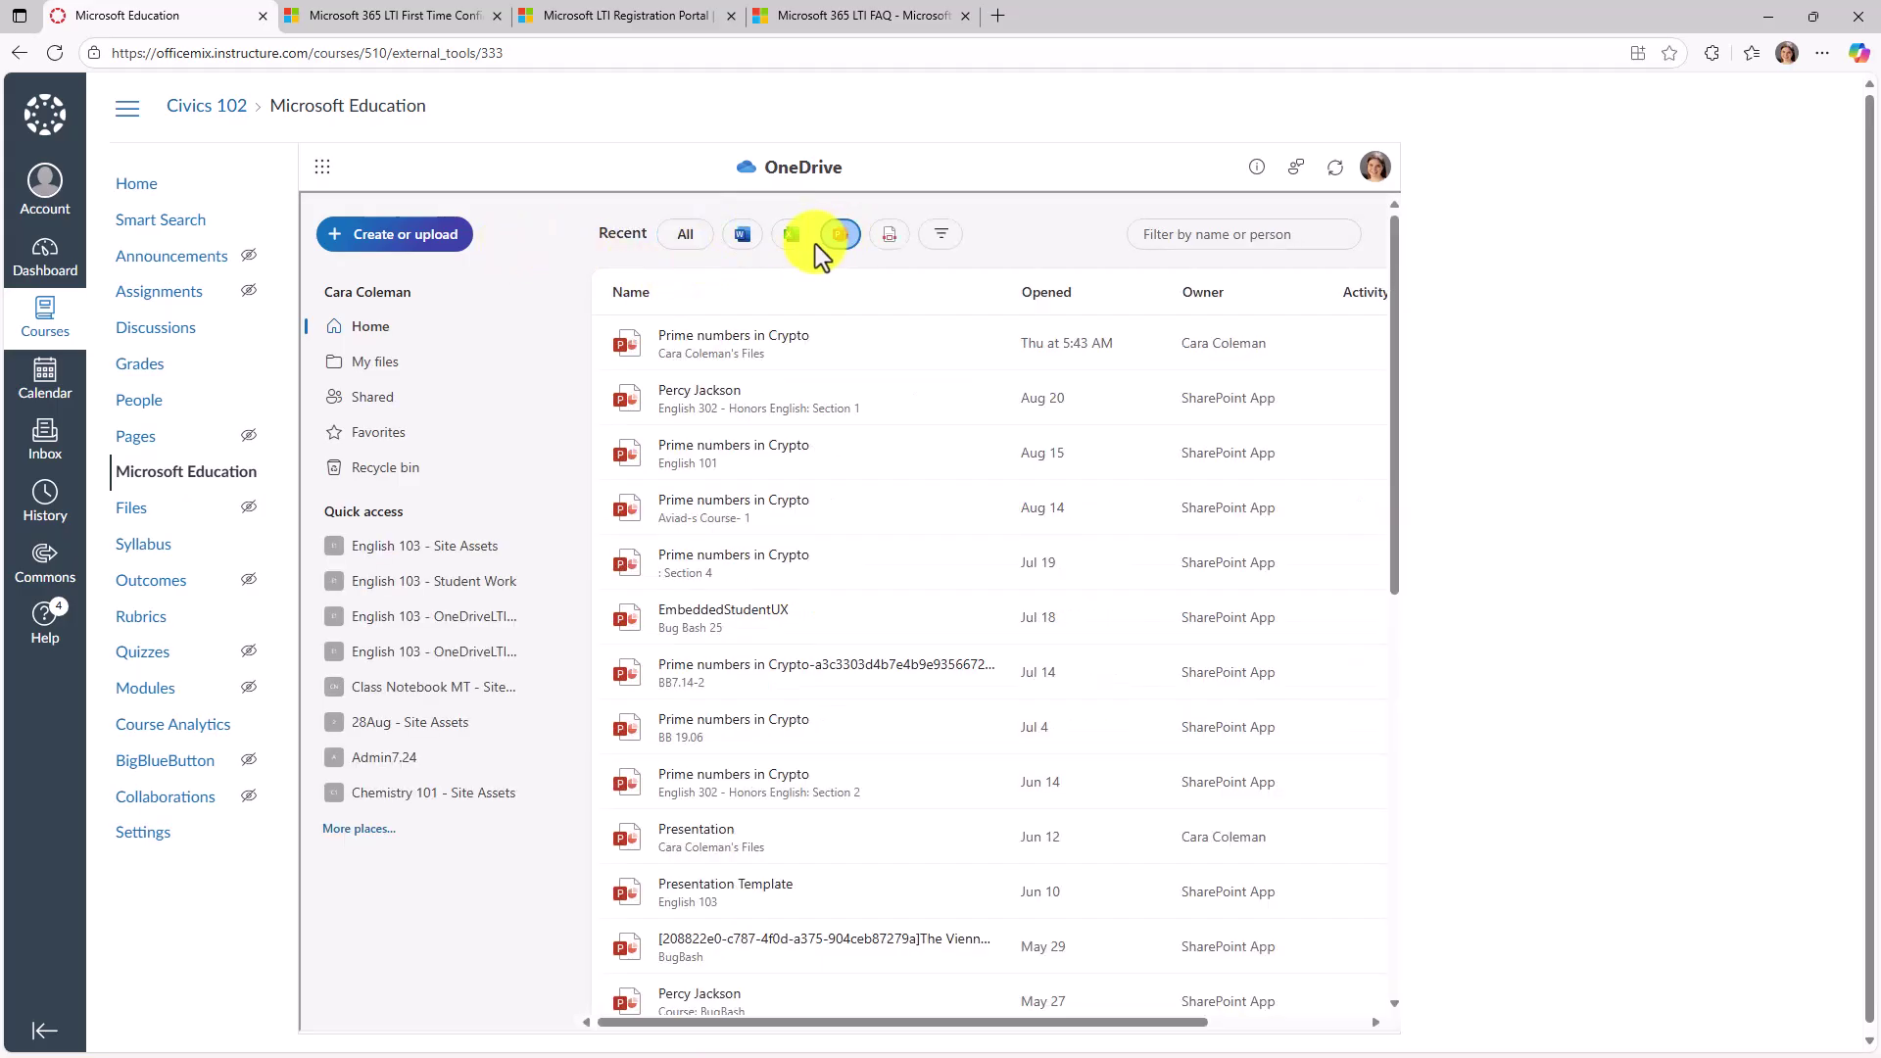
{"action": "left_click", "coordinate": [686, 240]}
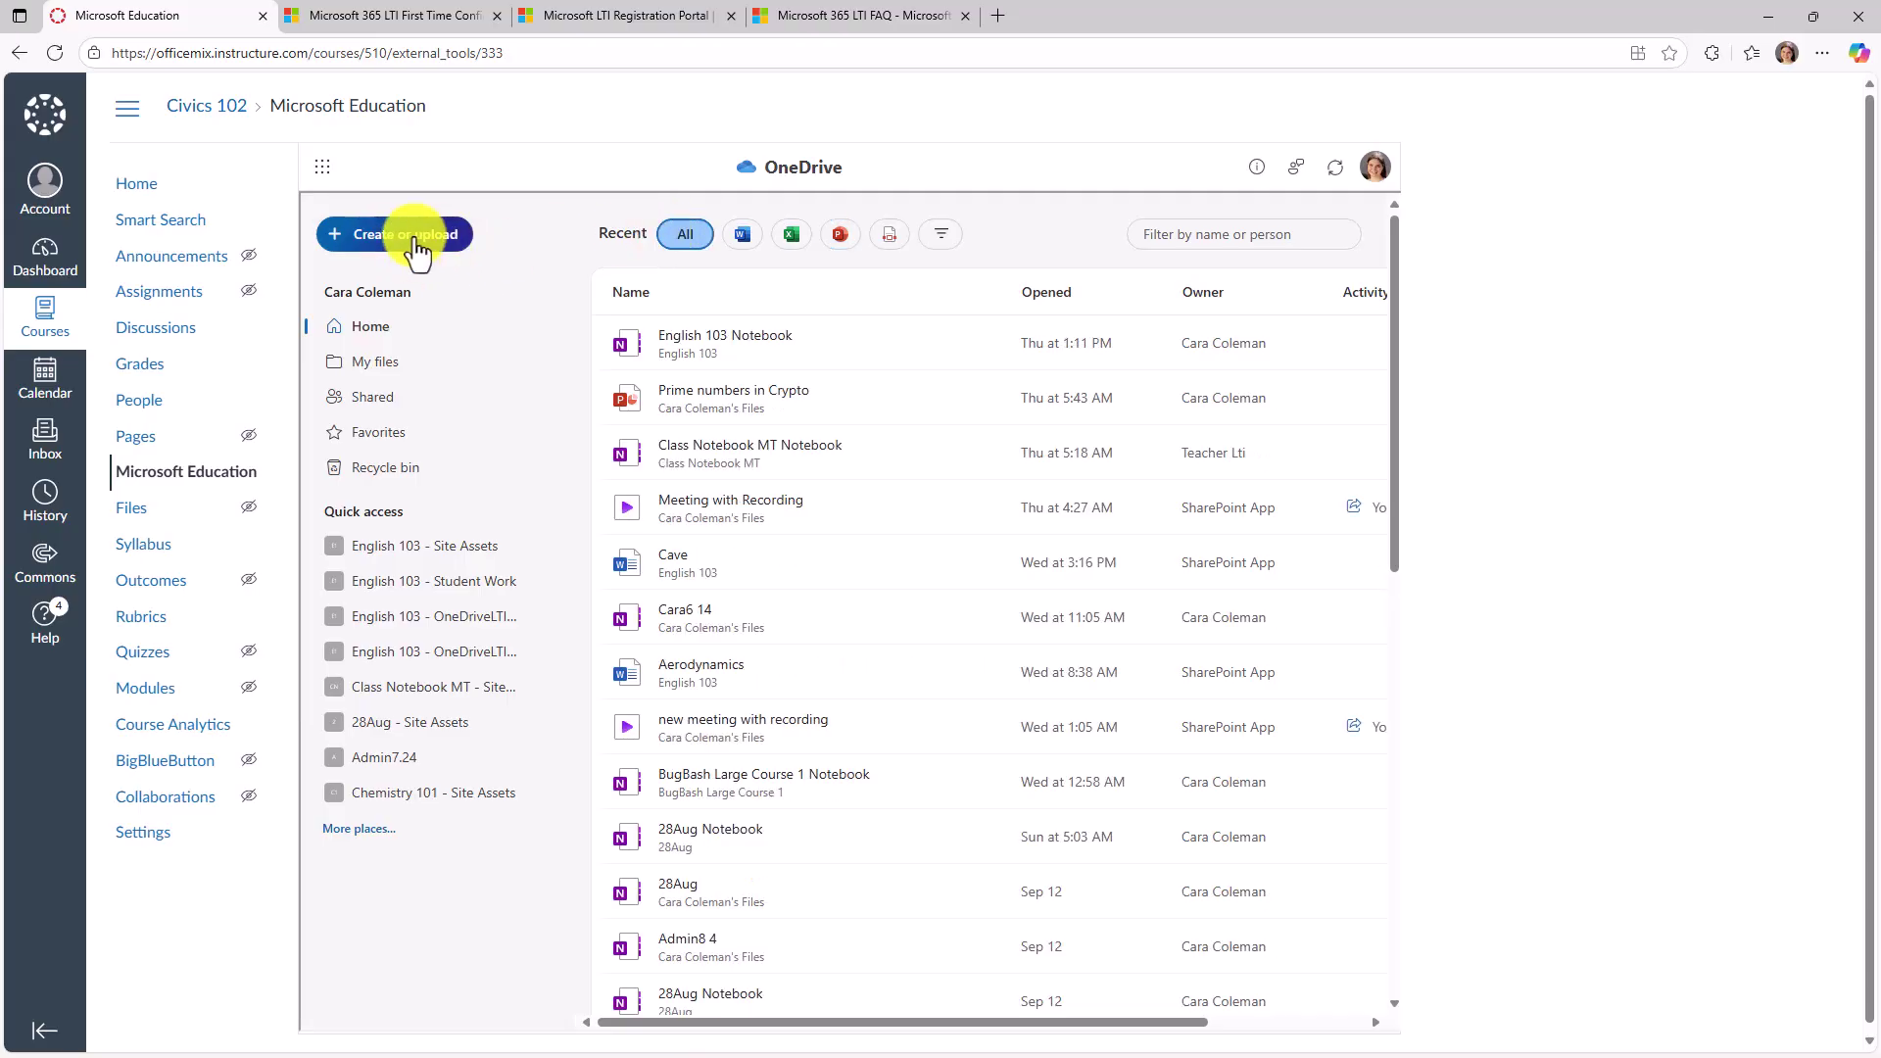
Preview the Create or upload options, then dismiss them and show the Microsoft apps list.
{"action": "left_click", "coordinate": [417, 245]}
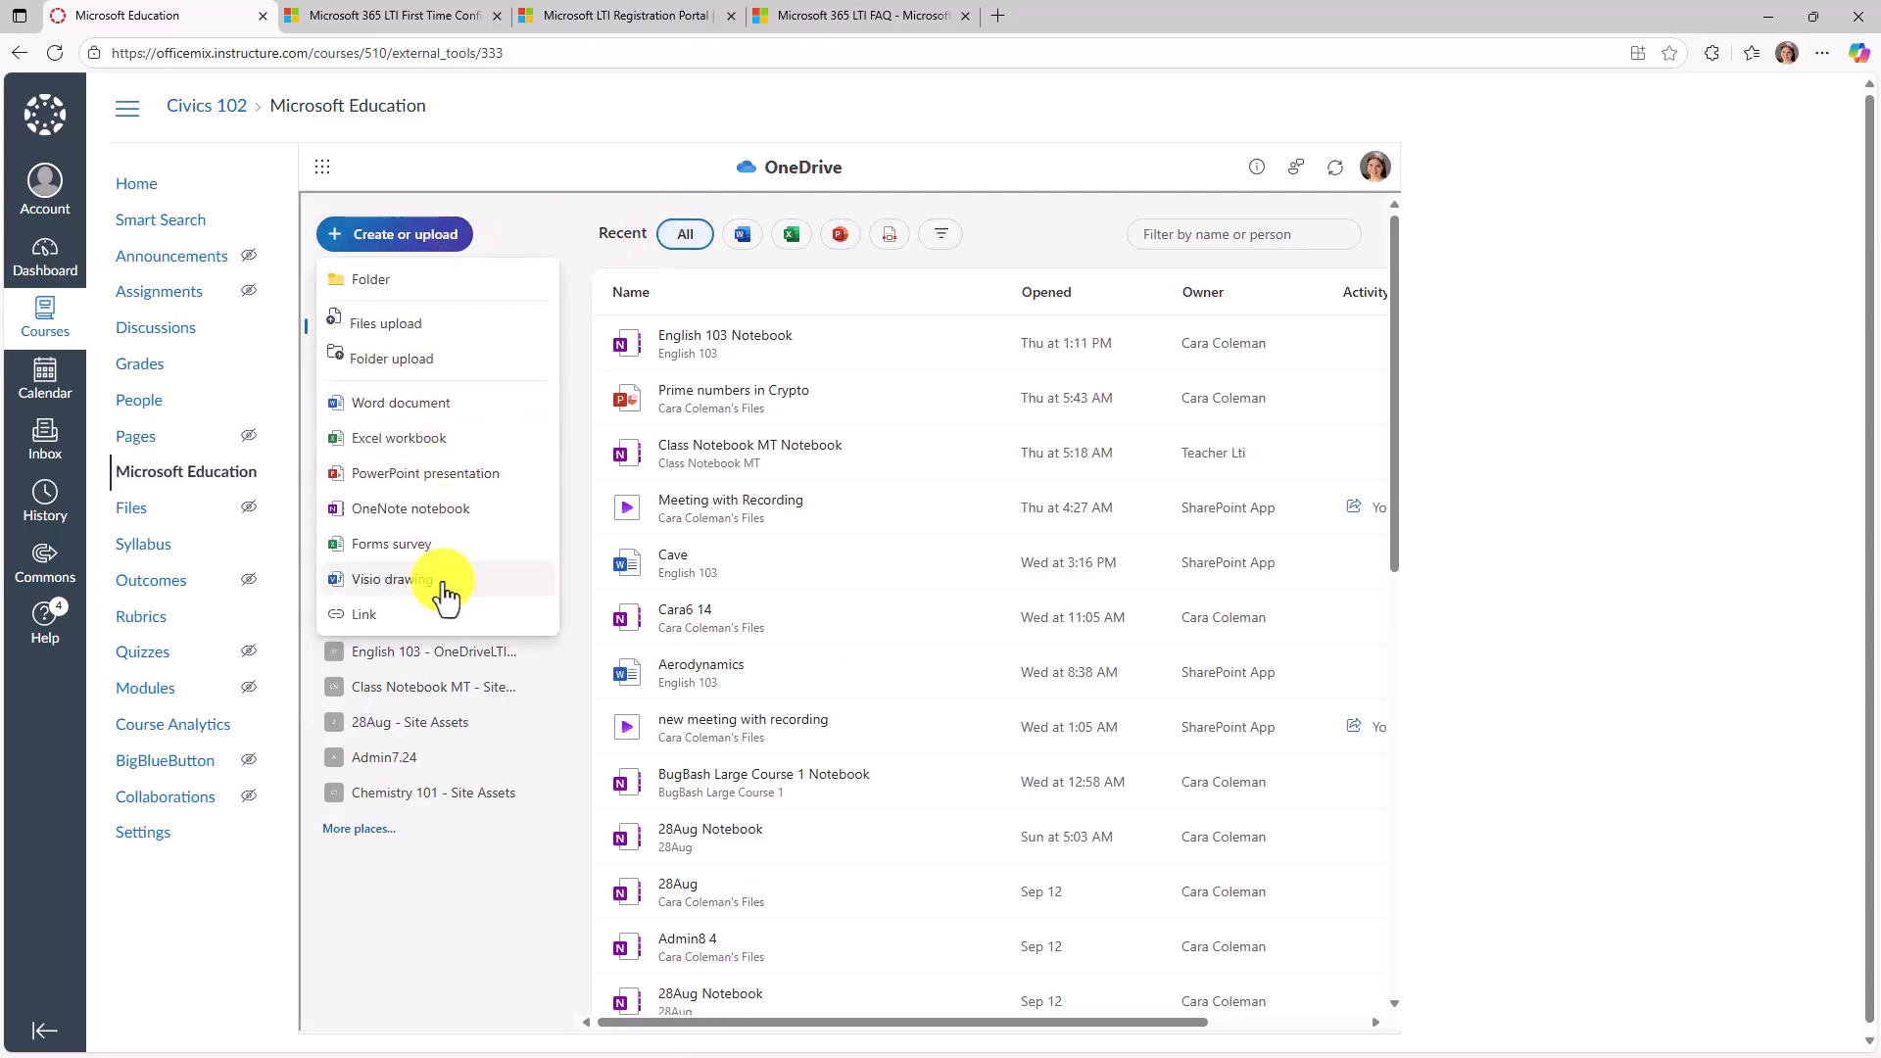
{"action": "left_click", "coordinate": [520, 983]}
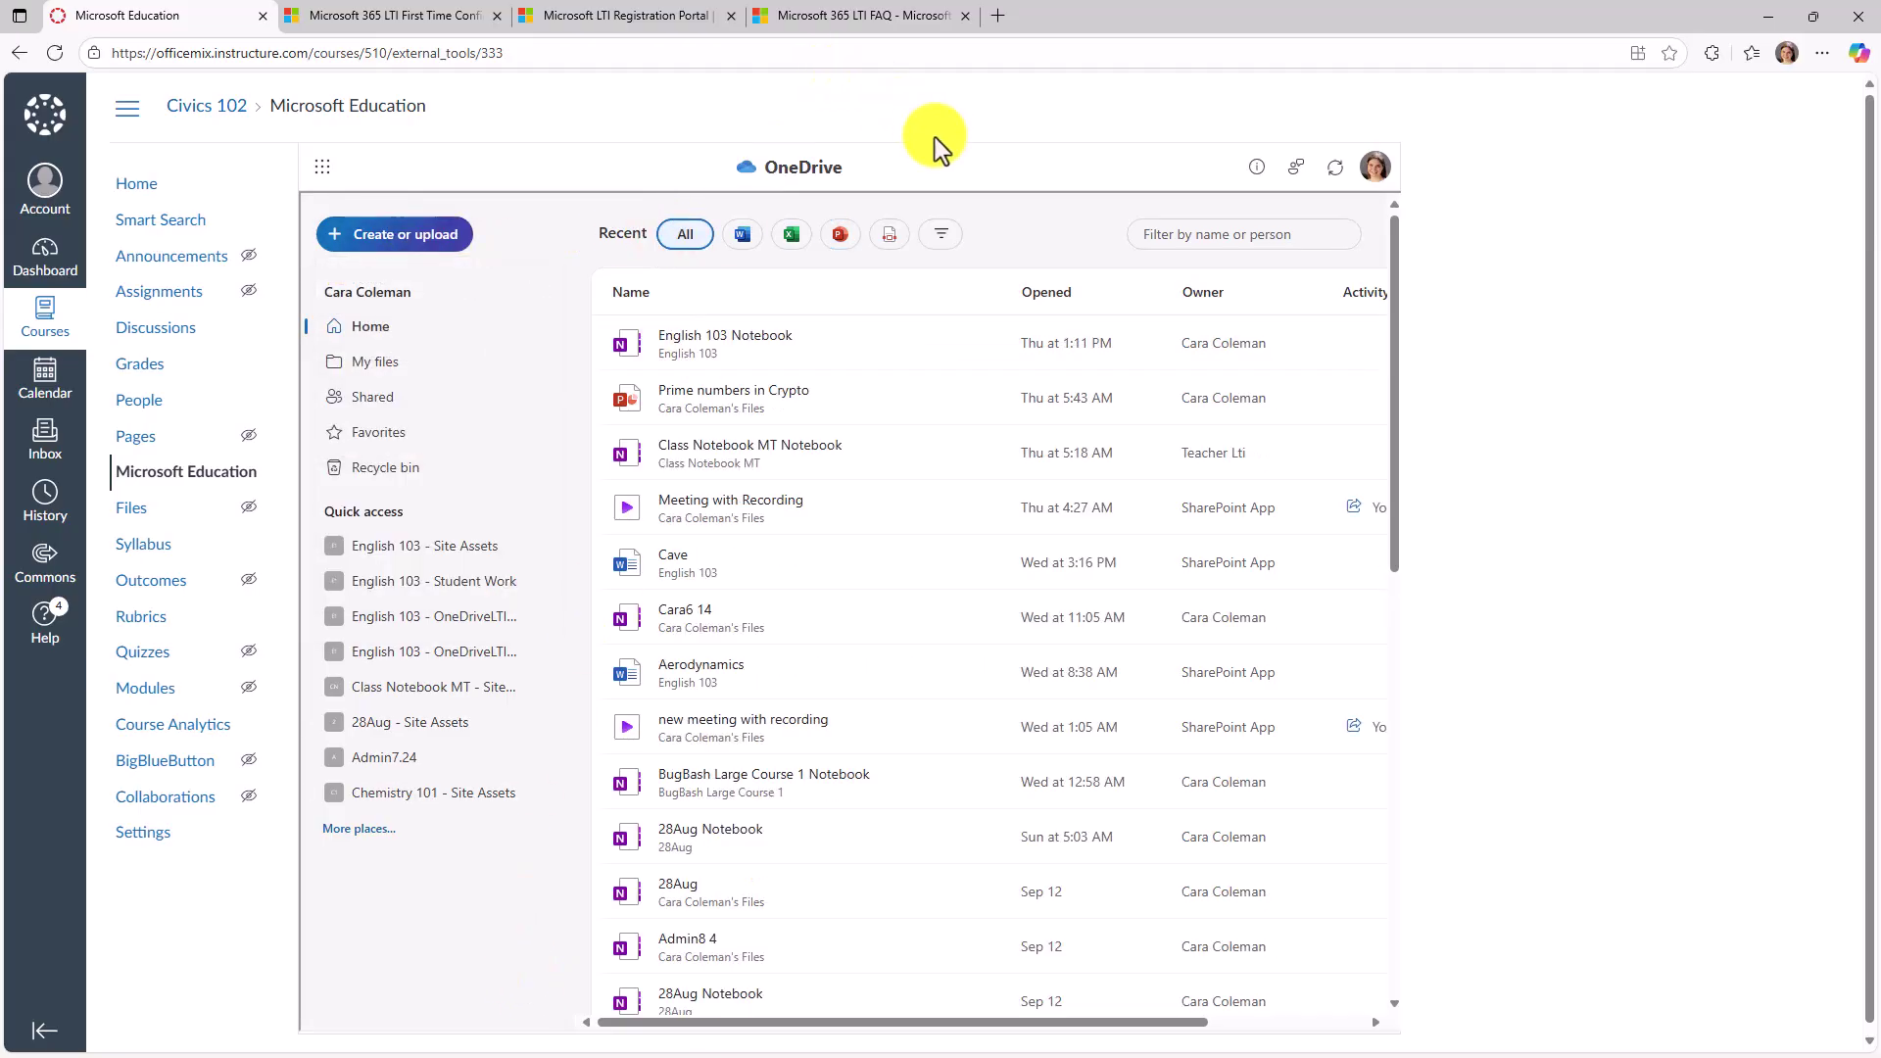
{"action": "left_click", "coordinate": [309, 179]}
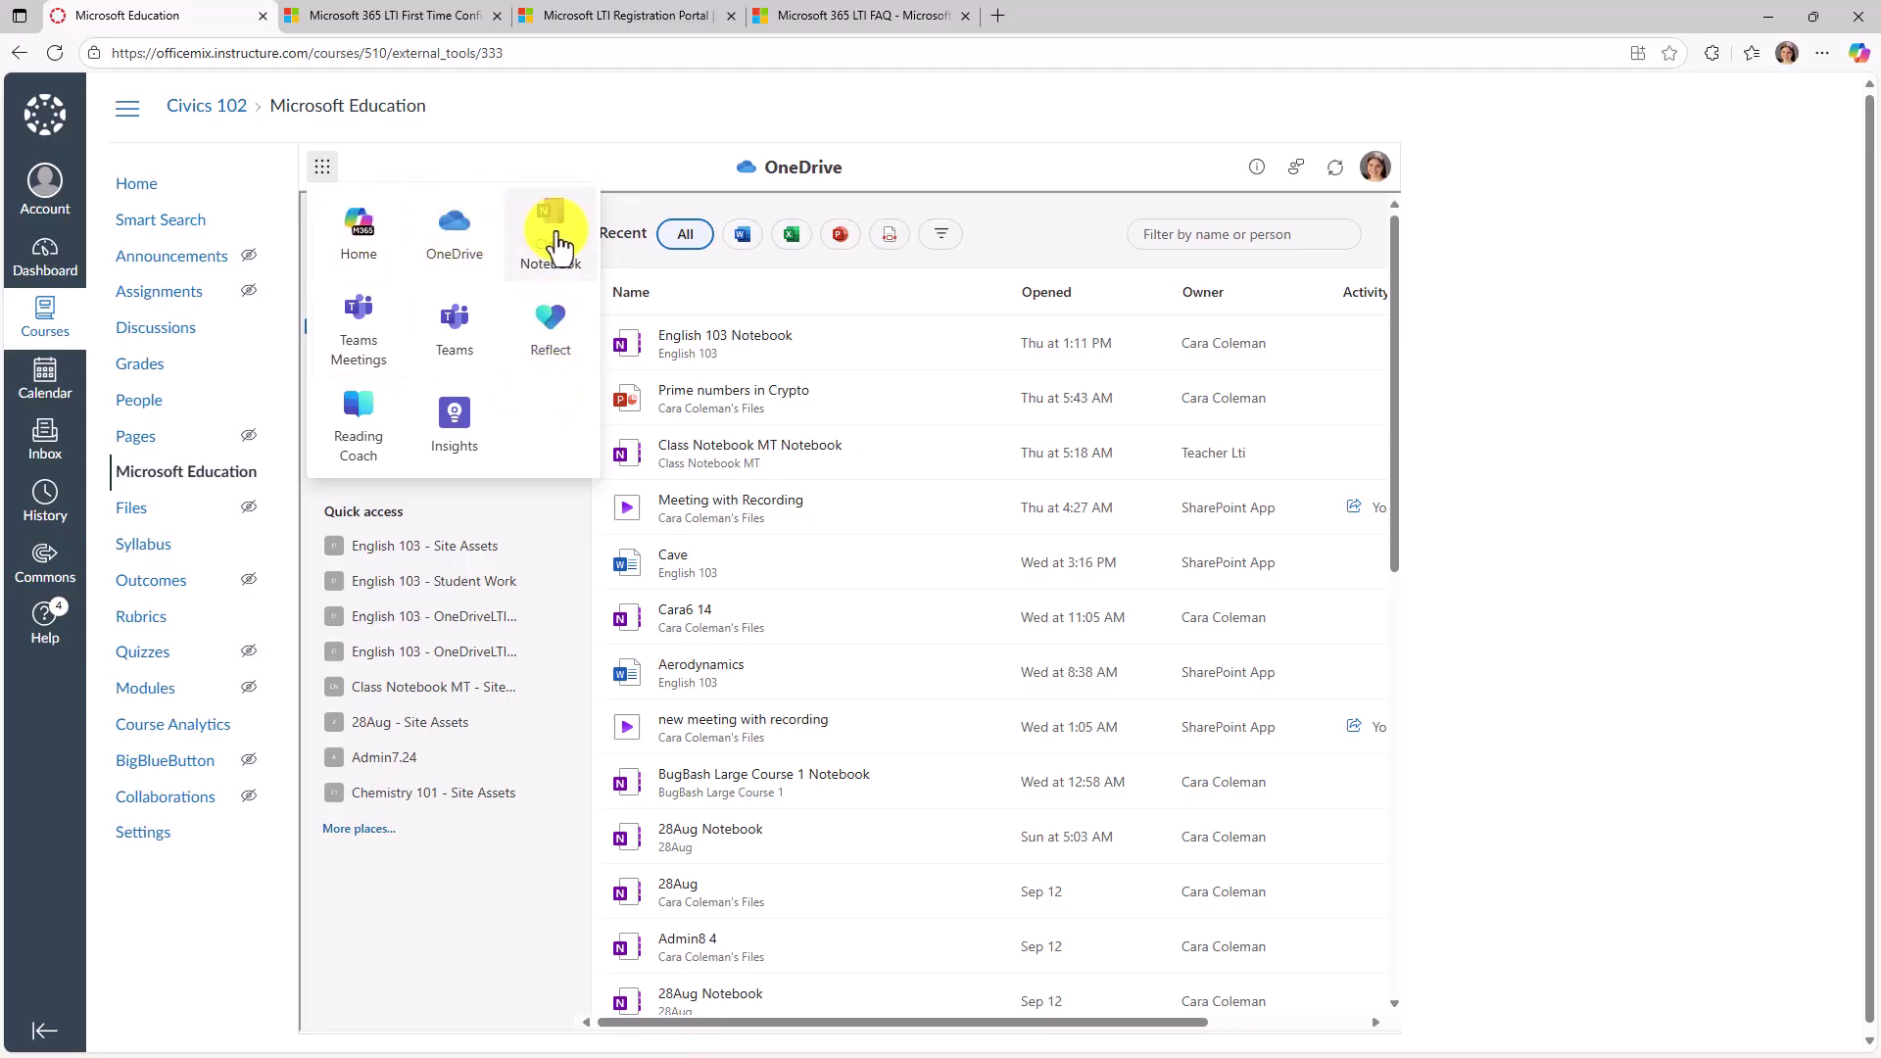
Set up the Civics 102 Notebook in Class Notebook with Handouts, Class Notes, Homework and Quizzes sections.
{"action": "left_click", "coordinate": [555, 240]}
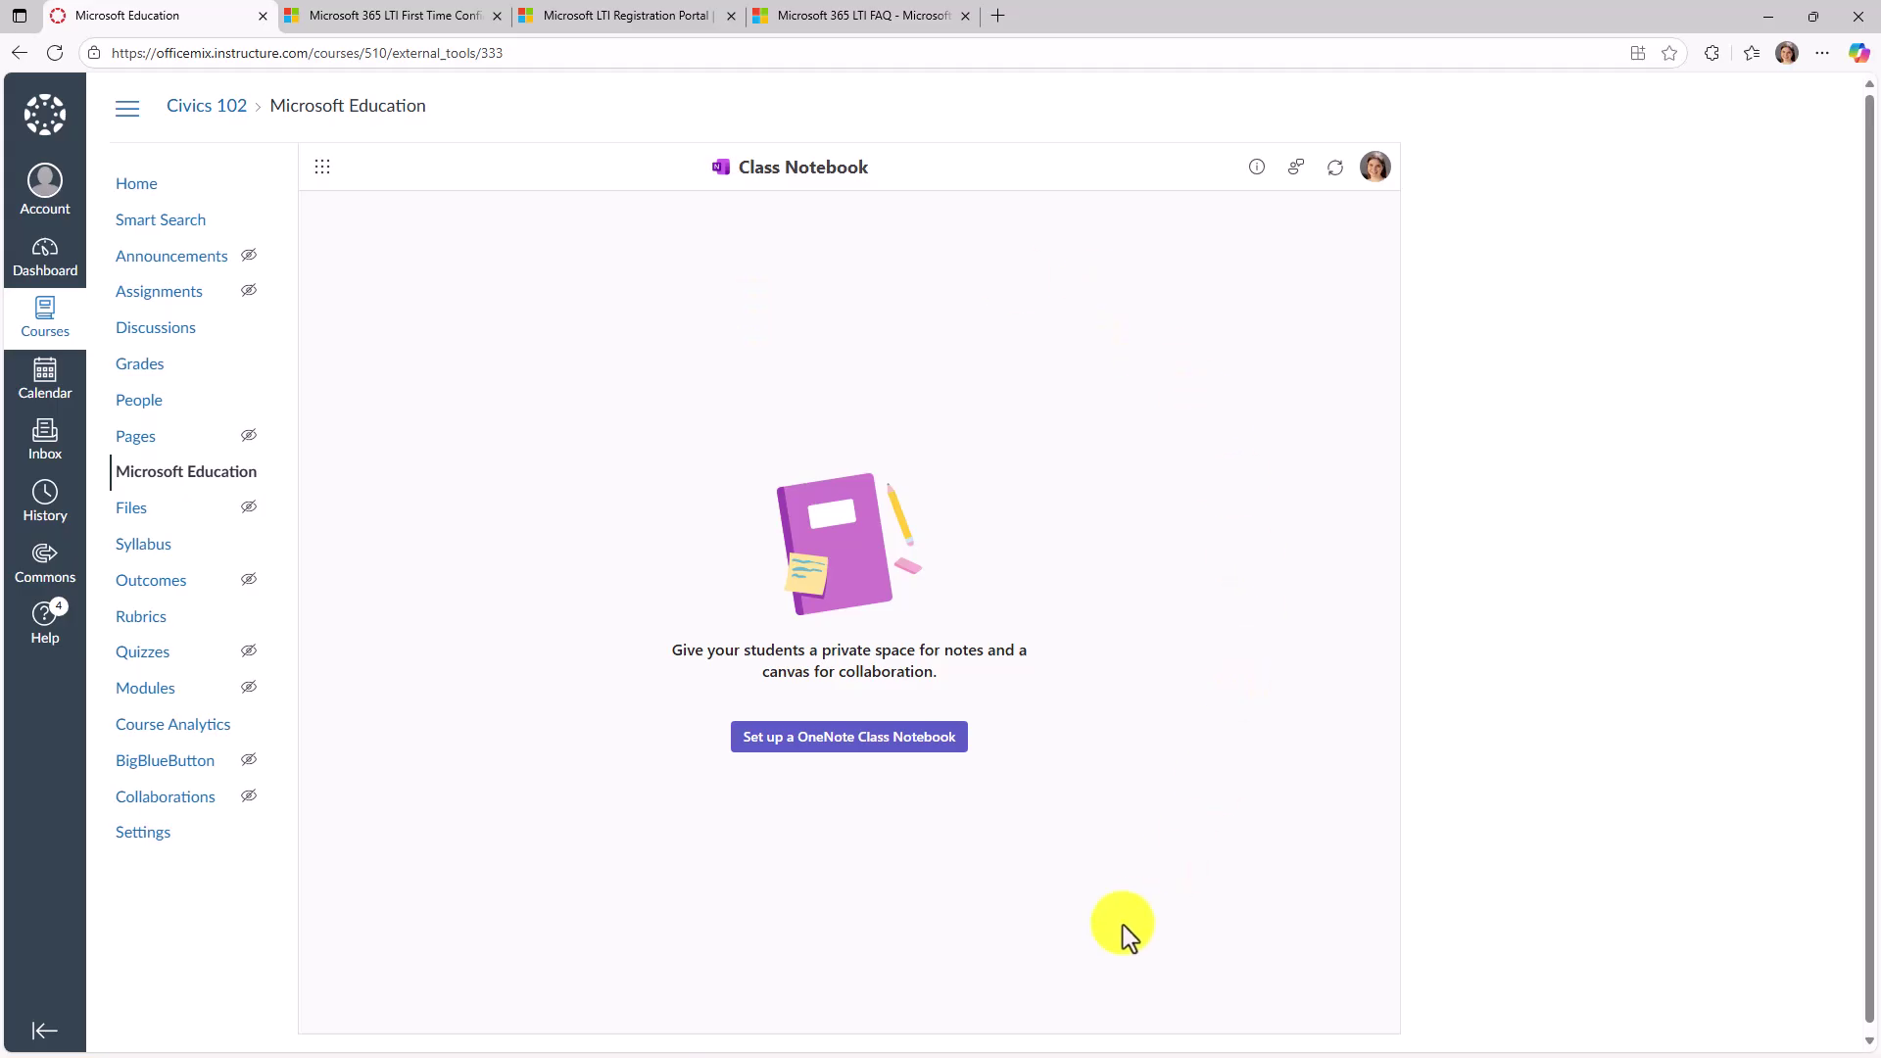
{"action": "left_click", "coordinate": [819, 747]}
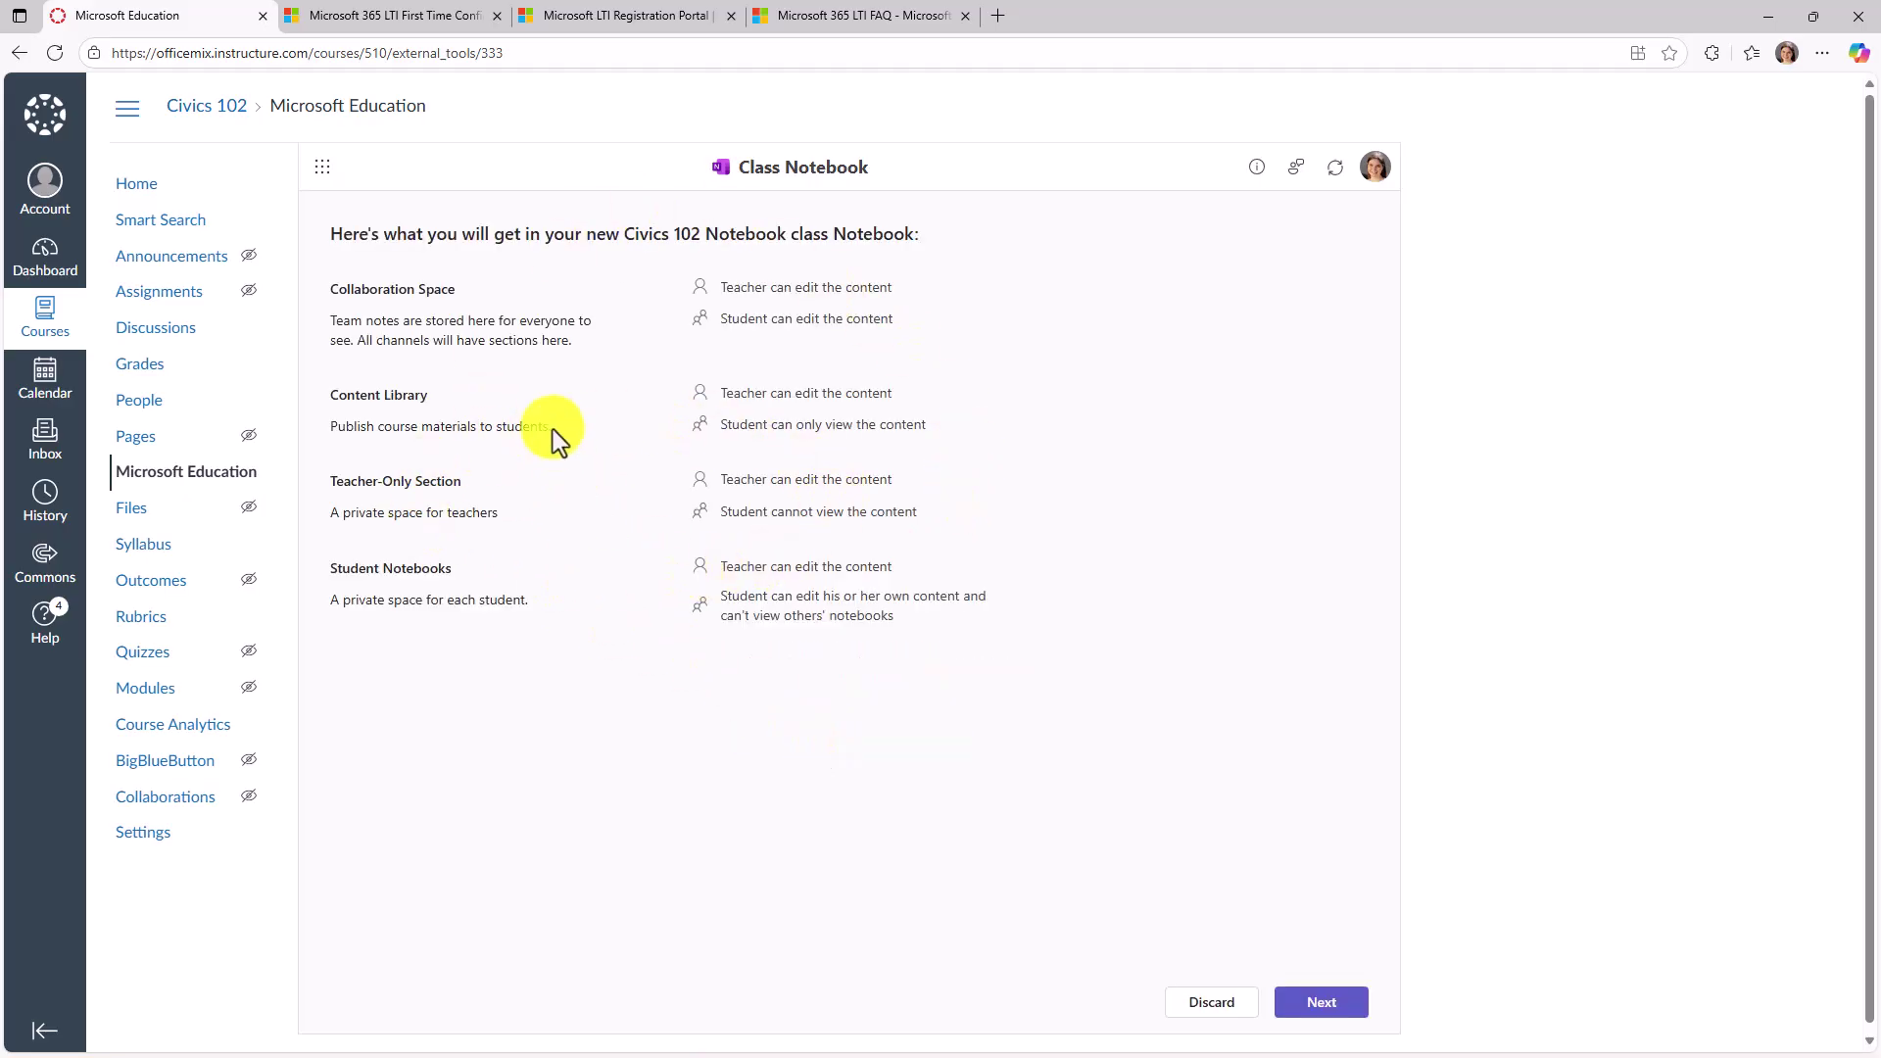
{"action": "left_click", "coordinate": [1325, 1003]}
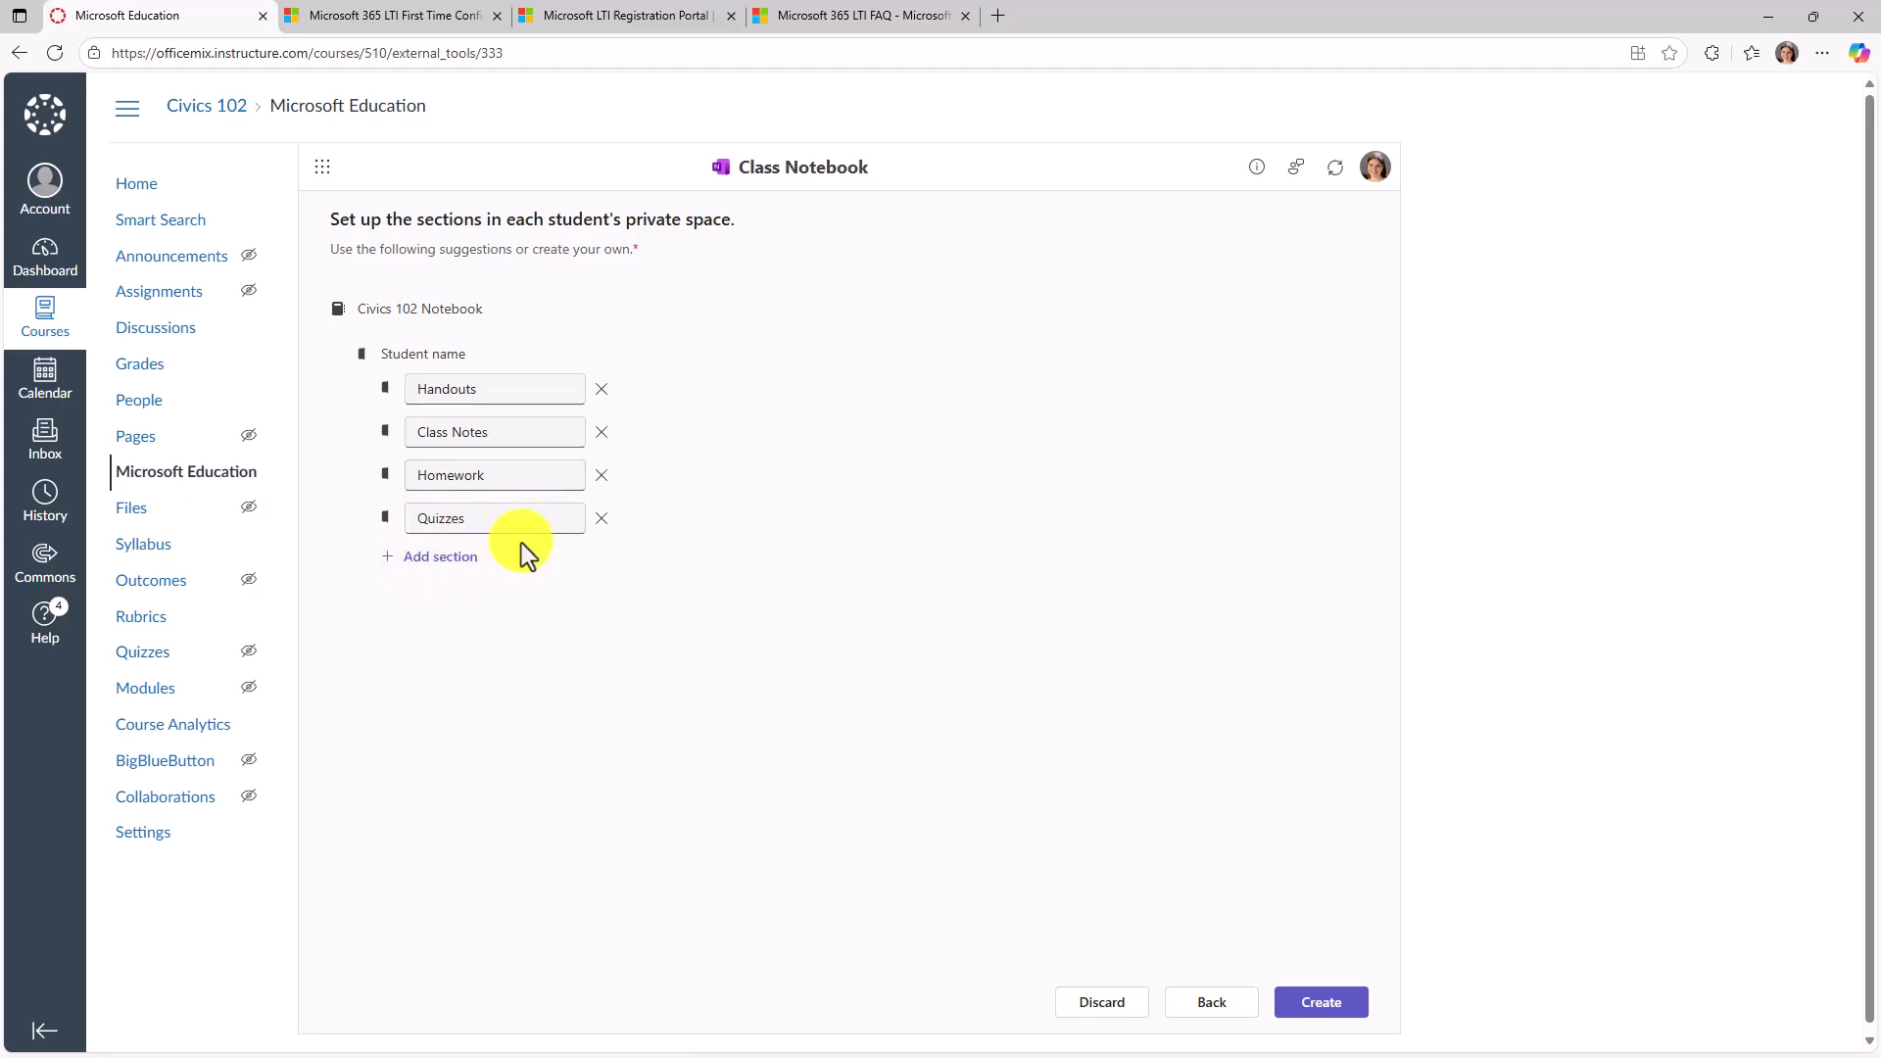
{"action": "left_click", "coordinate": [1323, 1004]}
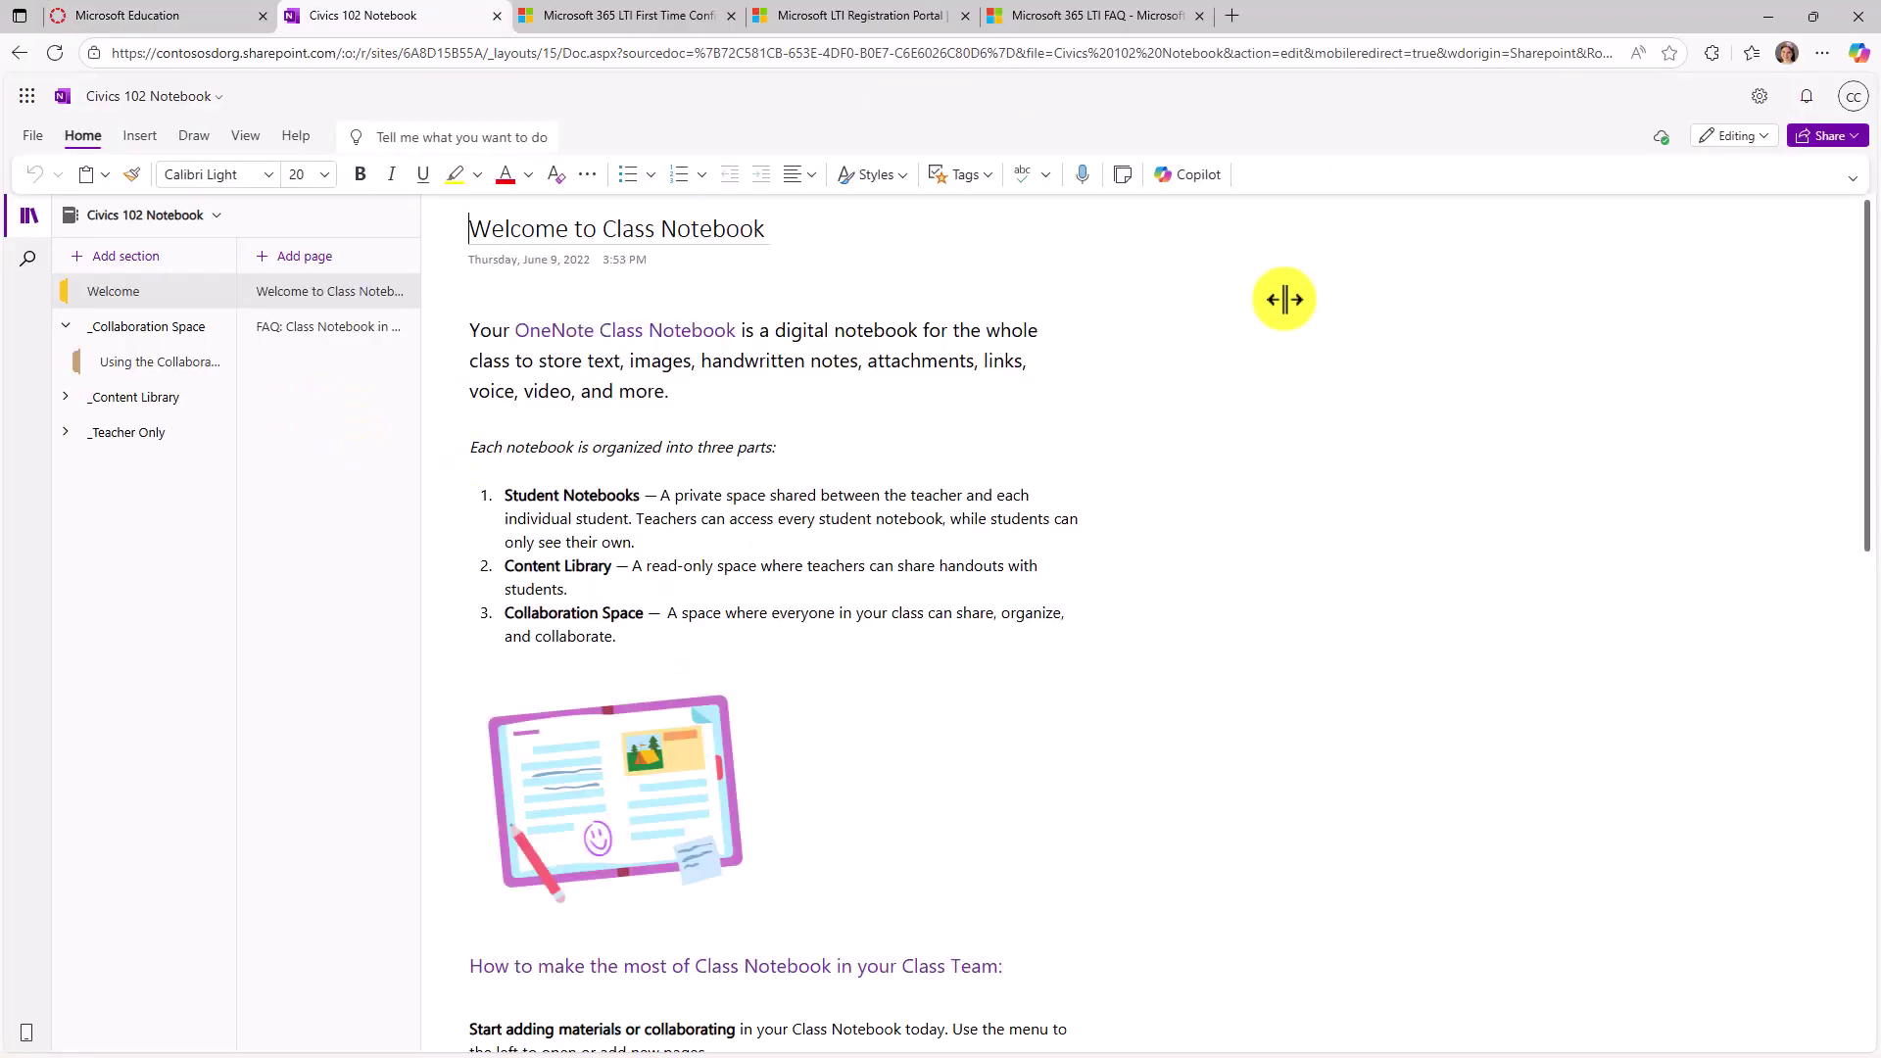
Close the Civics 102 Notebook in OneNote to return to the Class Notebook page.
{"action": "left_click", "coordinate": [497, 15]}
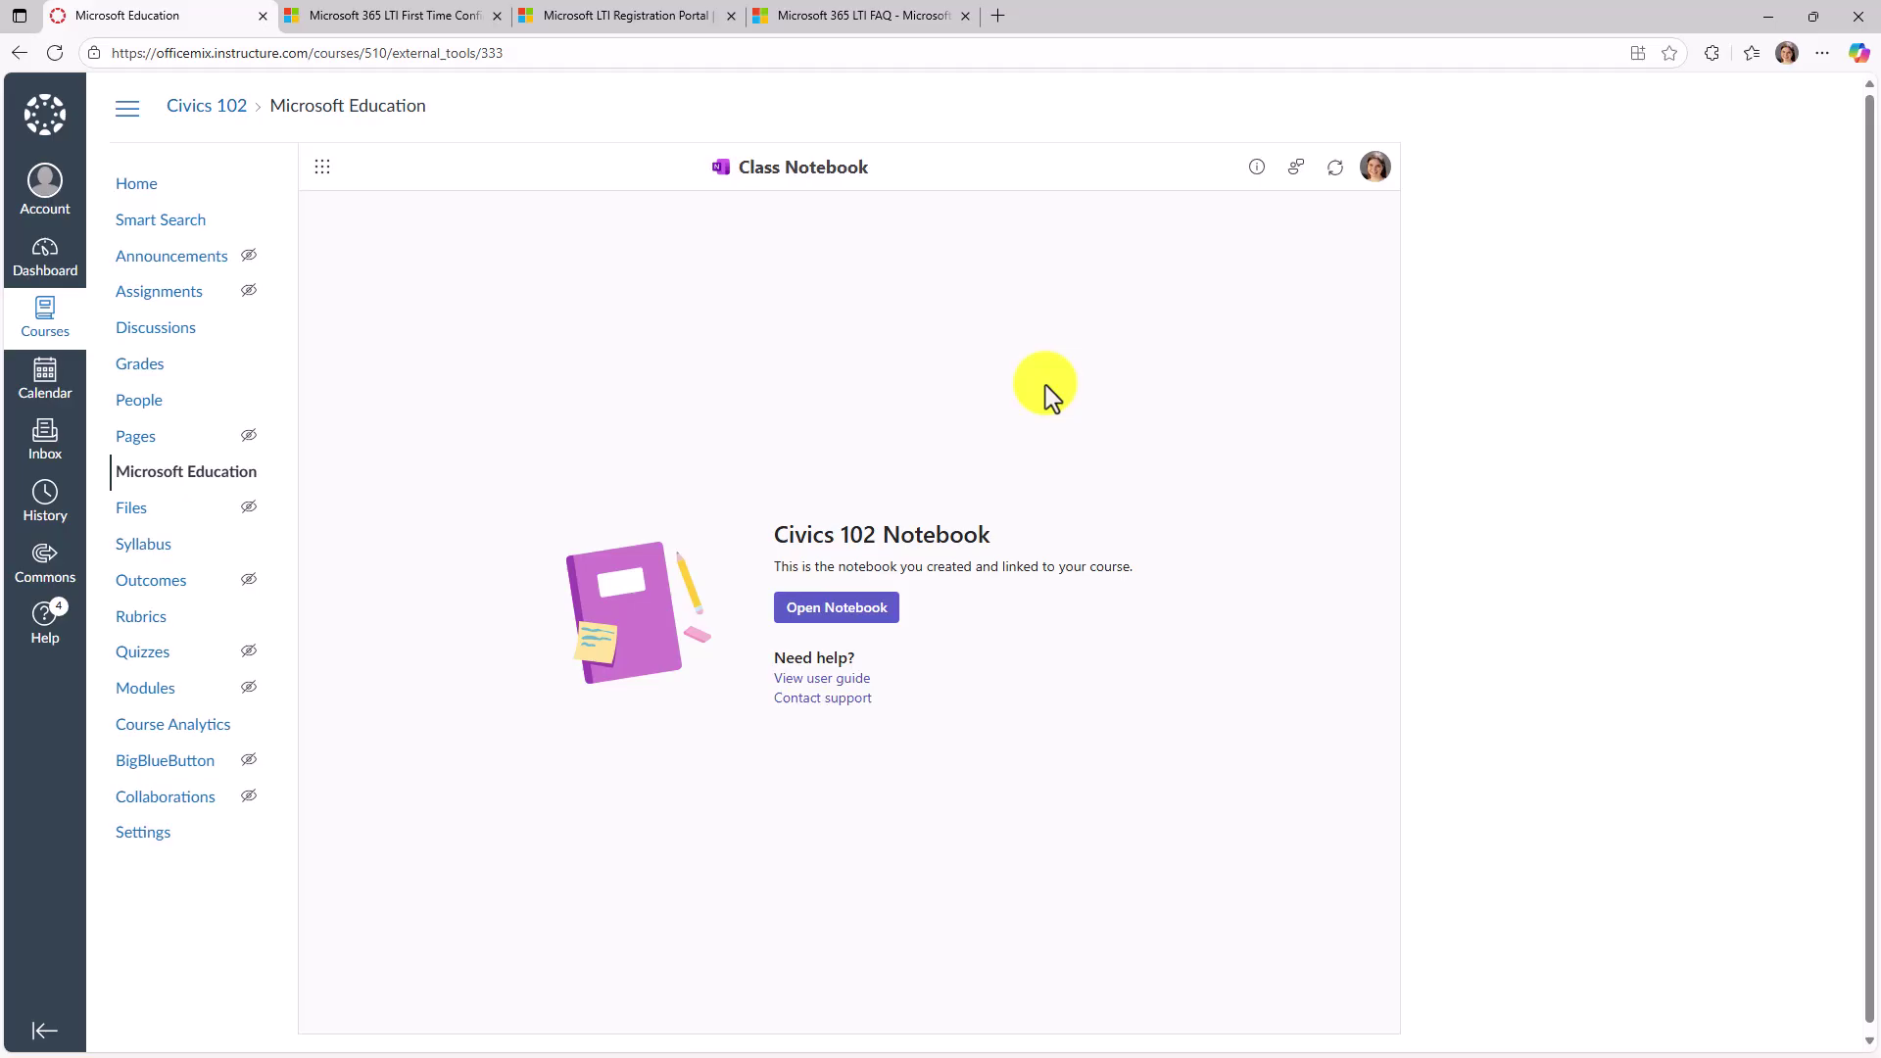
Return to Microsoft Education home via the apps list, then go to Civics 102 Assignments.
{"action": "left_click", "coordinate": [314, 176]}
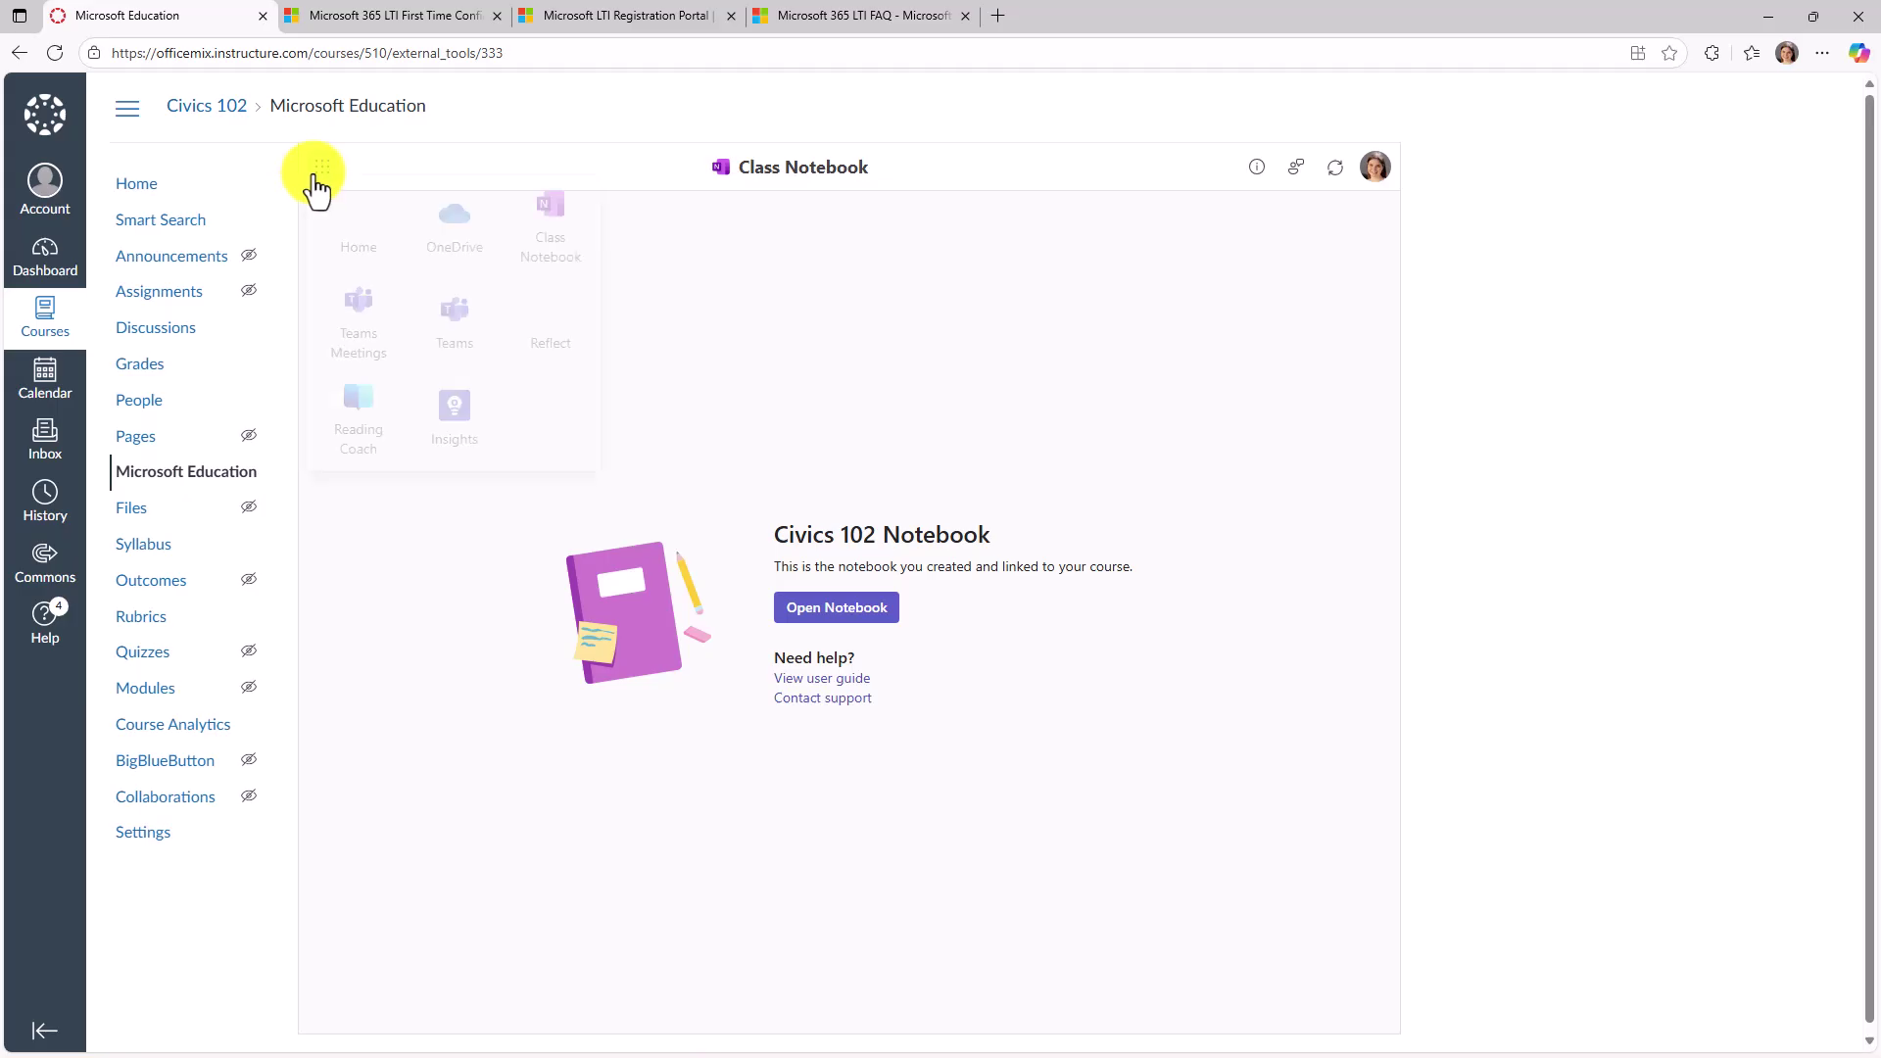
{"action": "left_click", "coordinate": [358, 234]}
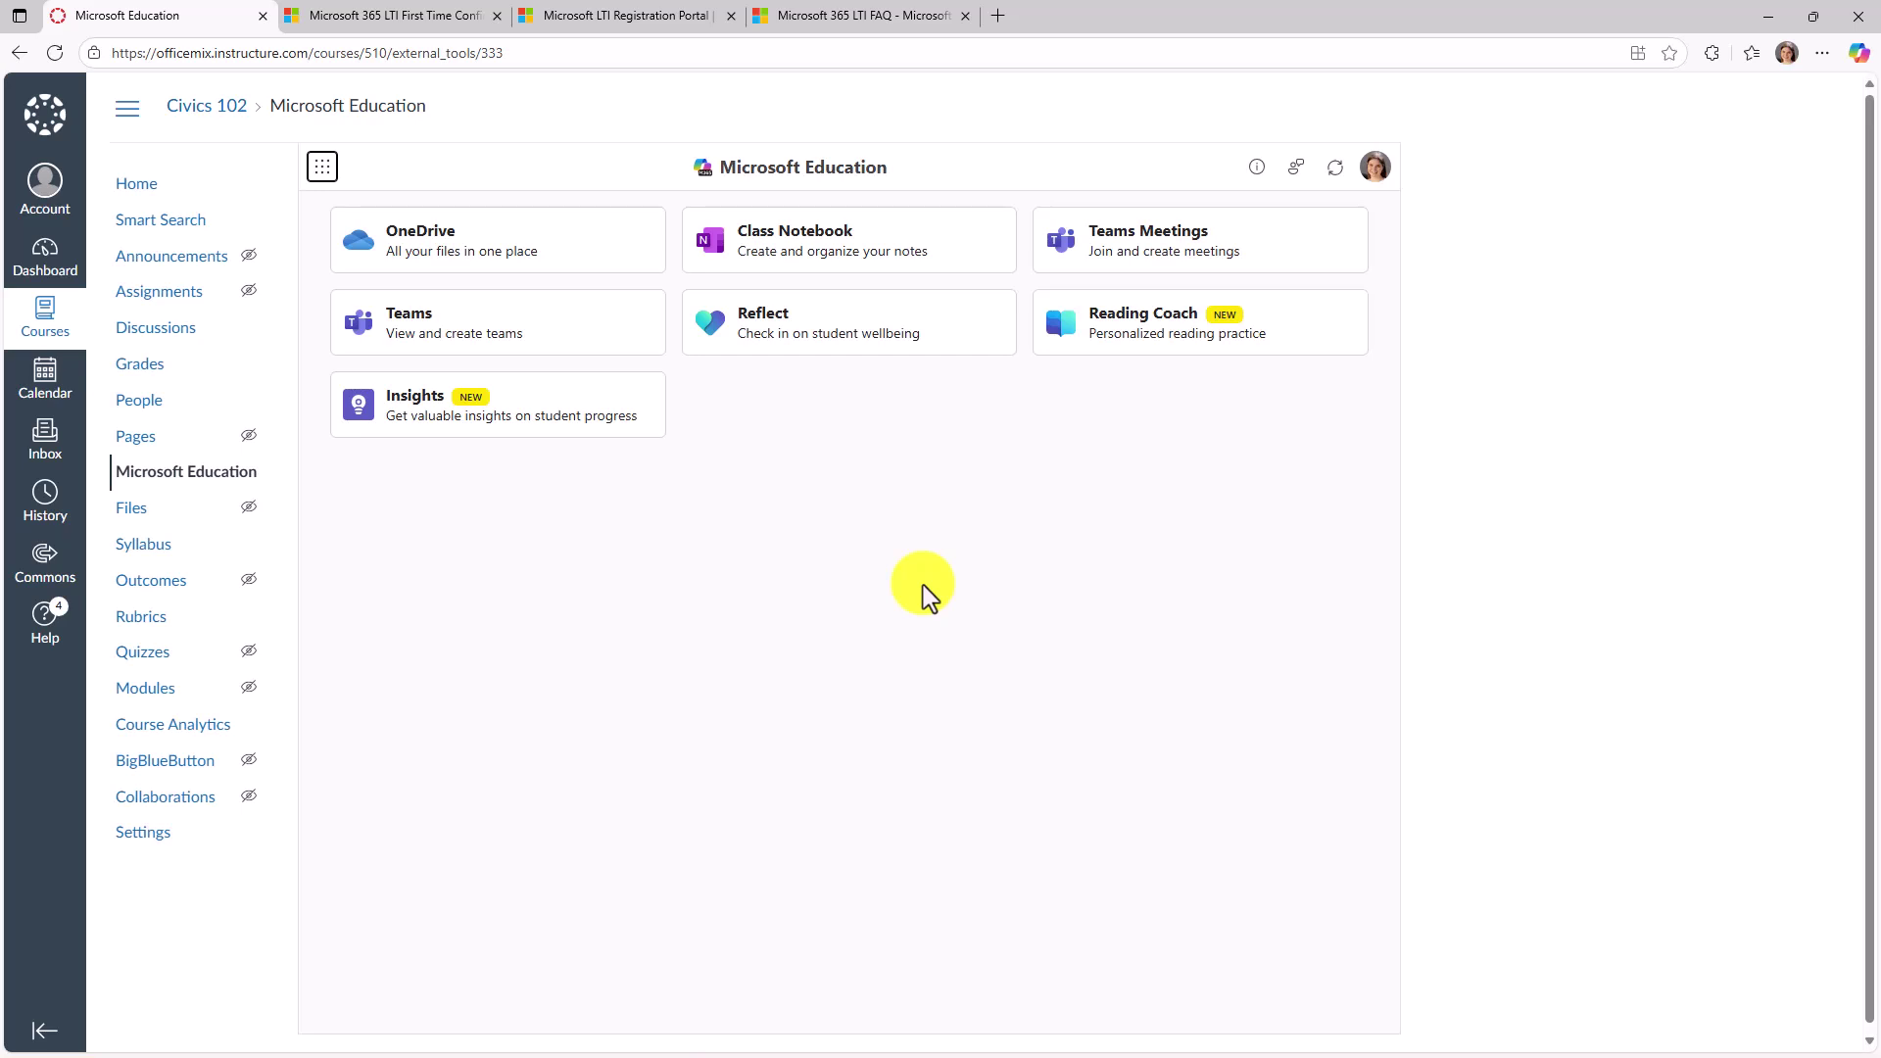
{"action": "left_click", "coordinate": [160, 291]}
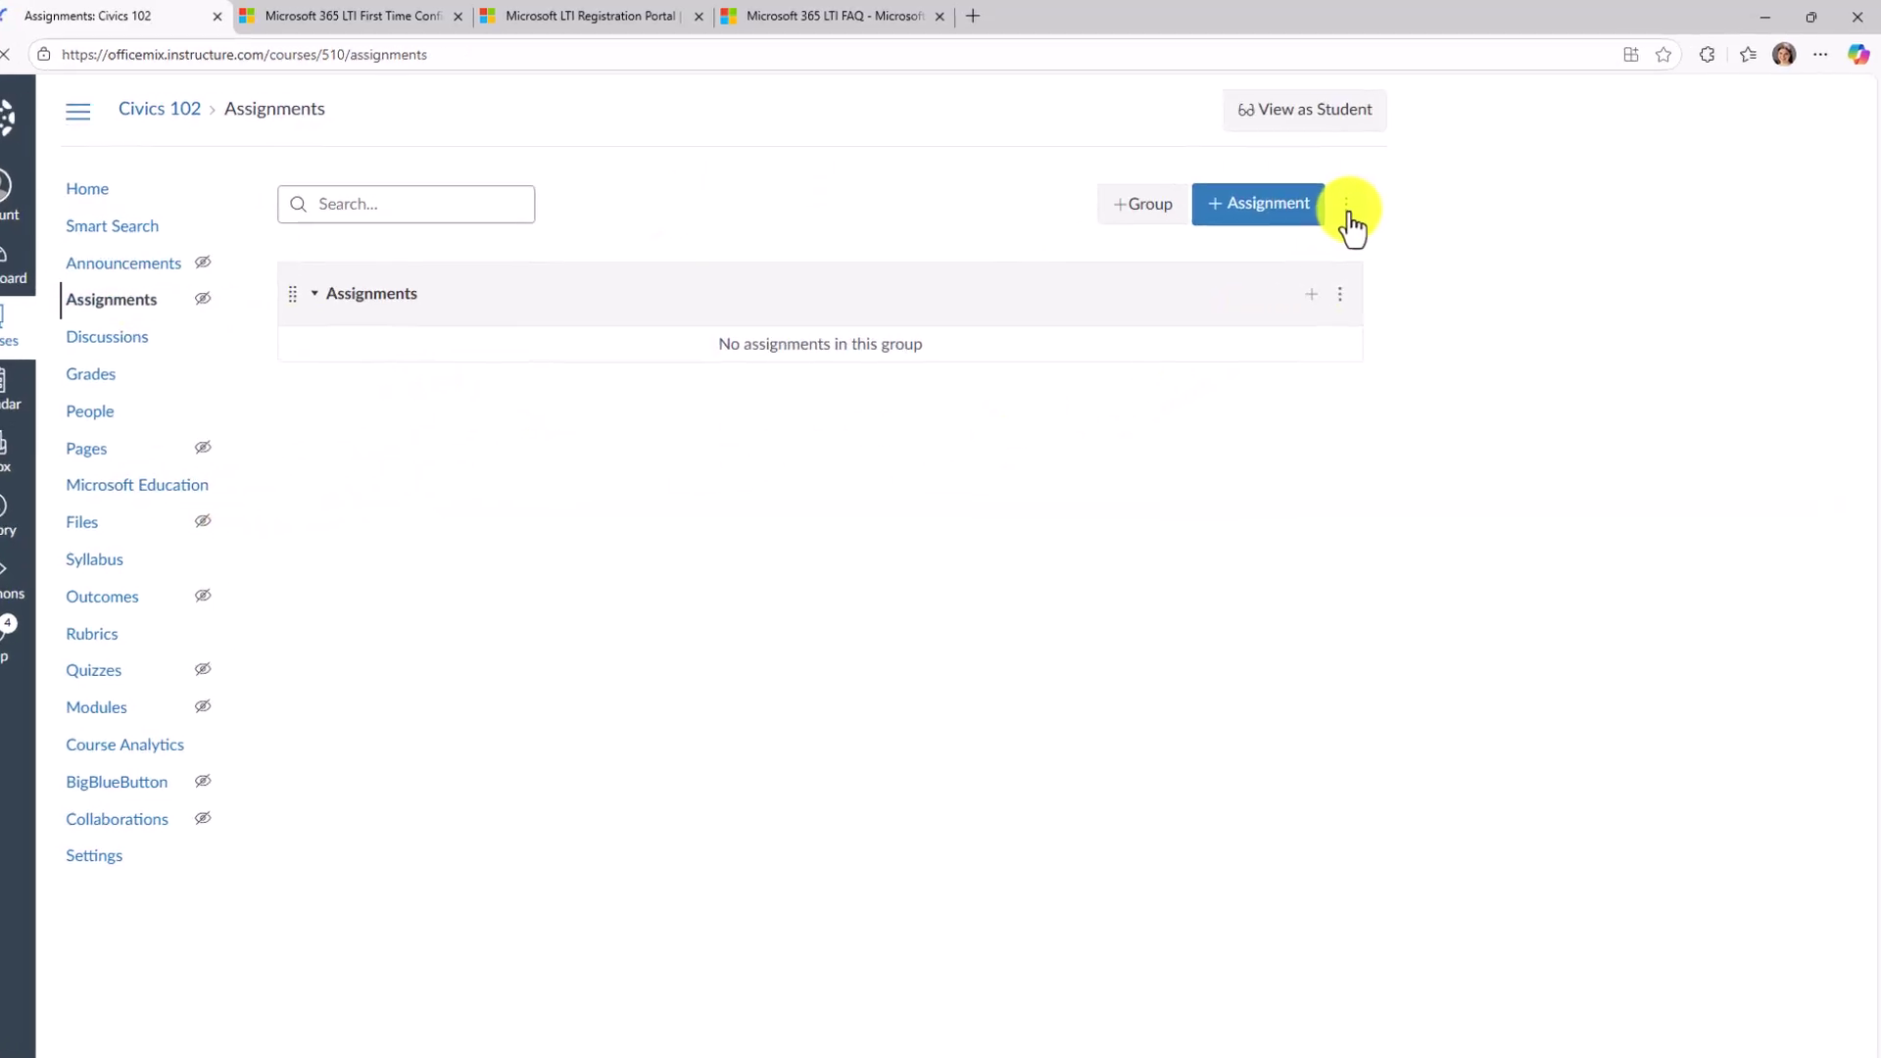
Choose Microsoft Education from the more-options menu beside + Assignment.
{"action": "left_click", "coordinate": [1348, 209]}
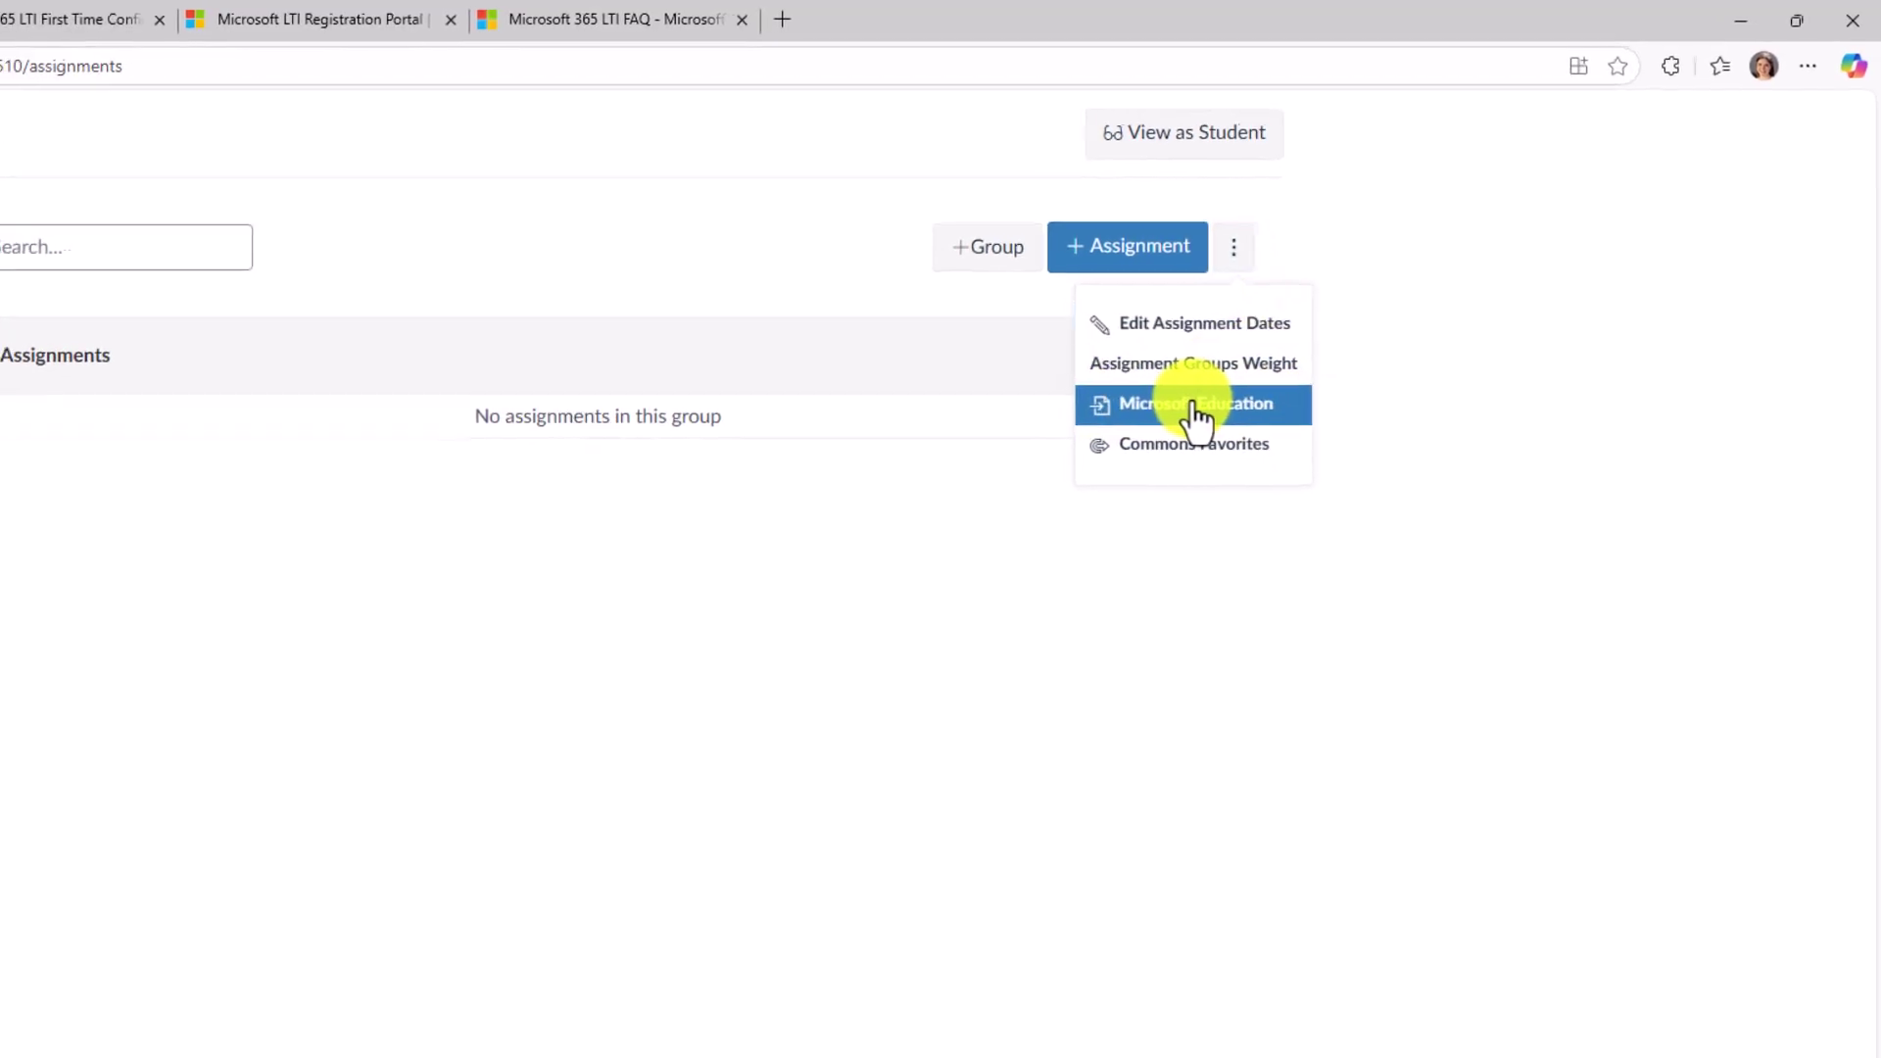
{"action": "left_click", "coordinate": [1187, 414]}
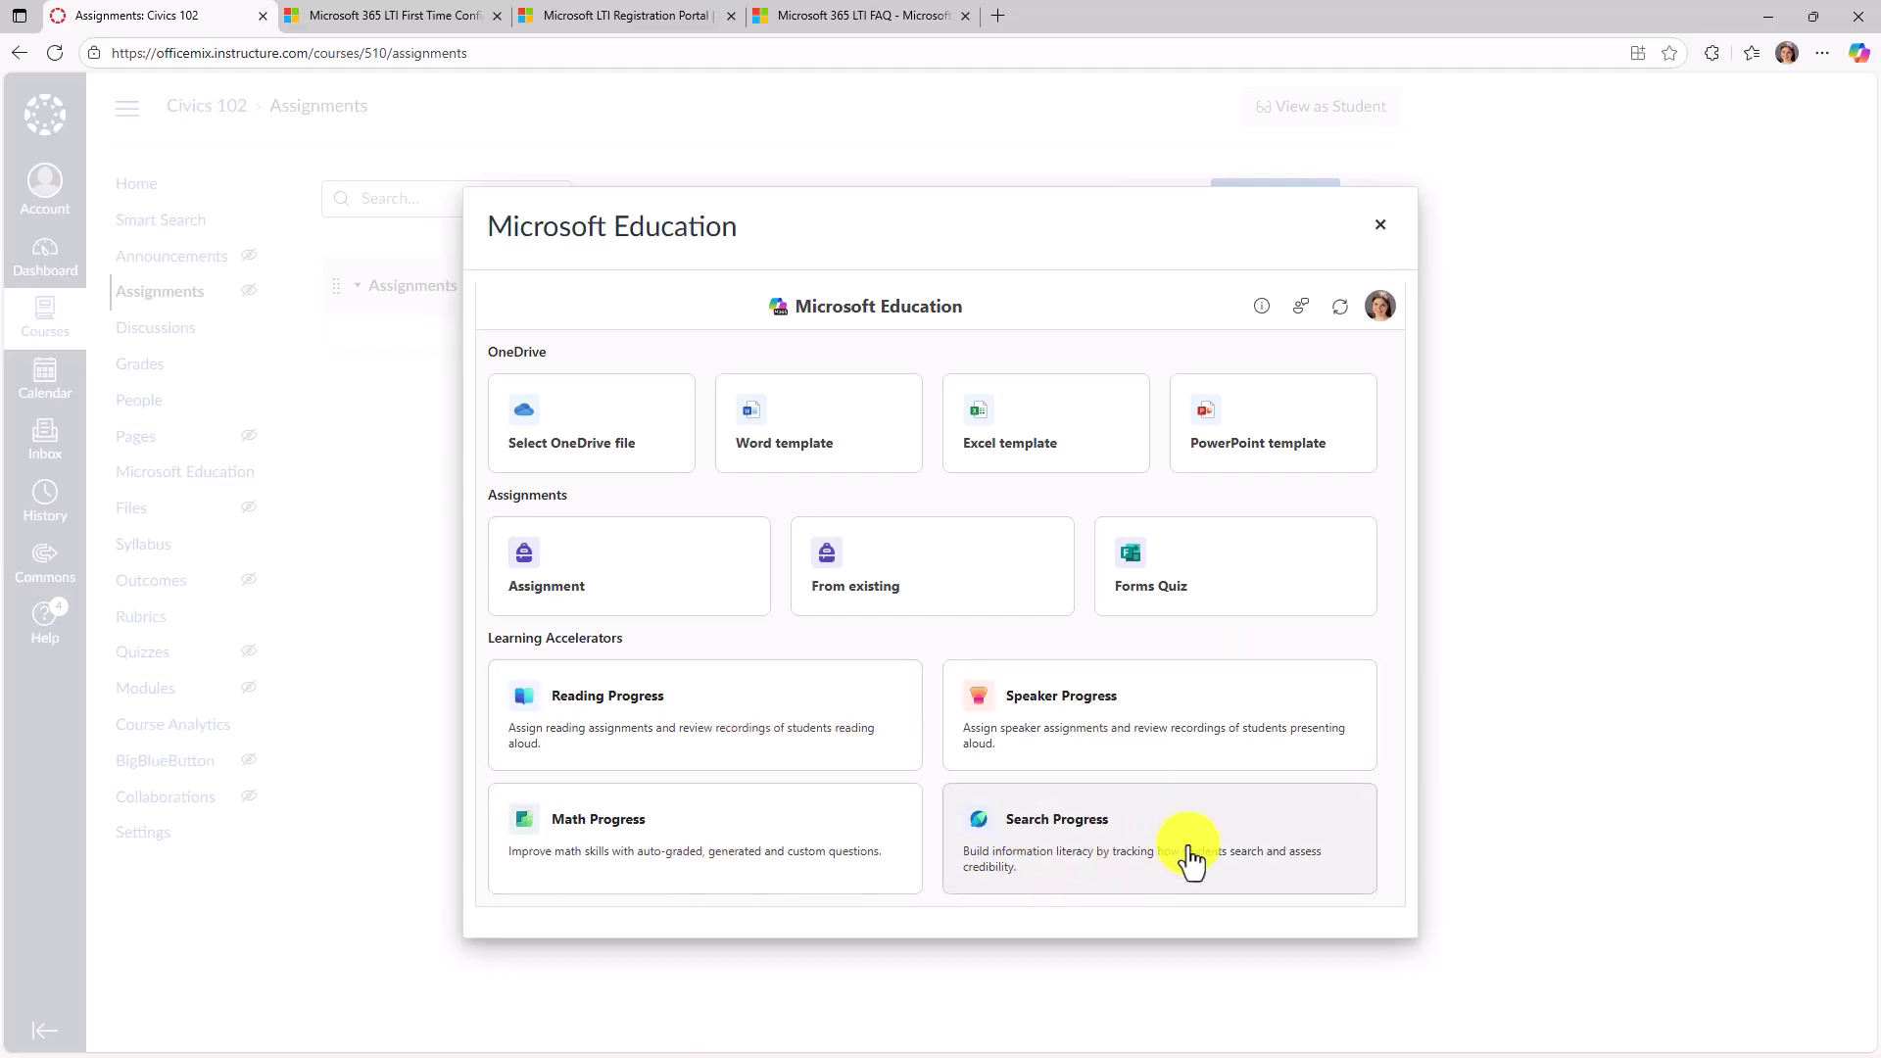
Create a Reading Progress assignment using the AI-generated age-10 'Diane Arbus' passage and review its settings.
{"action": "left_click", "coordinate": [692, 728]}
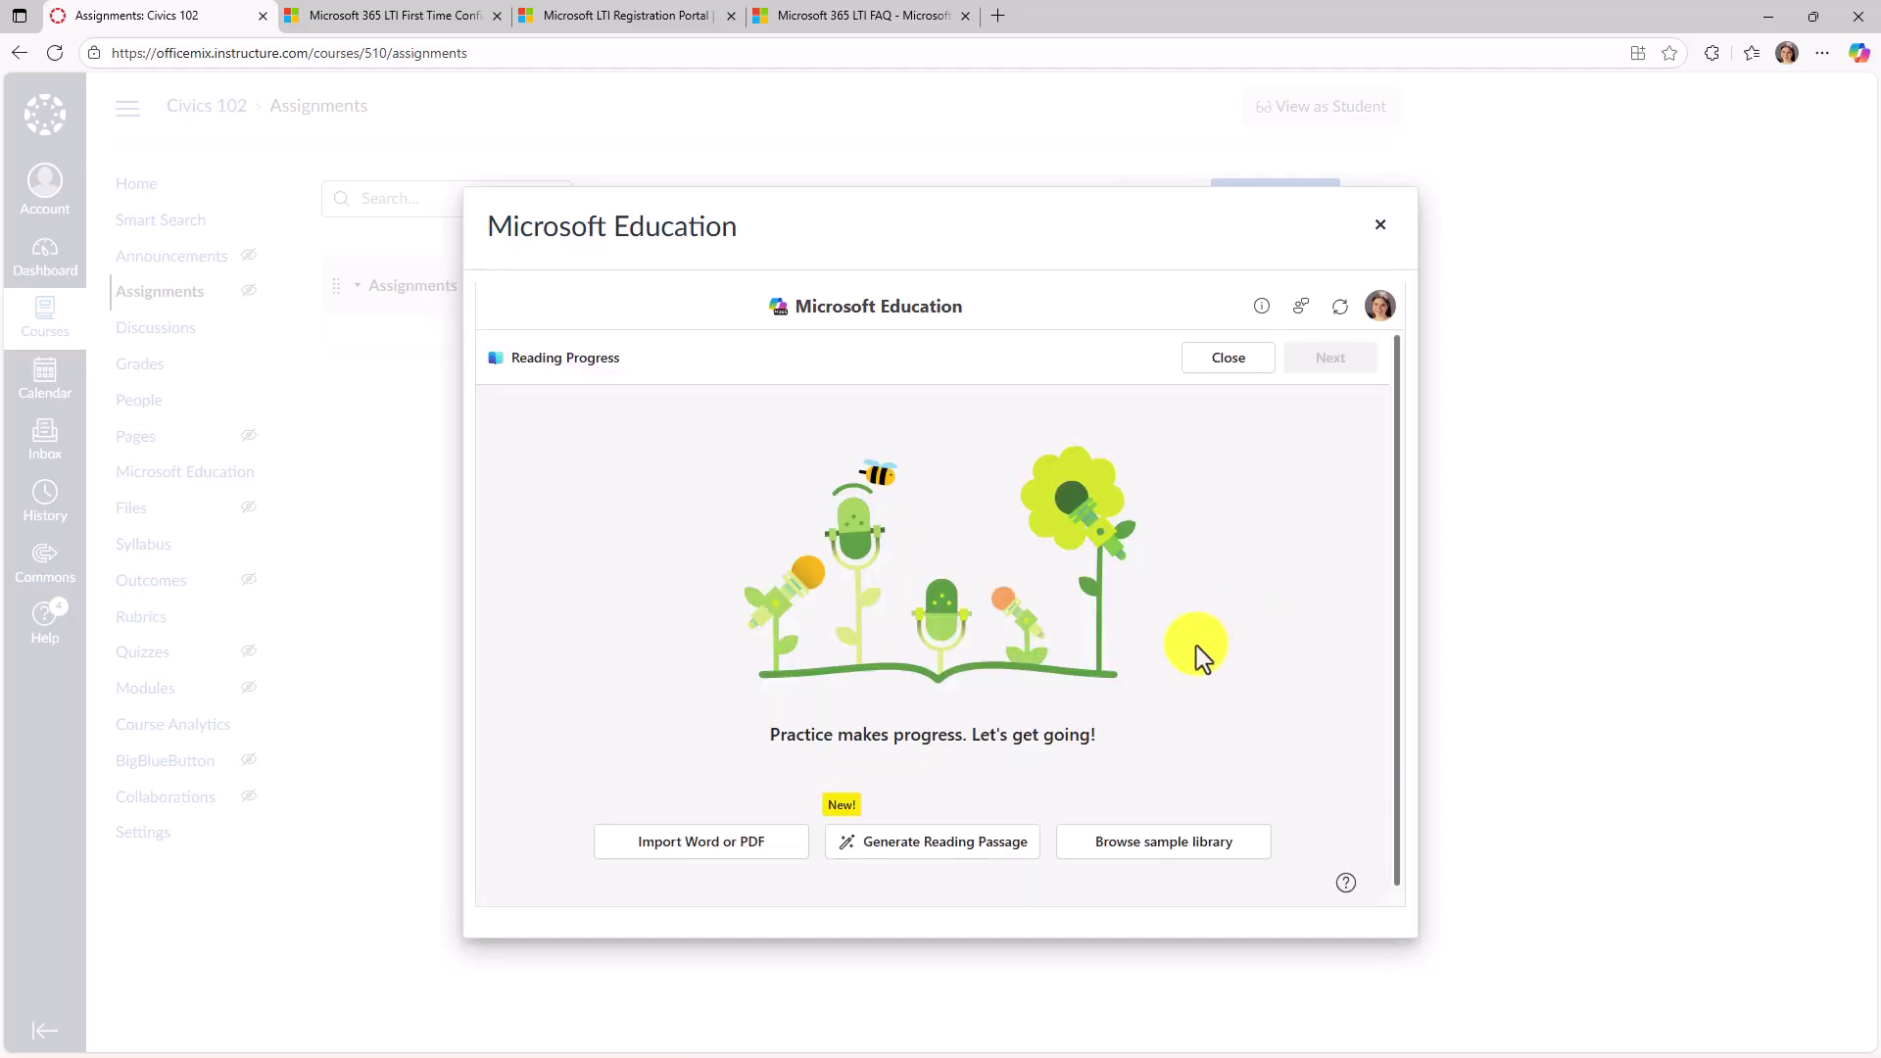
{"action": "left_click", "coordinate": [917, 849]}
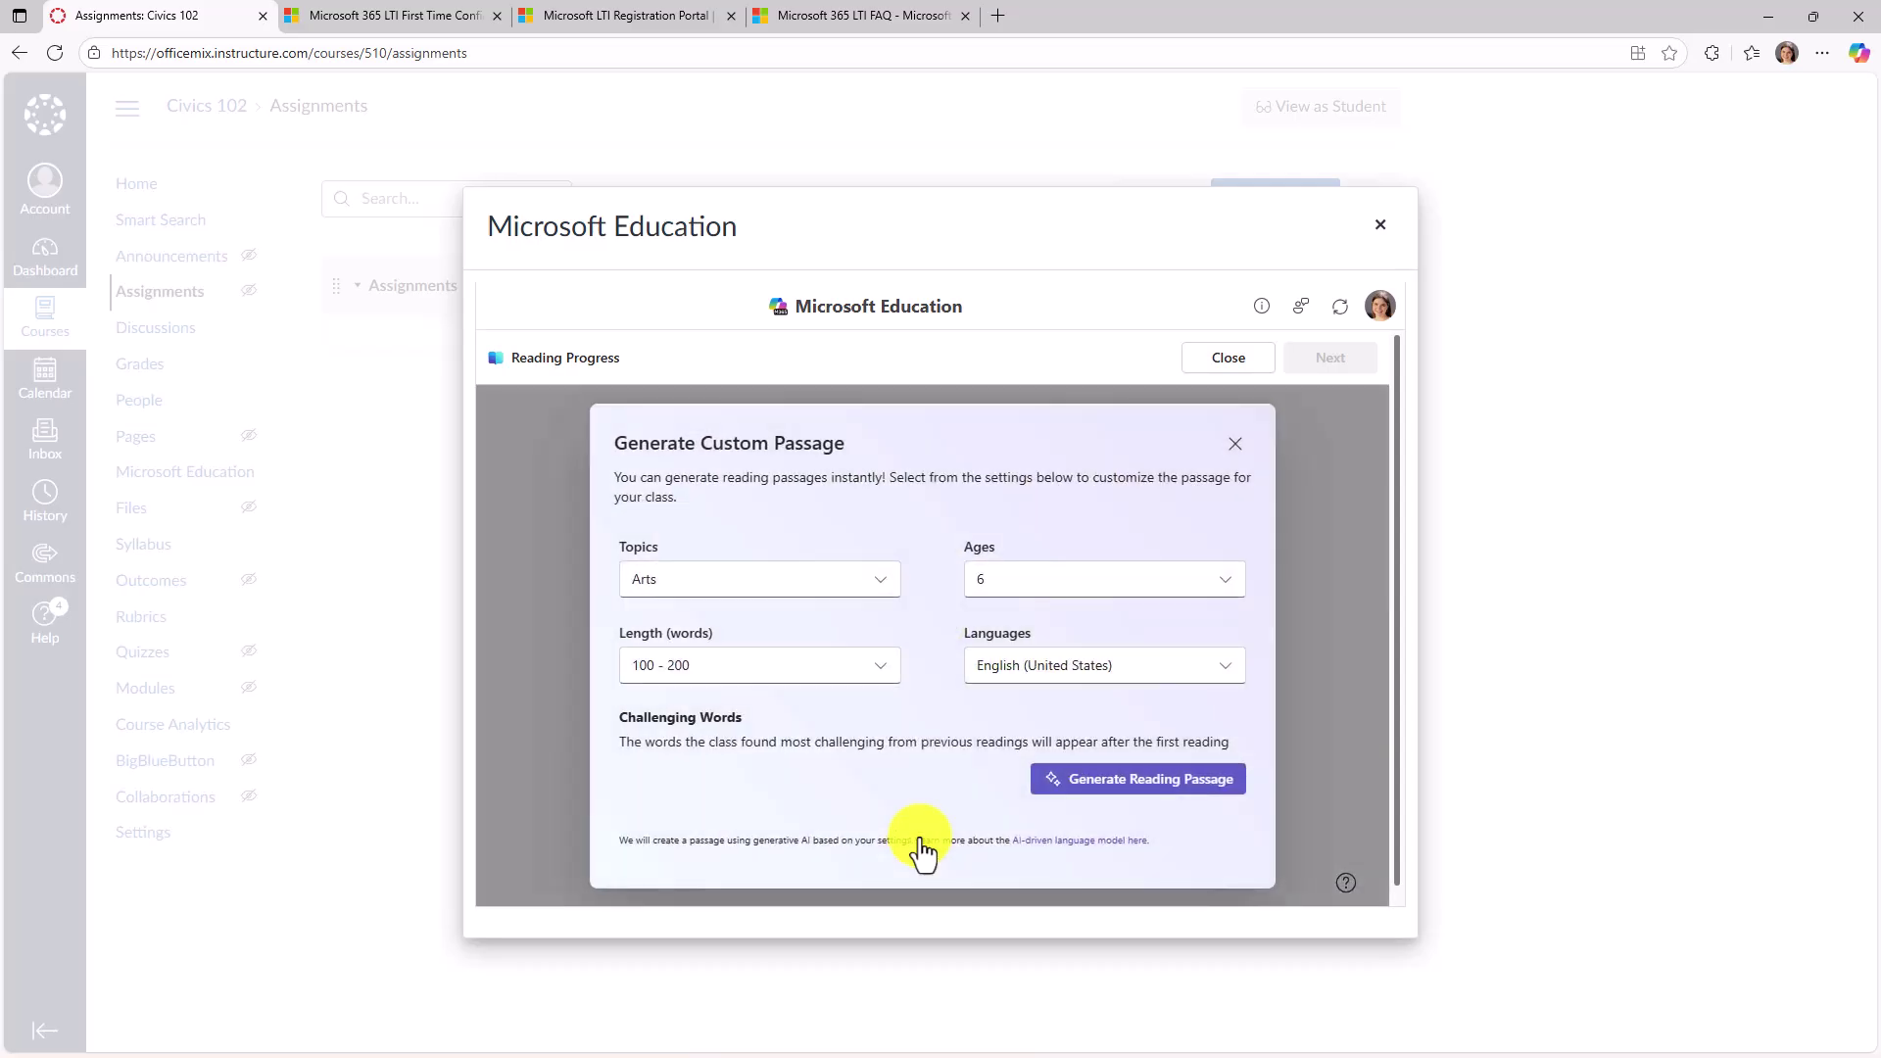
{"action": "left_click", "coordinate": [1034, 586]}
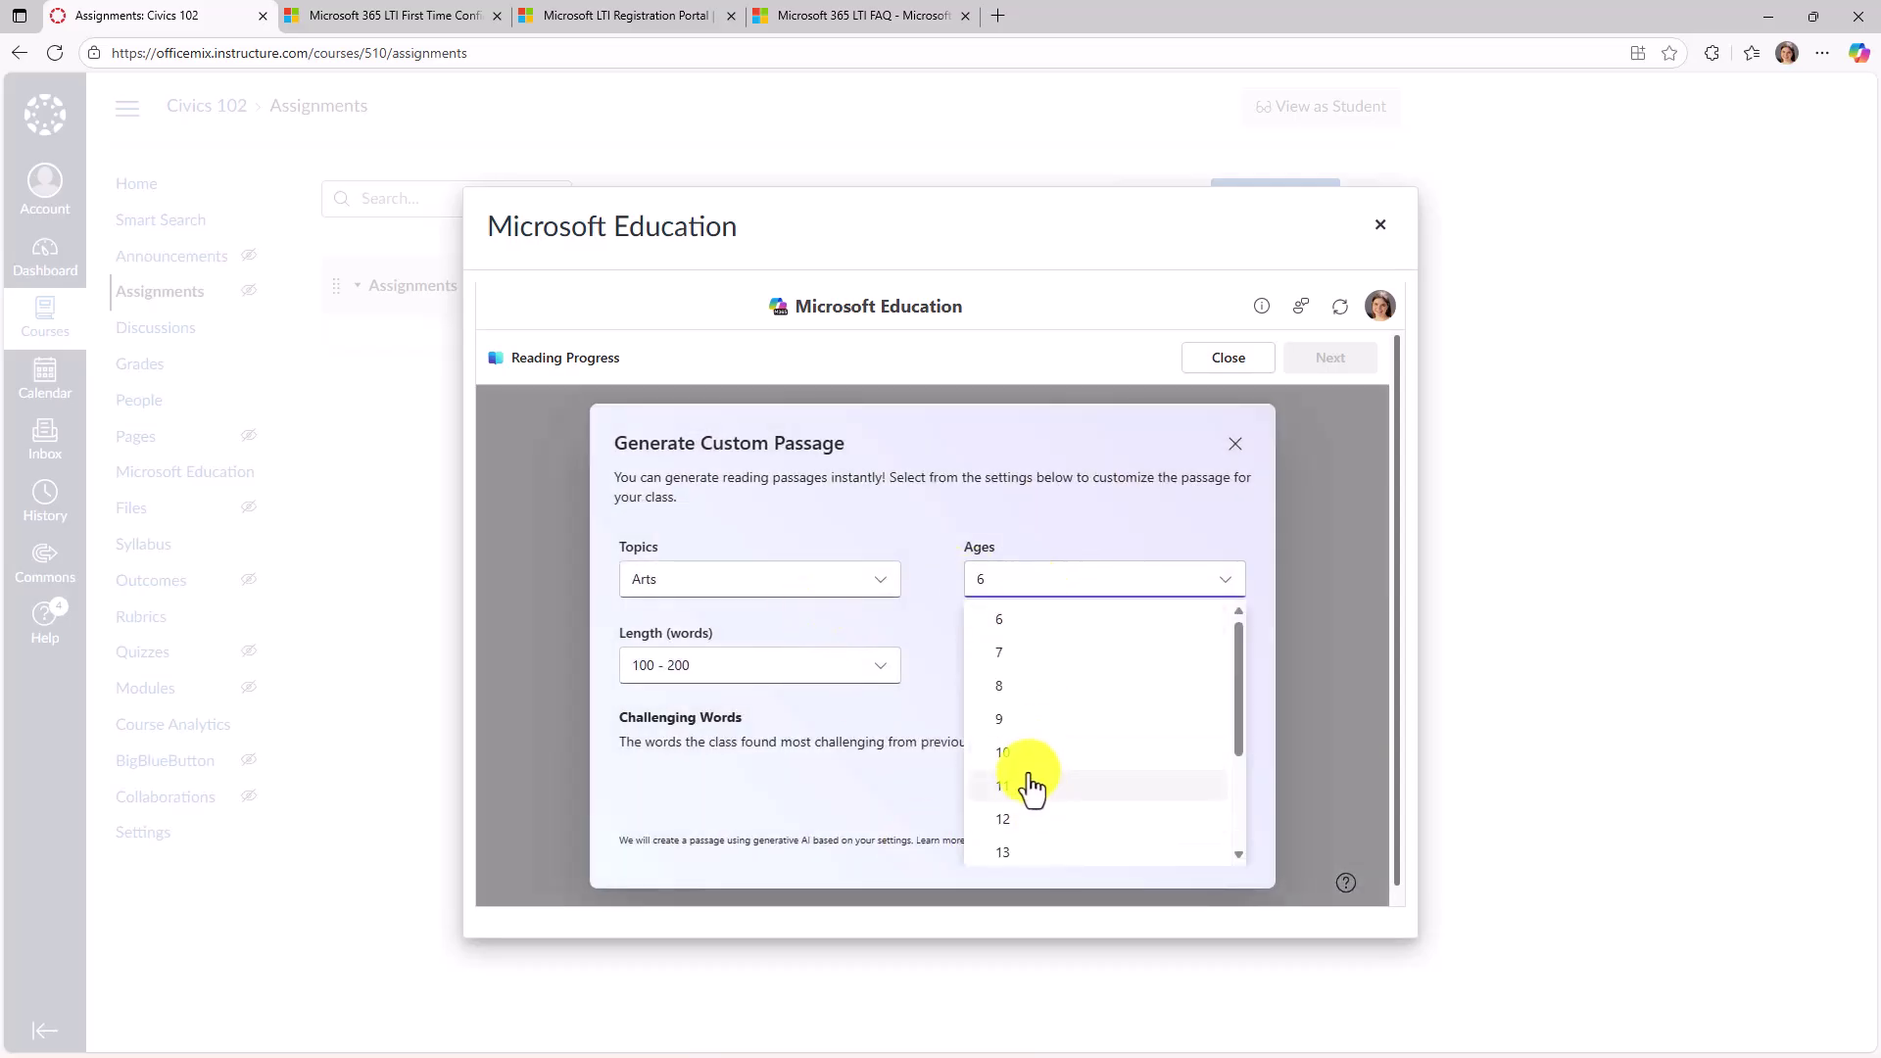
{"action": "left_click", "coordinate": [1013, 754]}
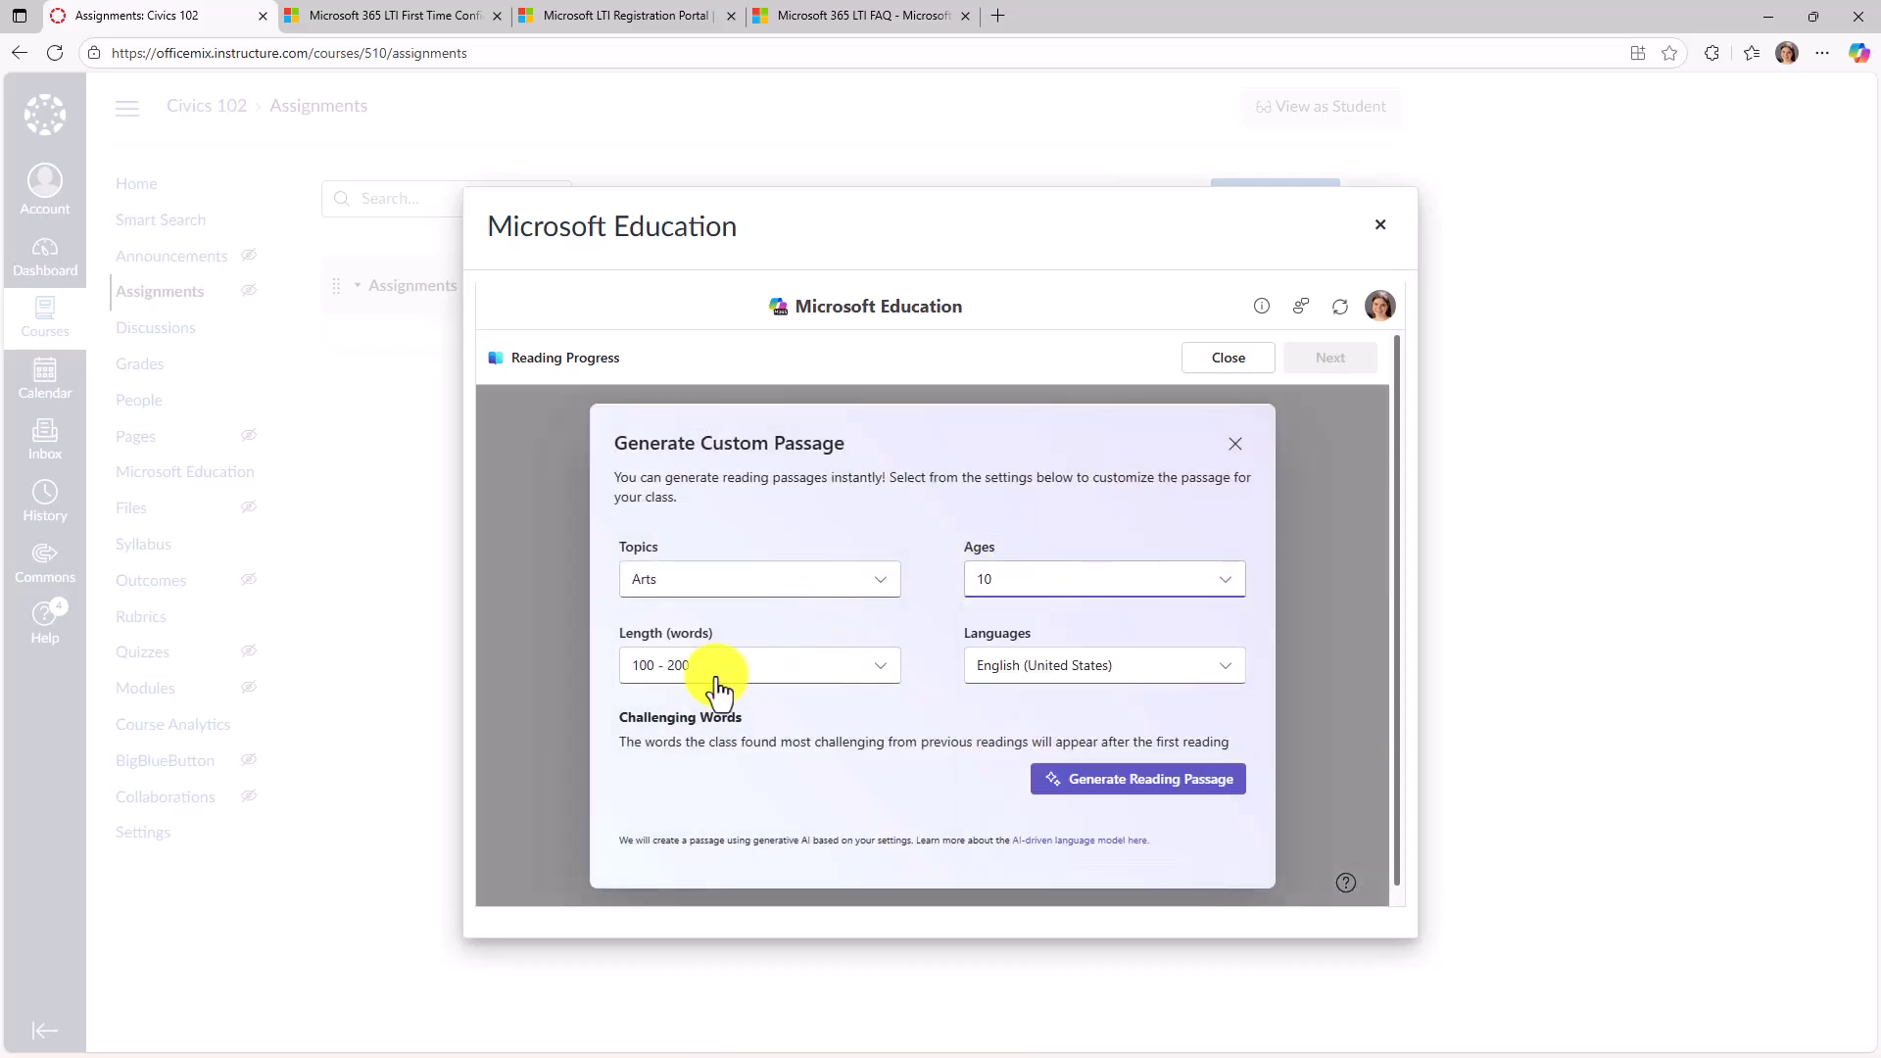
{"action": "left_click", "coordinate": [1137, 784]}
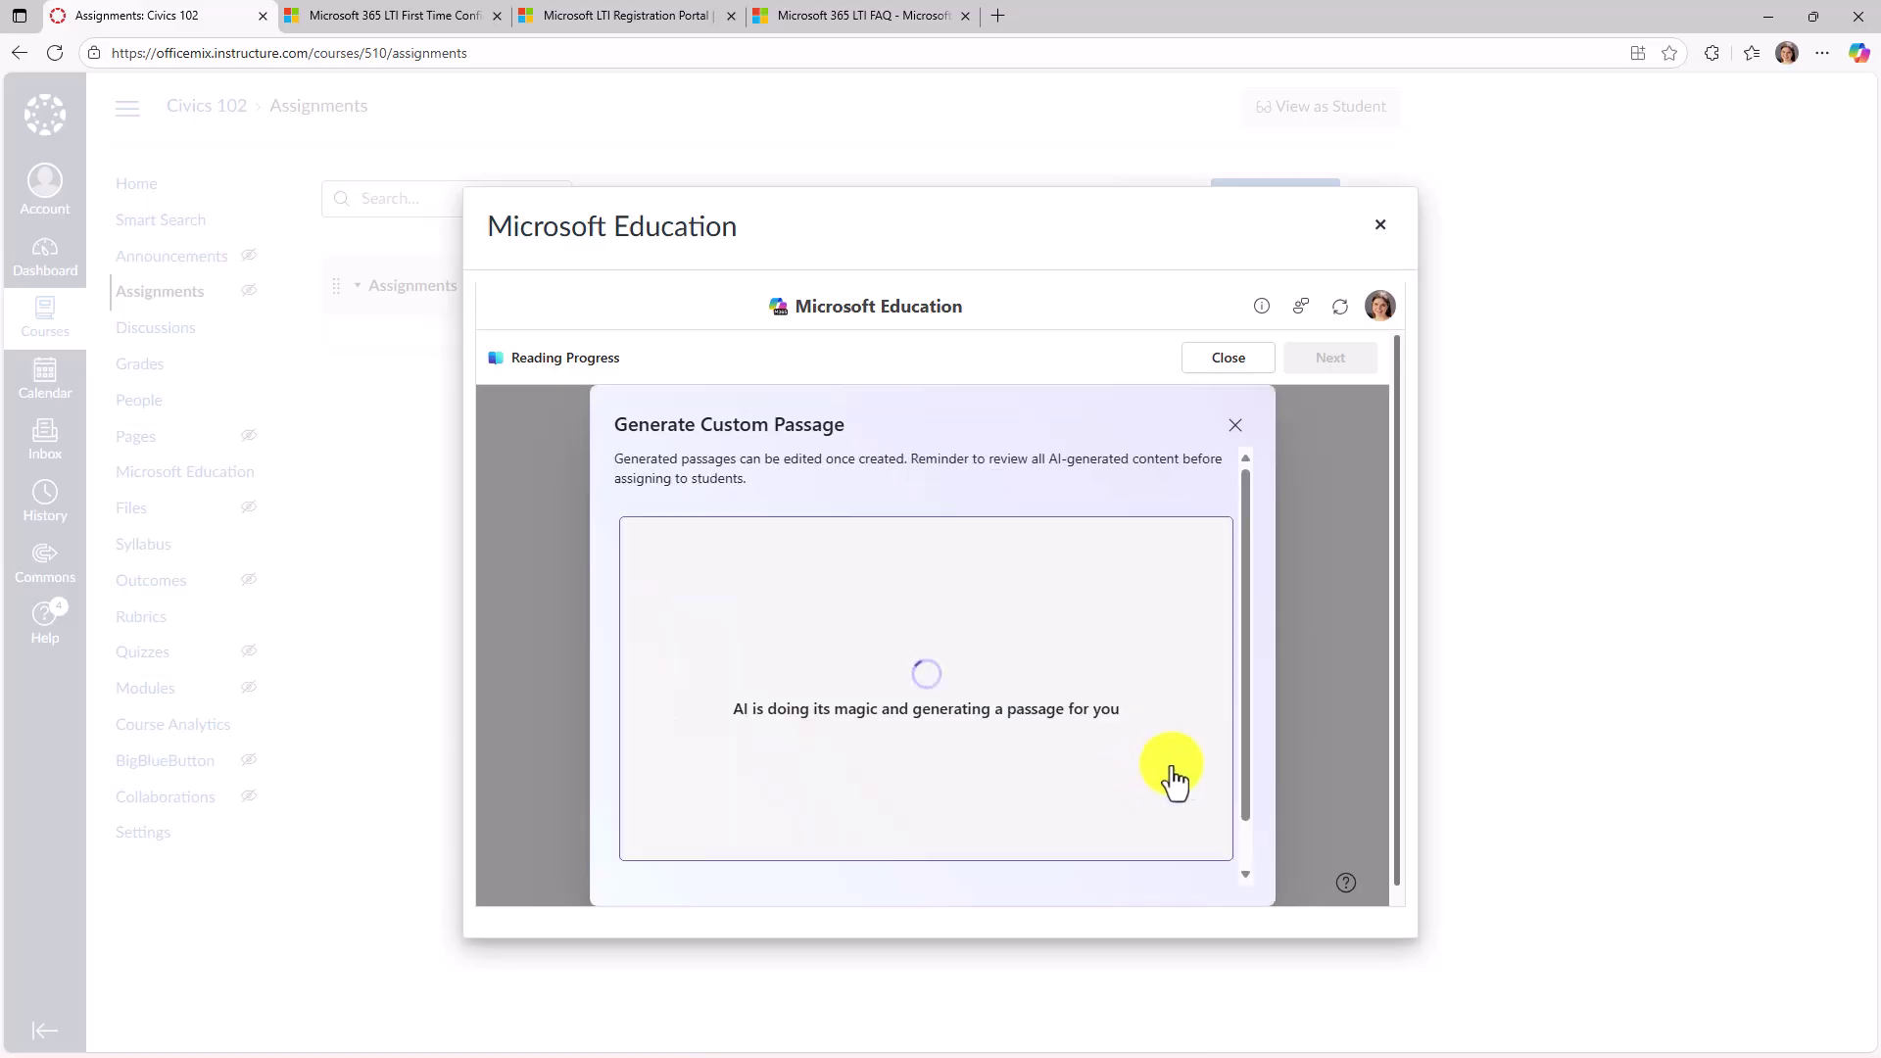
{"action": "left_click", "coordinate": [1143, 868]}
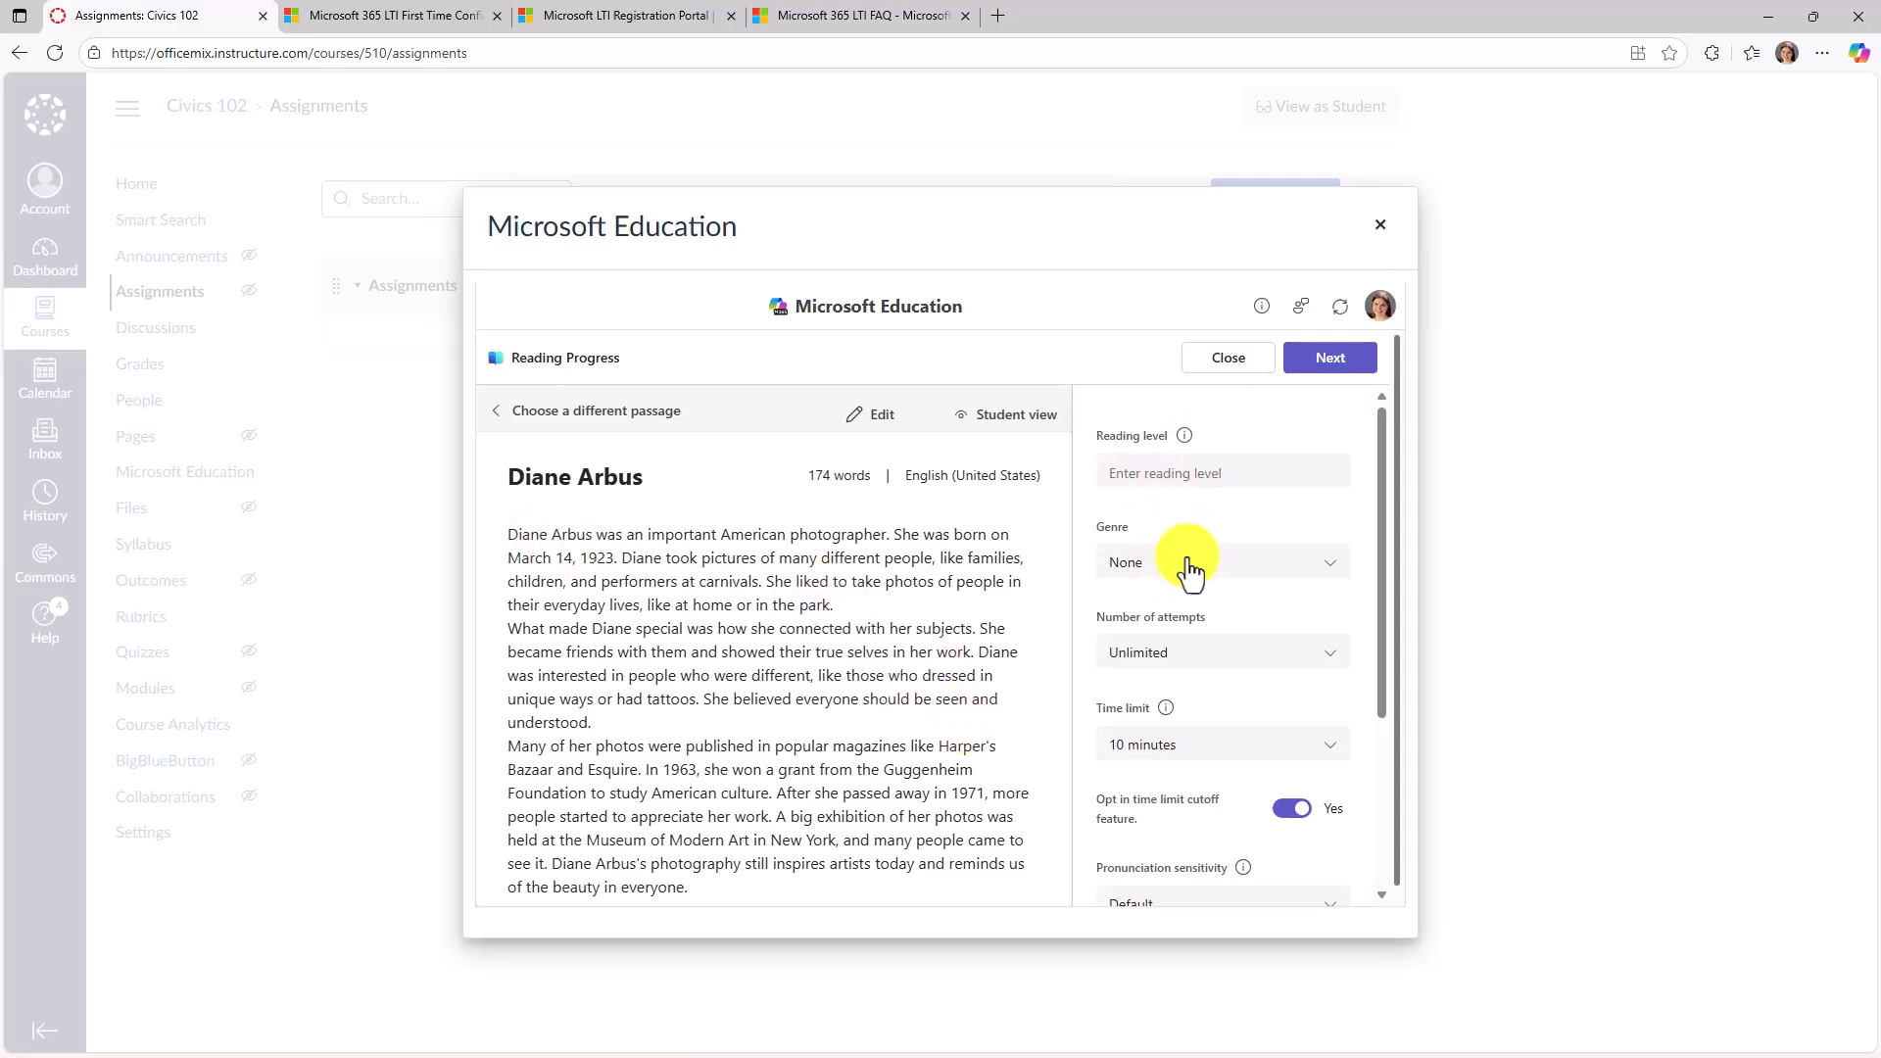
{"action": "scroll", "coordinate": [1231, 647], "scroll_direction": "down", "scroll_amount": 2}
{"action": "scroll", "coordinate": [1228, 667], "scroll_direction": "down", "scroll_amount": 1}
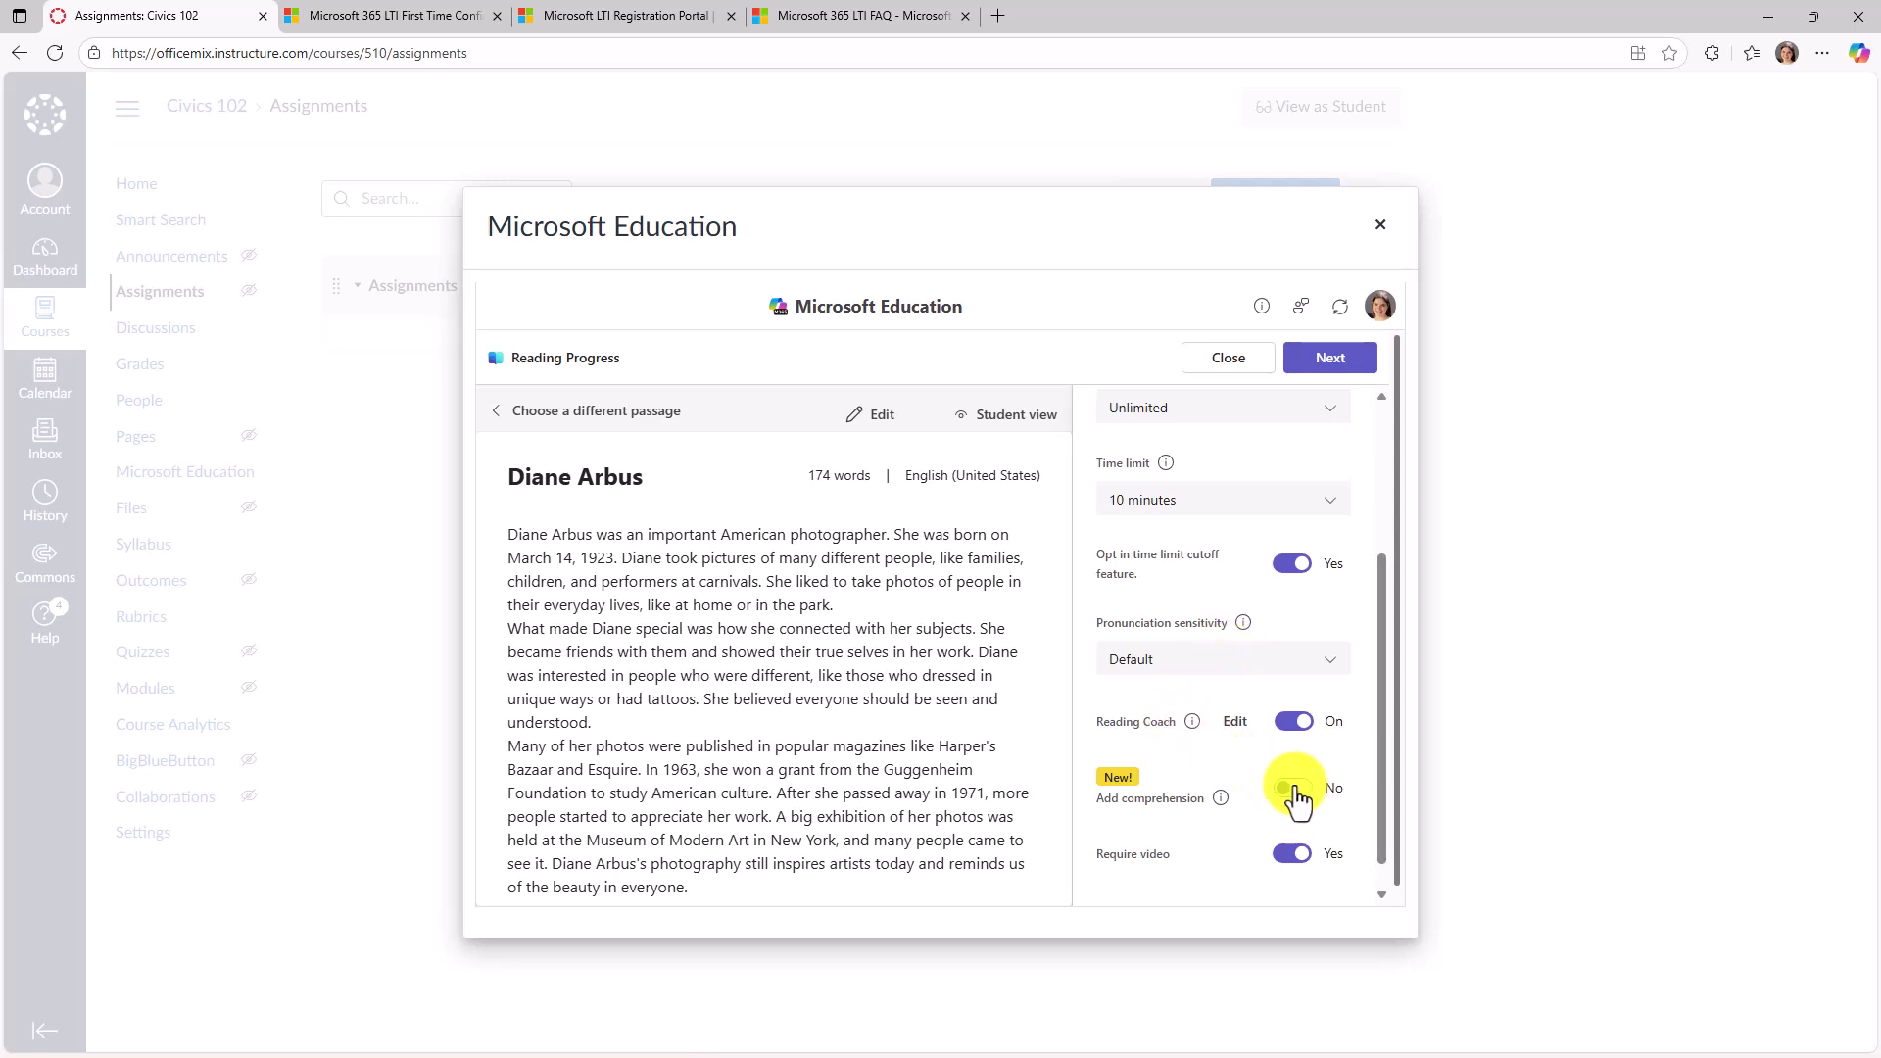
Generate the instructions with AI and save 'Practice reading passage', due Sep 21 at 11:59 PM.
{"action": "left_click", "coordinate": [1328, 361]}
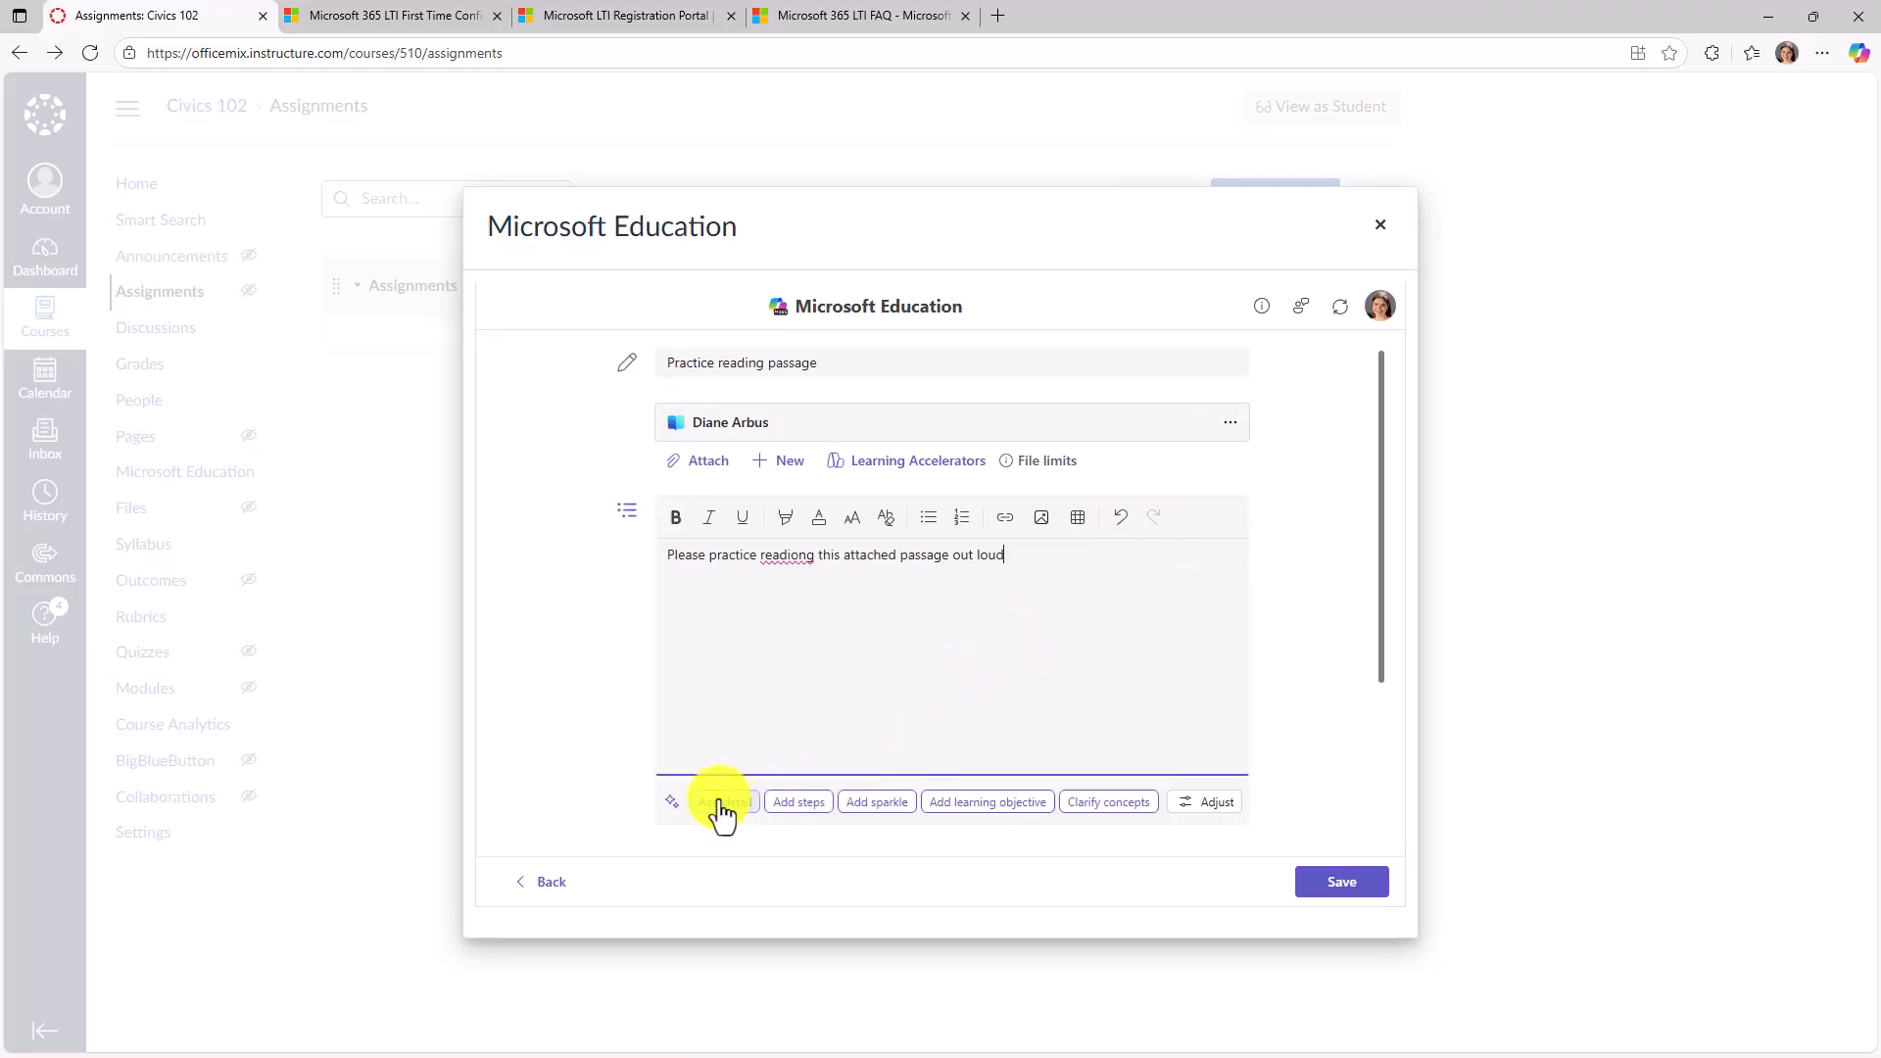
{"action": "left_click", "coordinate": [718, 802]}
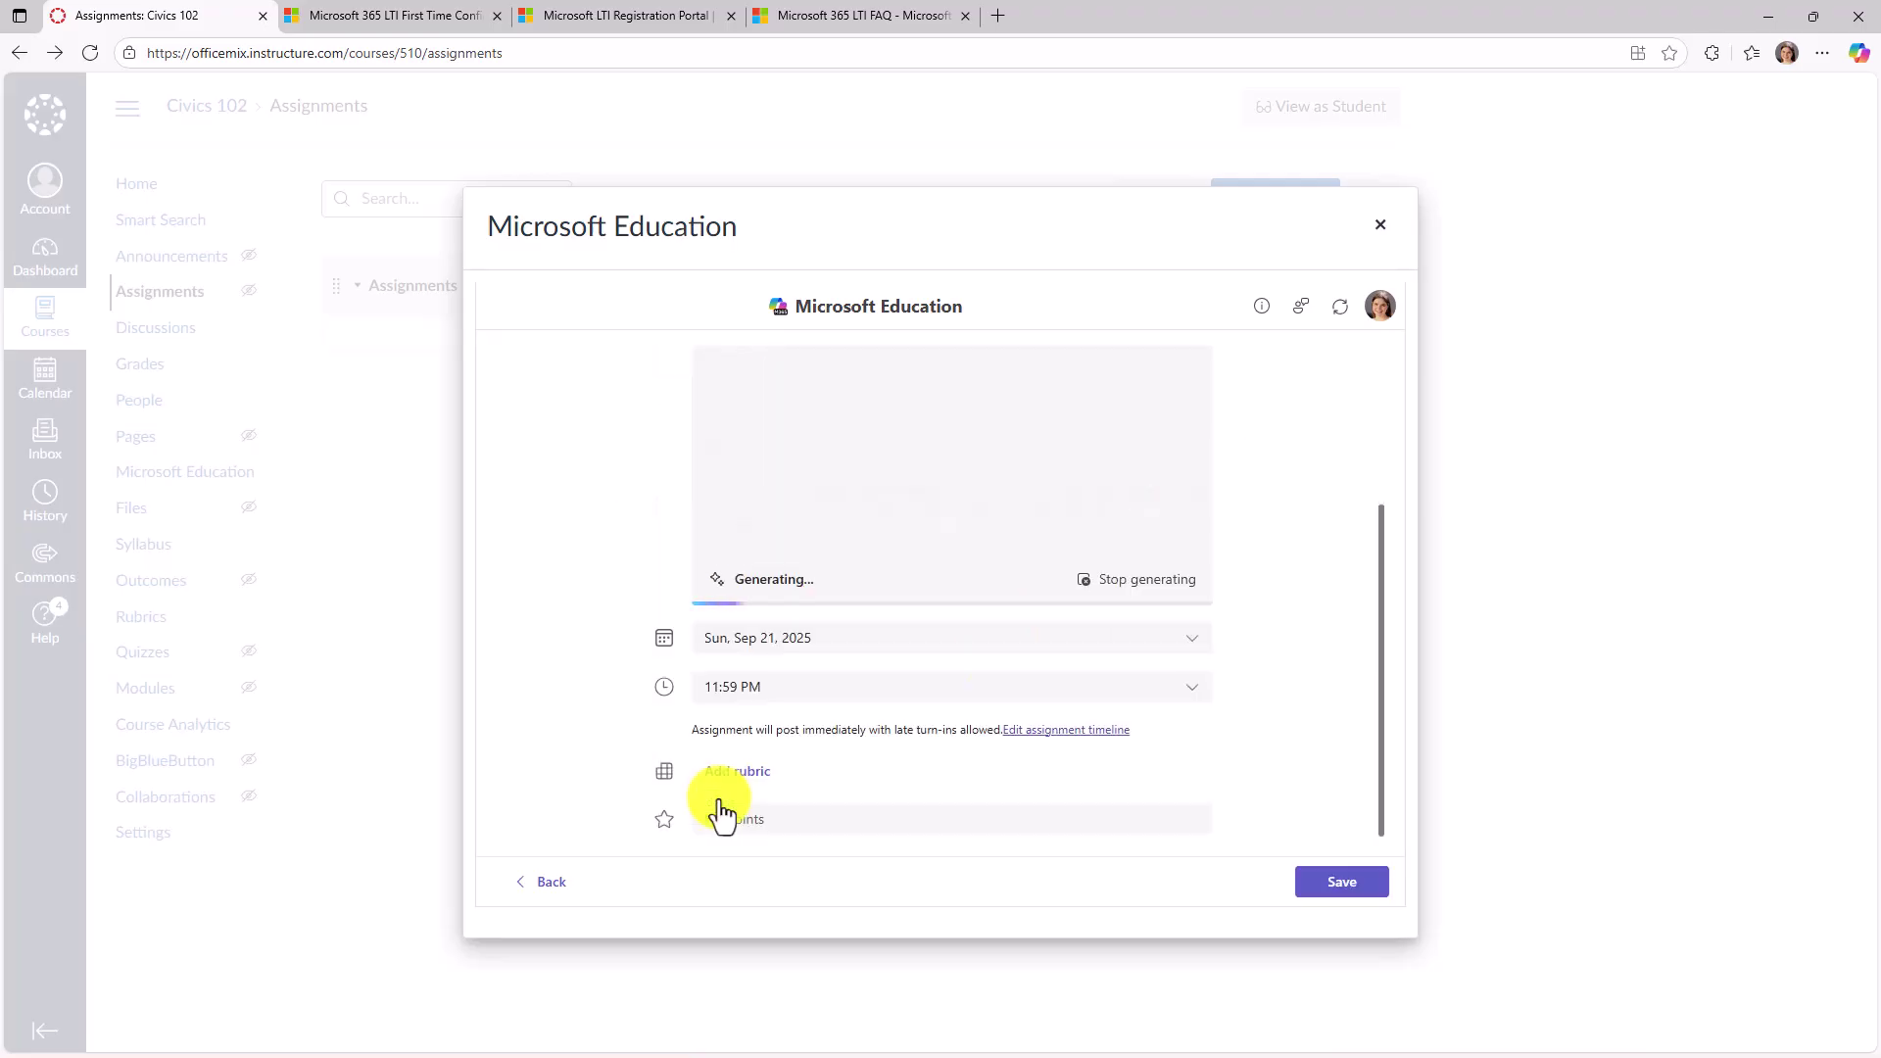
{"action": "scroll", "coordinate": [1078, 614], "scroll_direction": "up", "scroll_amount": 5}
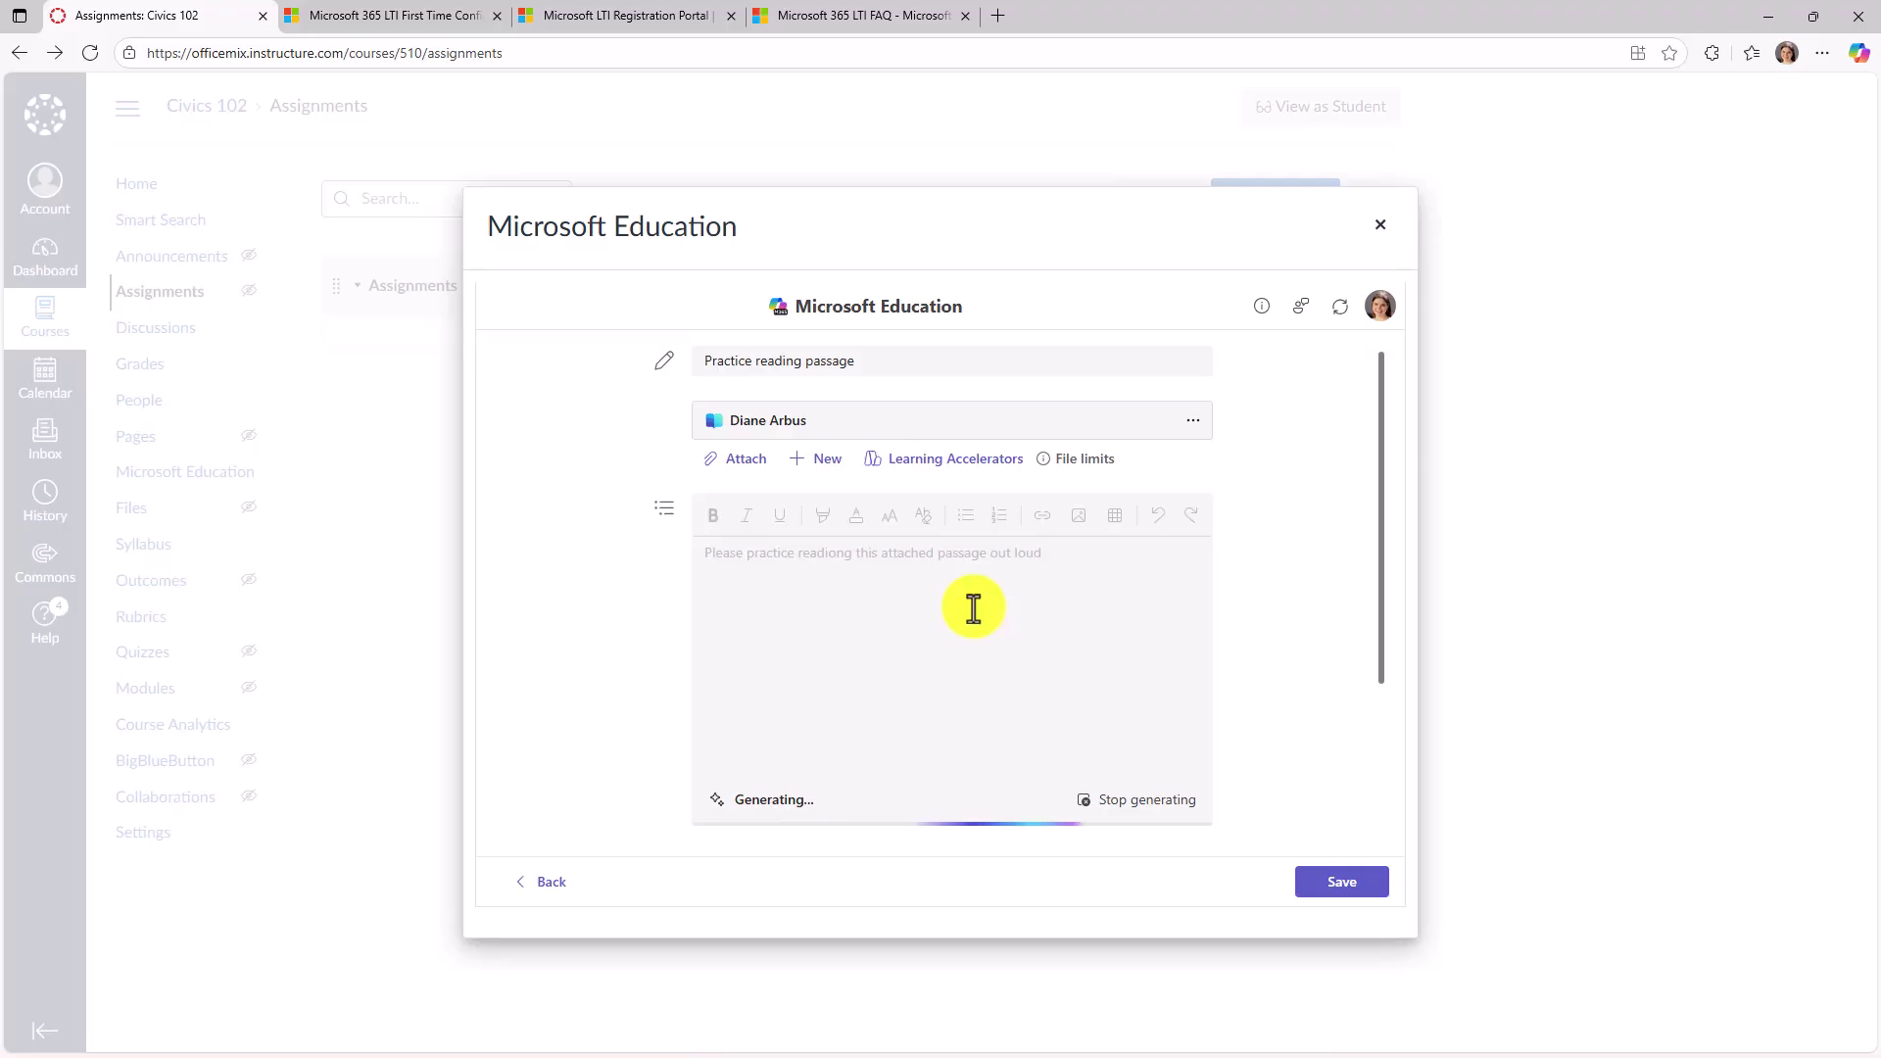
{"action": "scroll", "coordinate": [973, 608], "scroll_direction": "down", "scroll_amount": 5}
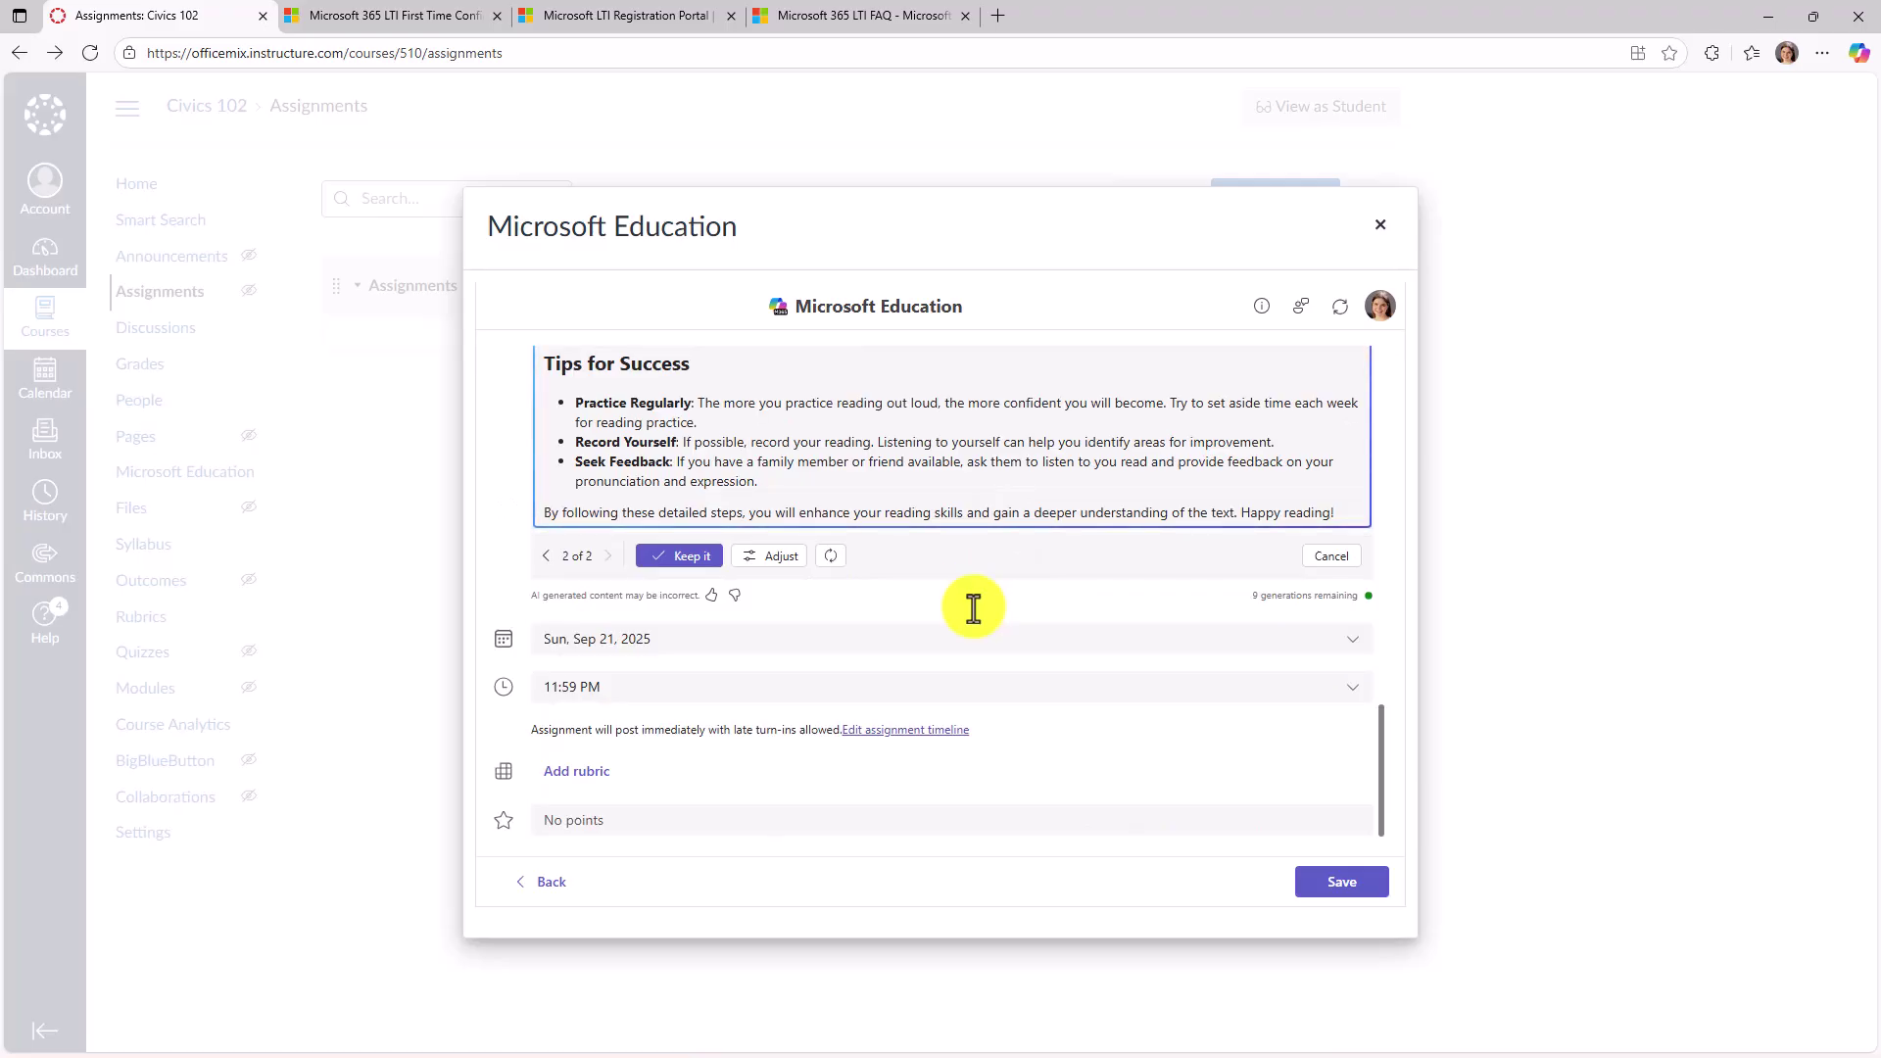
{"action": "left_click", "coordinate": [1342, 885]}
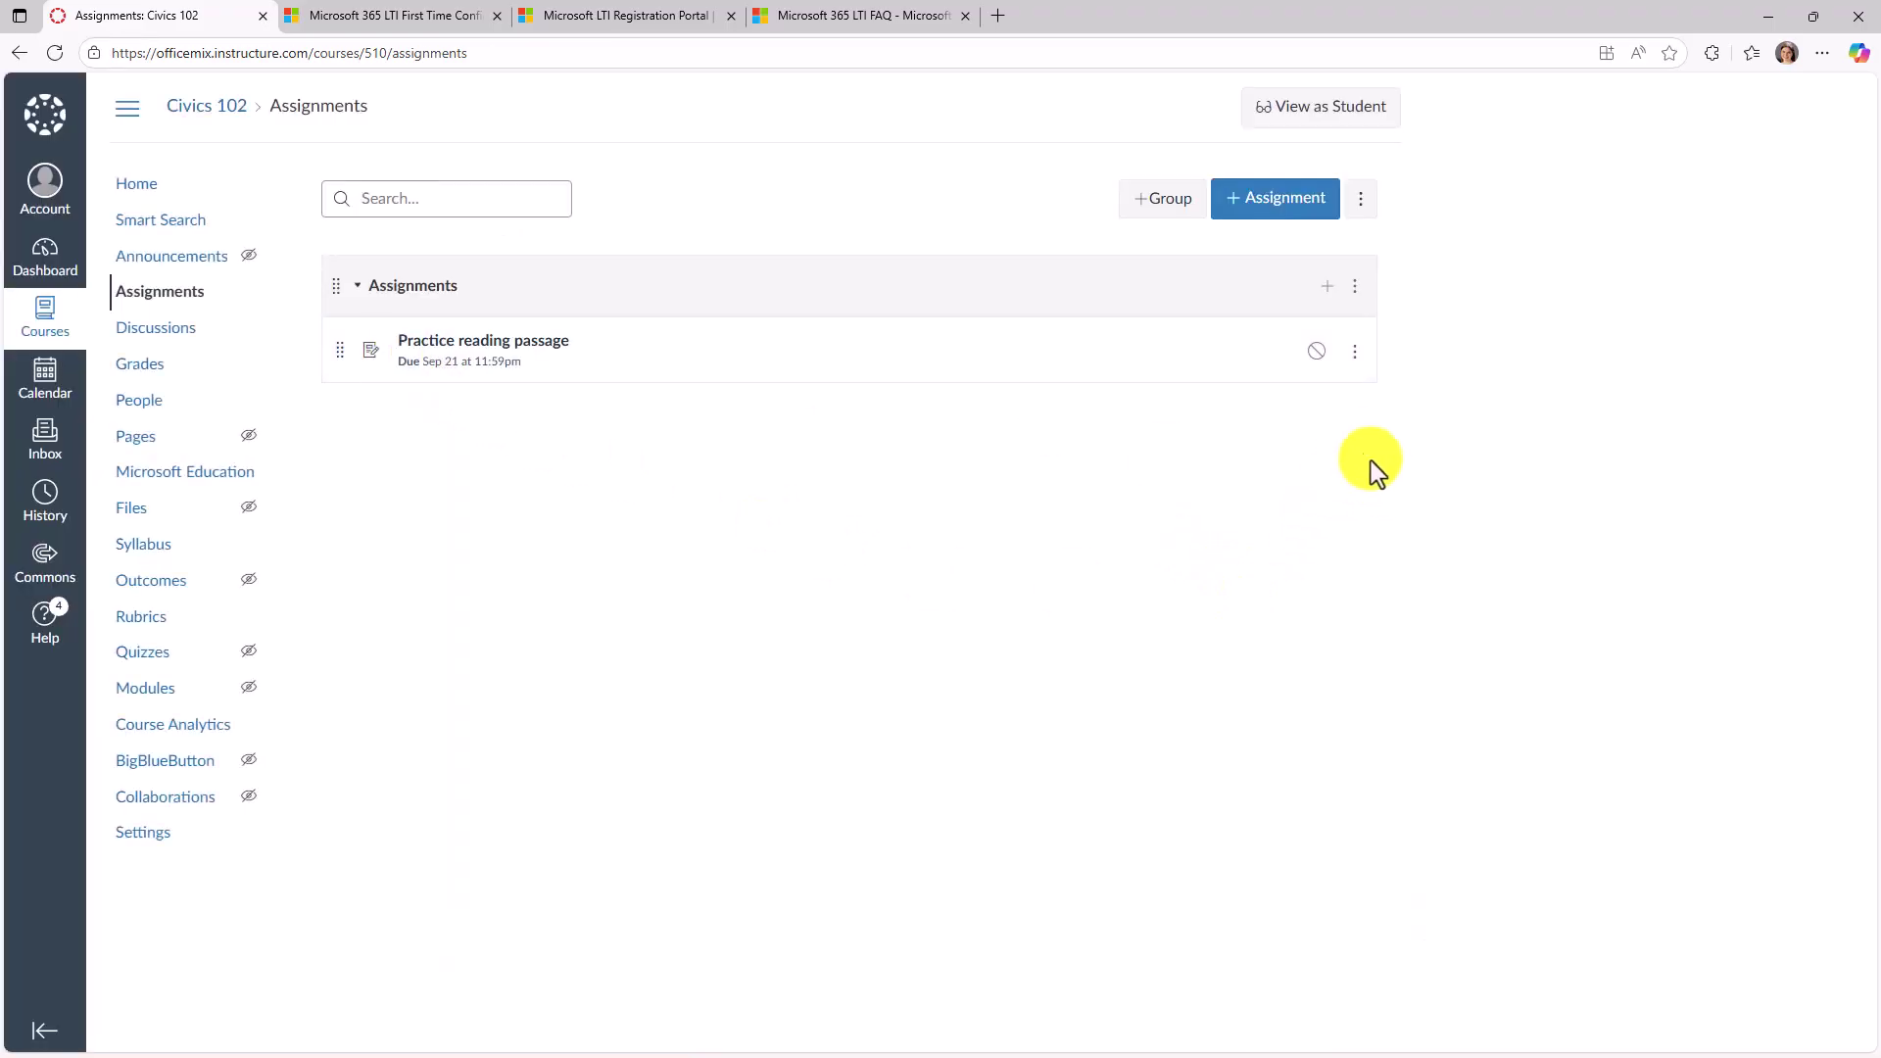
Publish the 'Practice reading passage' assignment to Civics 102 students.
{"action": "left_click", "coordinate": [1316, 349]}
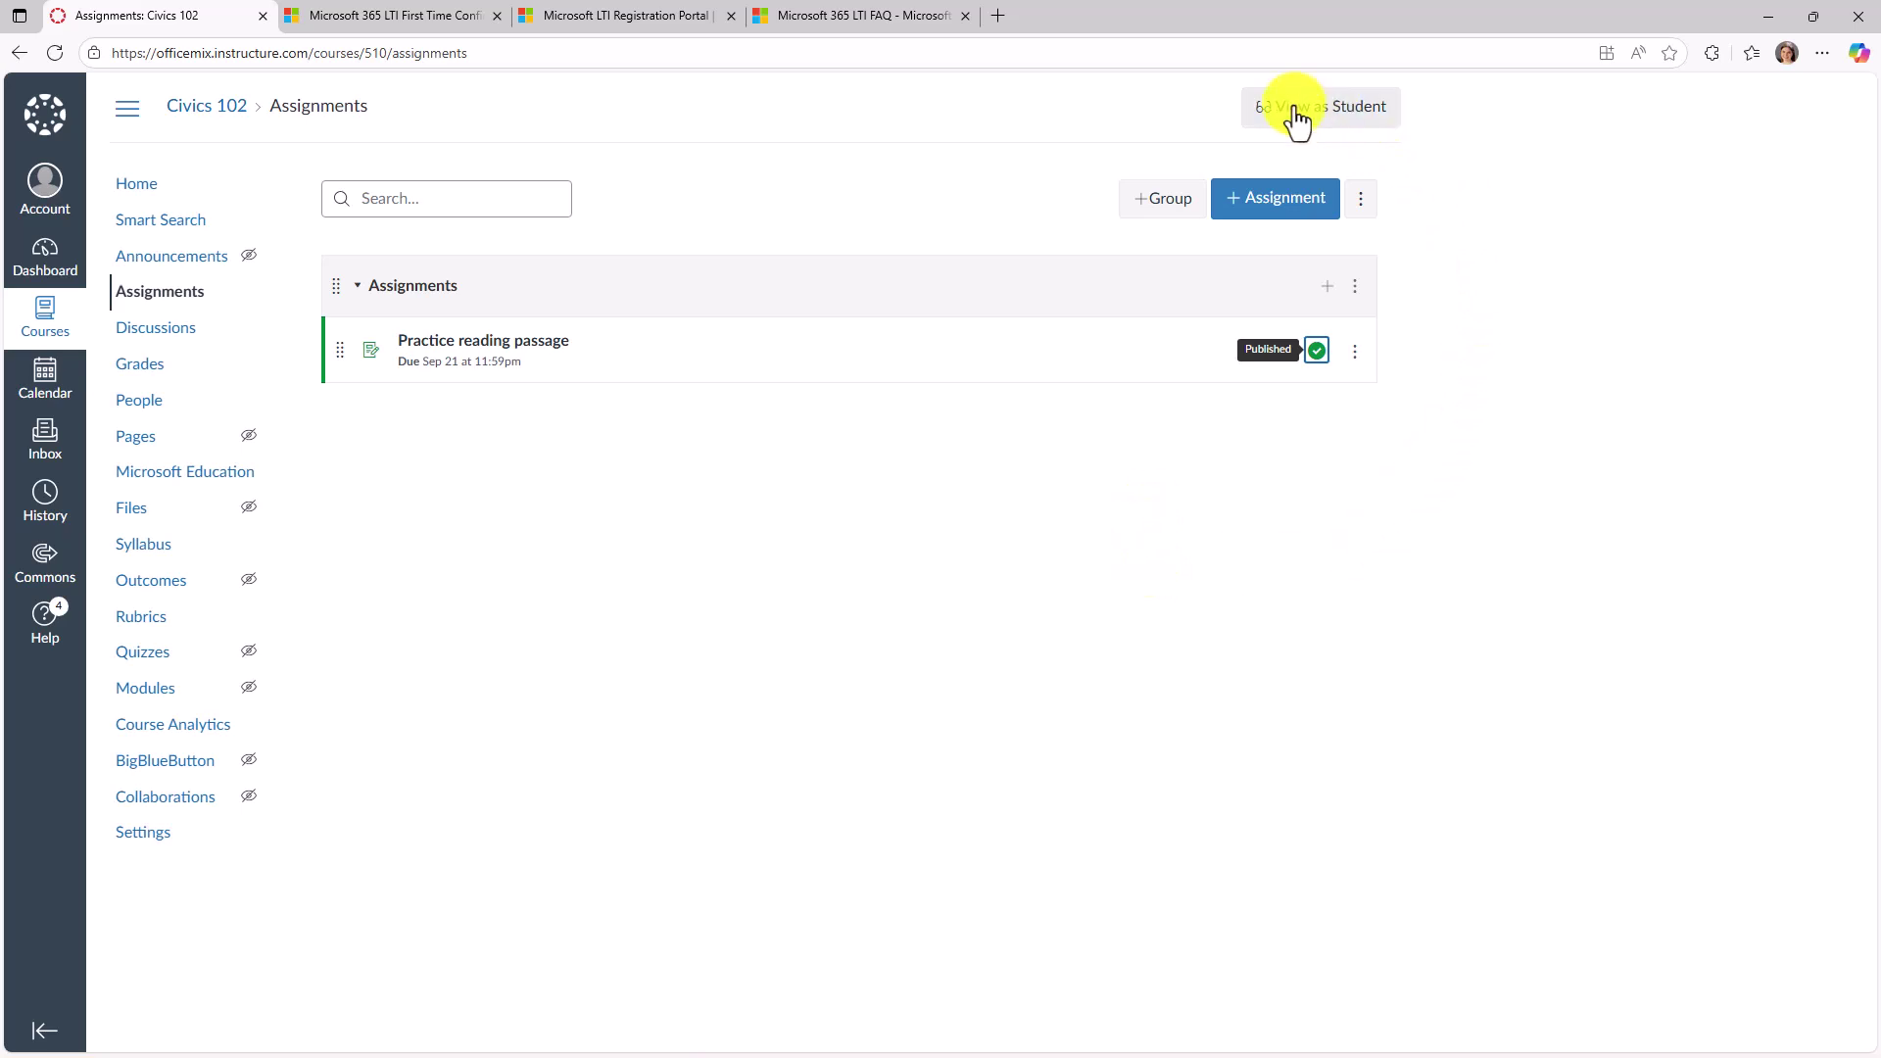
In Student View, open the Diane Arbus reading passage and start a practice reading.
{"action": "left_click", "coordinate": [1330, 112]}
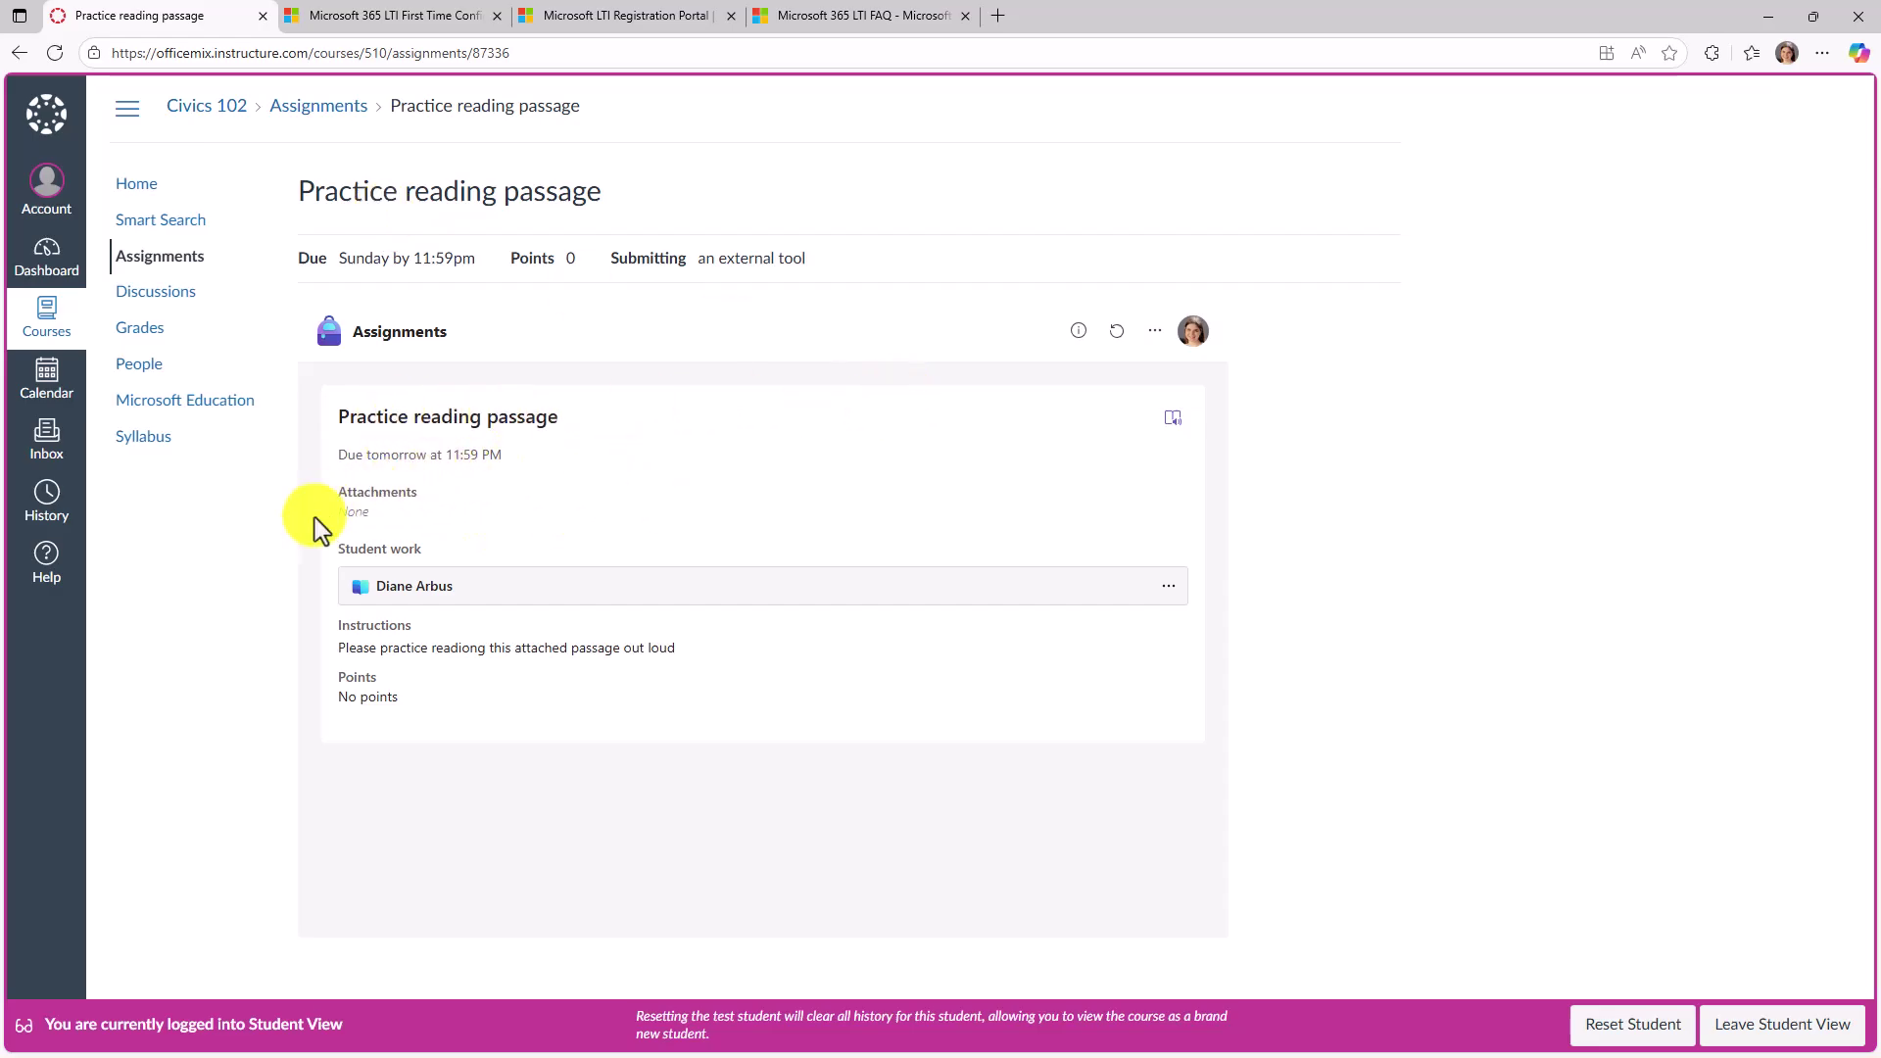
{"action": "left_click", "coordinate": [396, 593]}
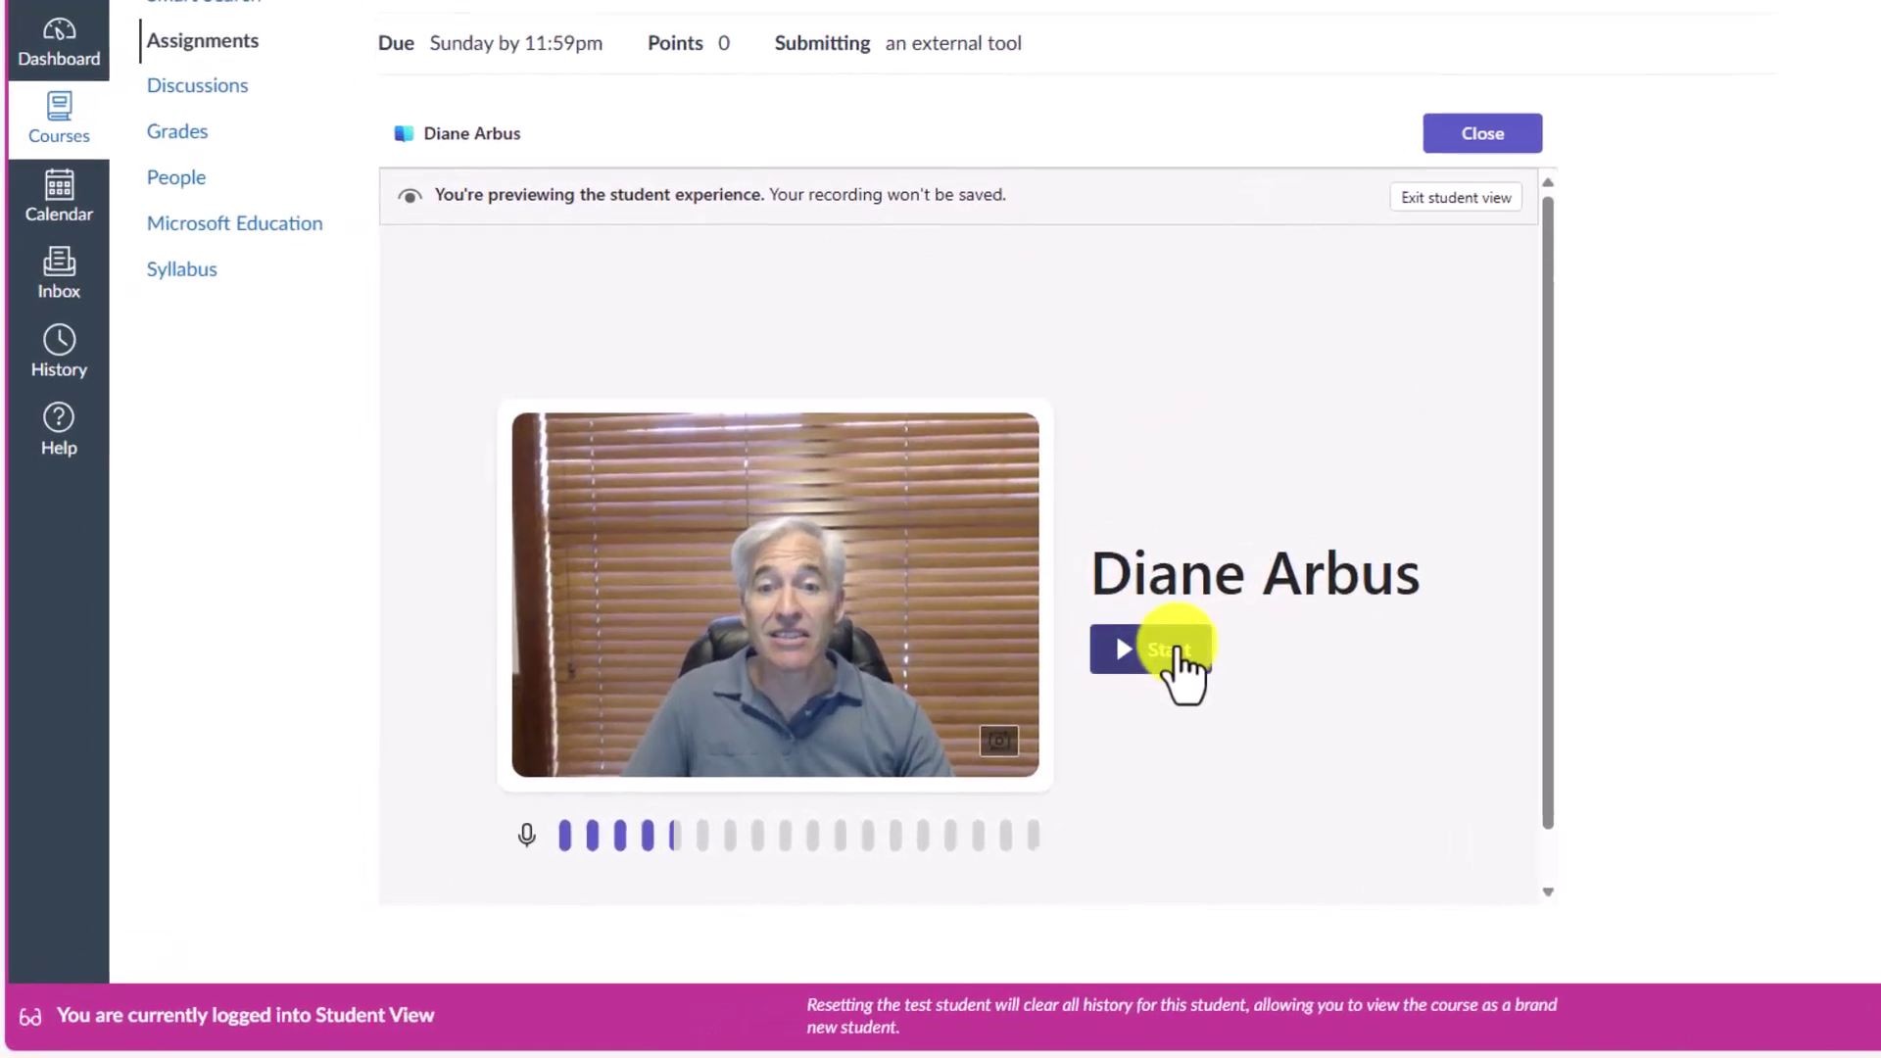
{"action": "left_click", "coordinate": [1176, 651]}
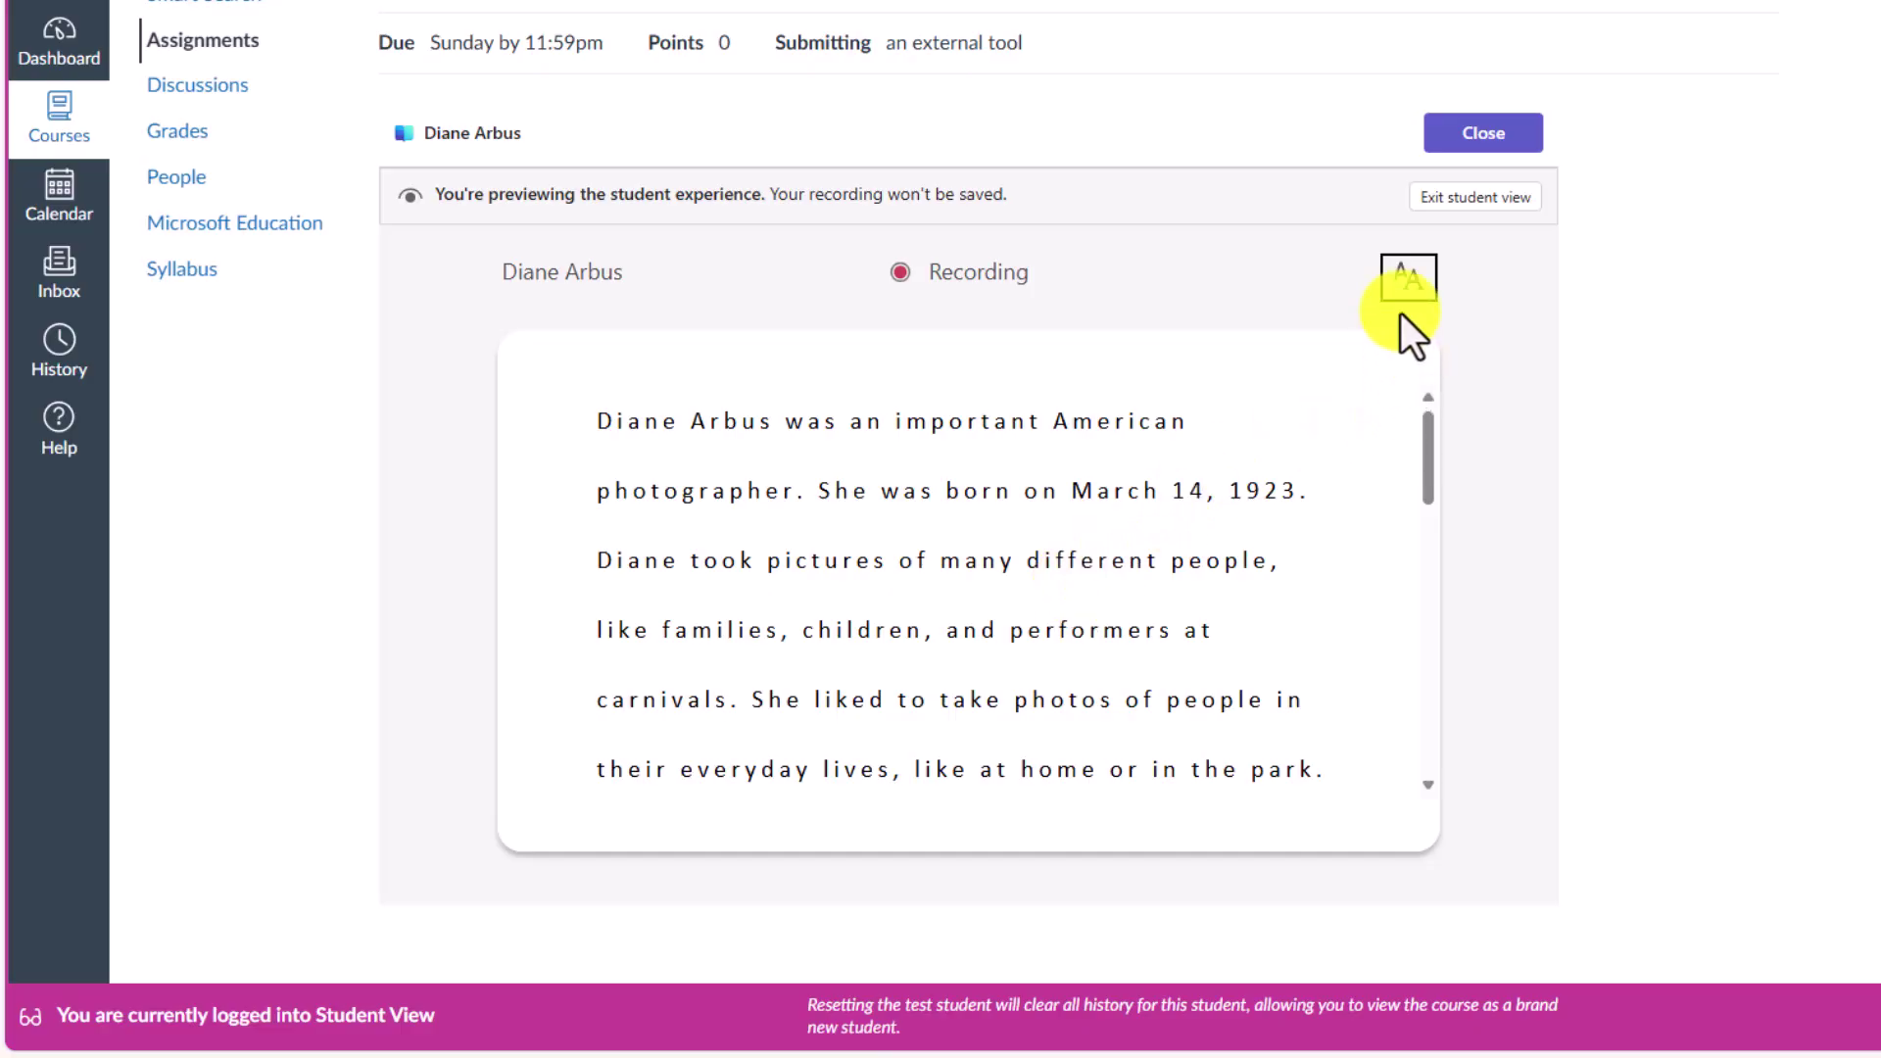
Display the passage in Sitka font on a black theme, then close the reader.
{"action": "left_click", "coordinate": [1408, 277]}
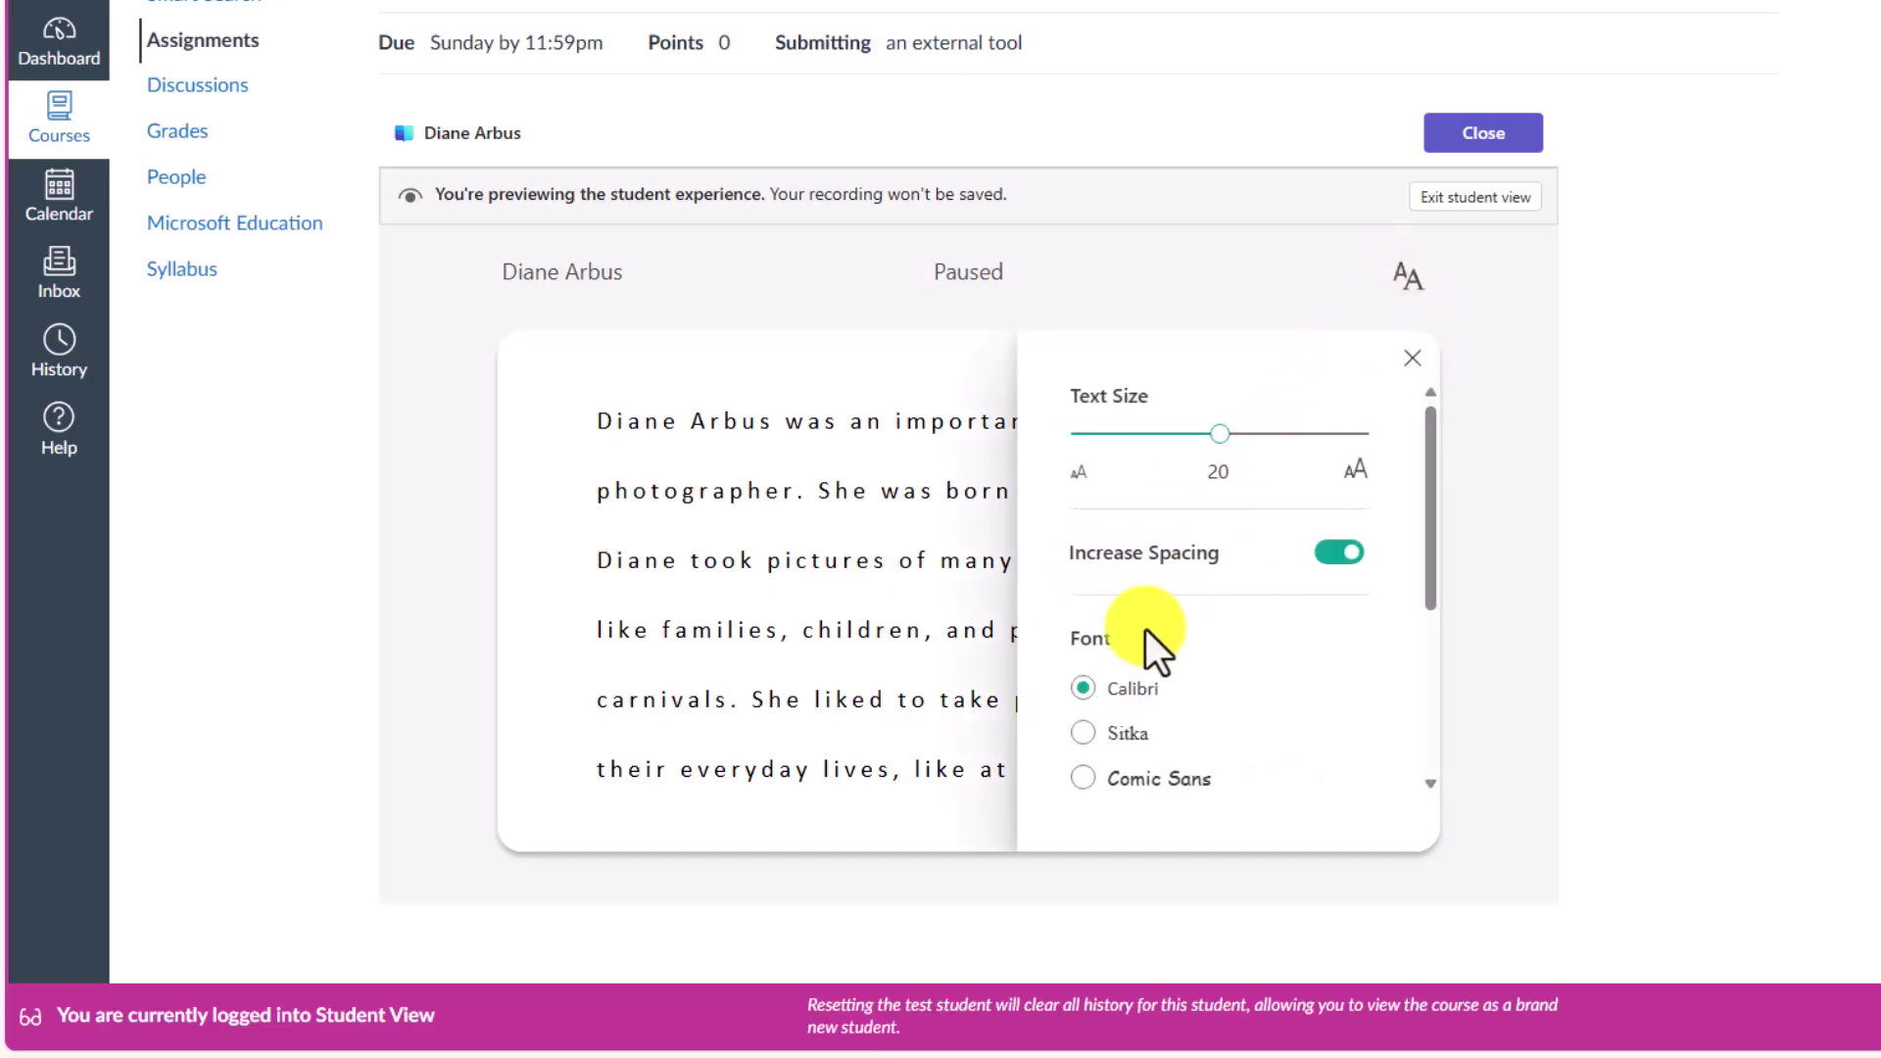
{"action": "left_click", "coordinate": [1085, 737]}
{"action": "scroll", "coordinate": [1181, 652], "scroll_direction": "down", "scroll_amount": 3}
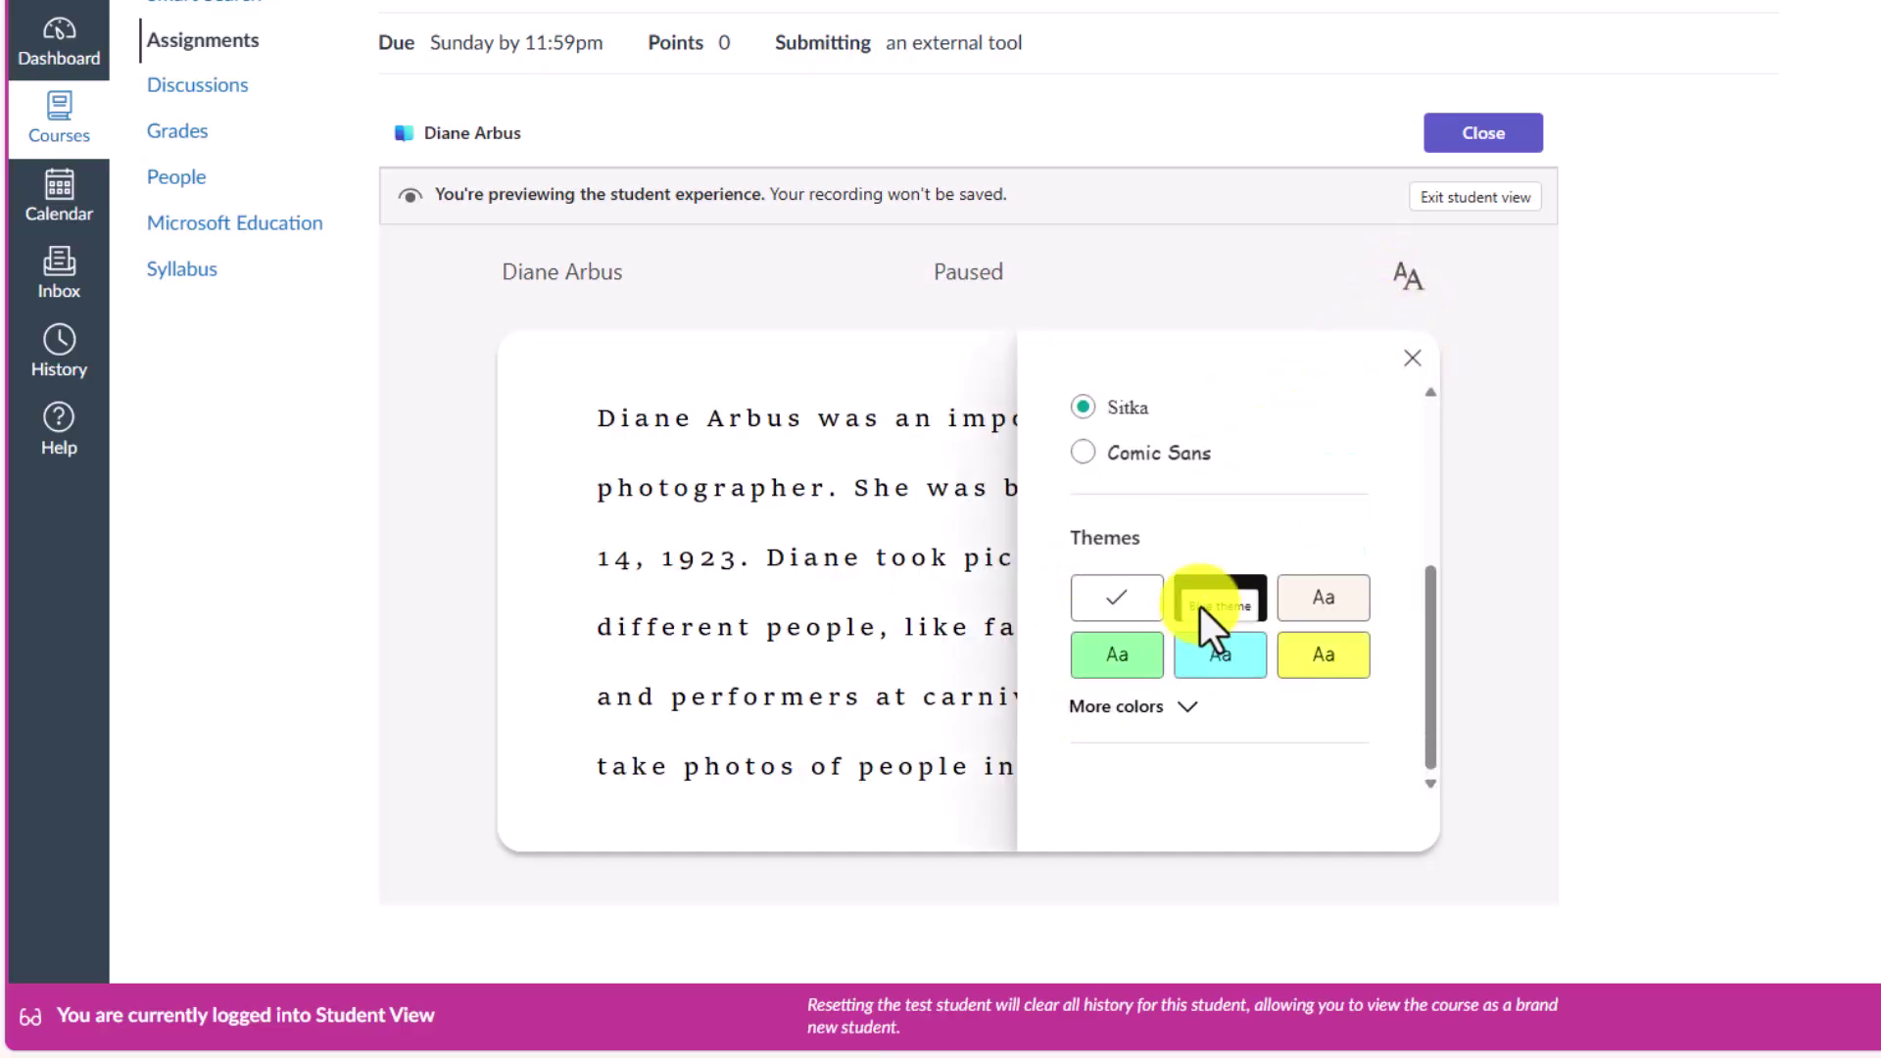
{"action": "left_click", "coordinate": [1202, 607]}
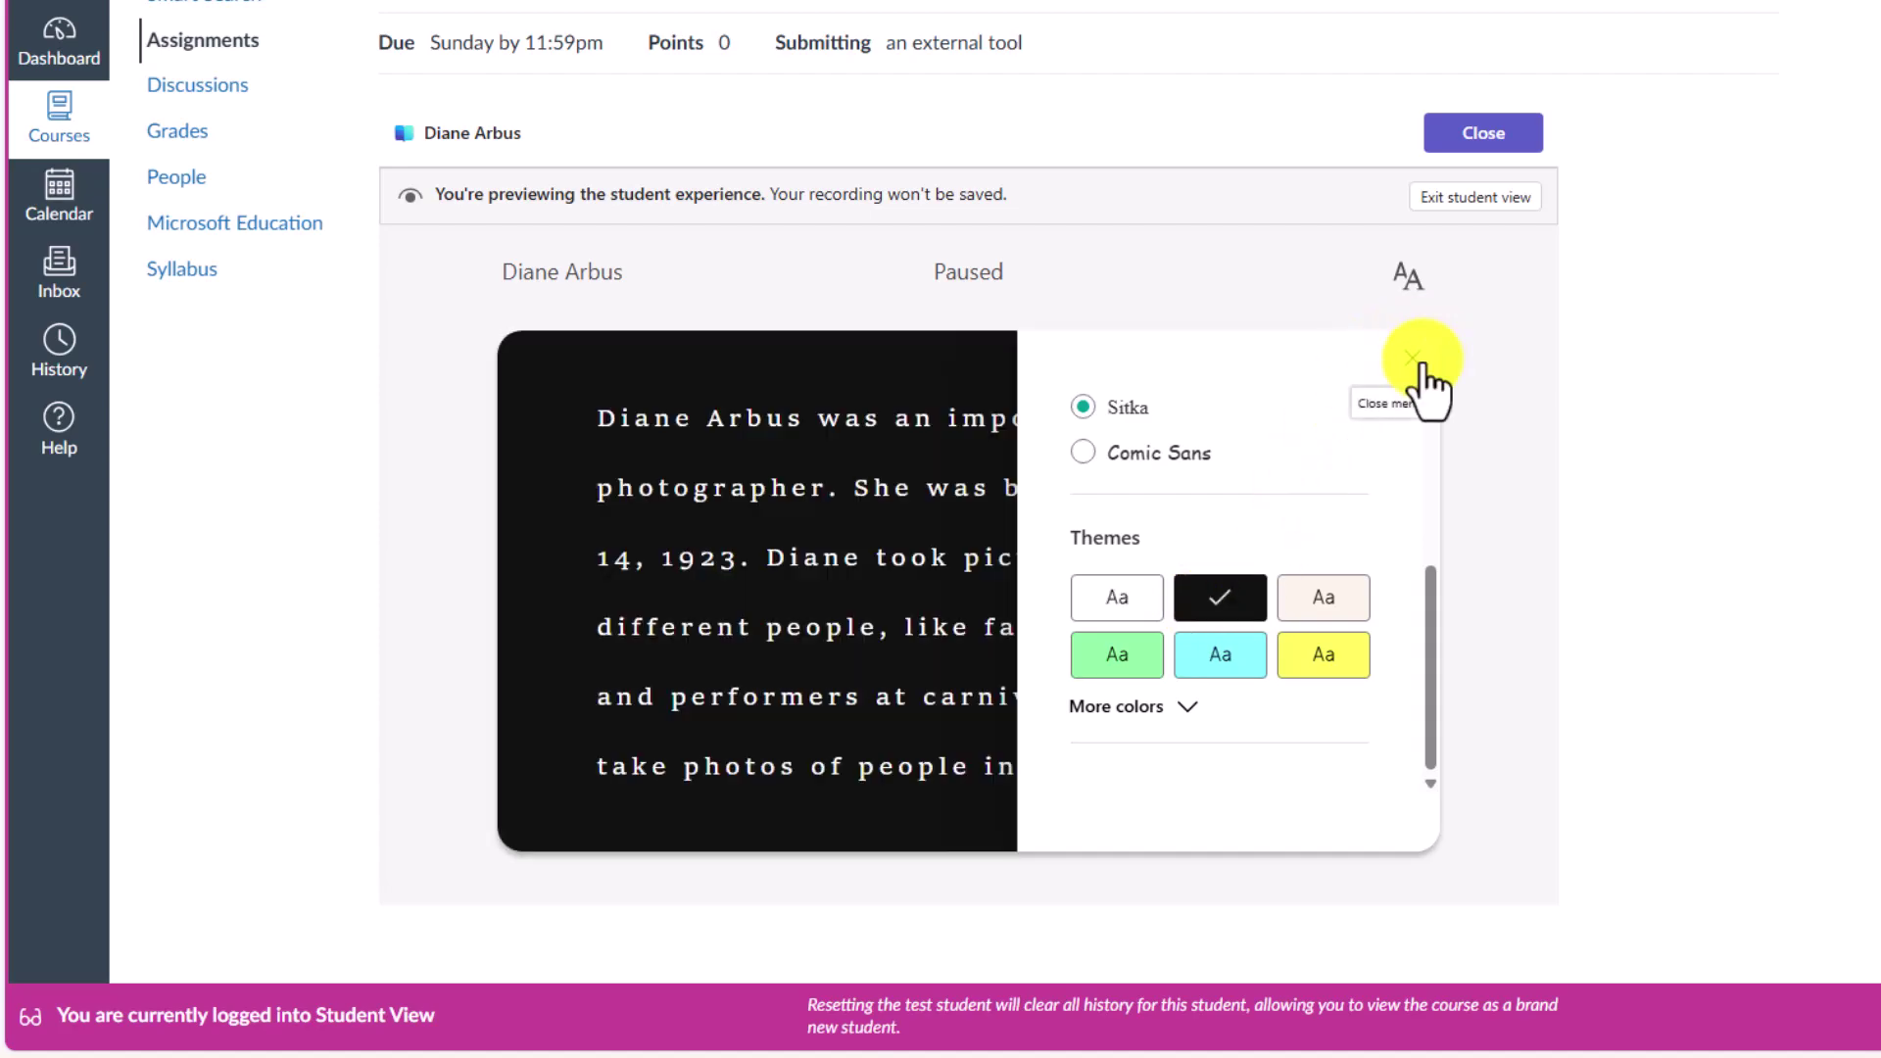
{"action": "left_click", "coordinate": [1412, 359]}
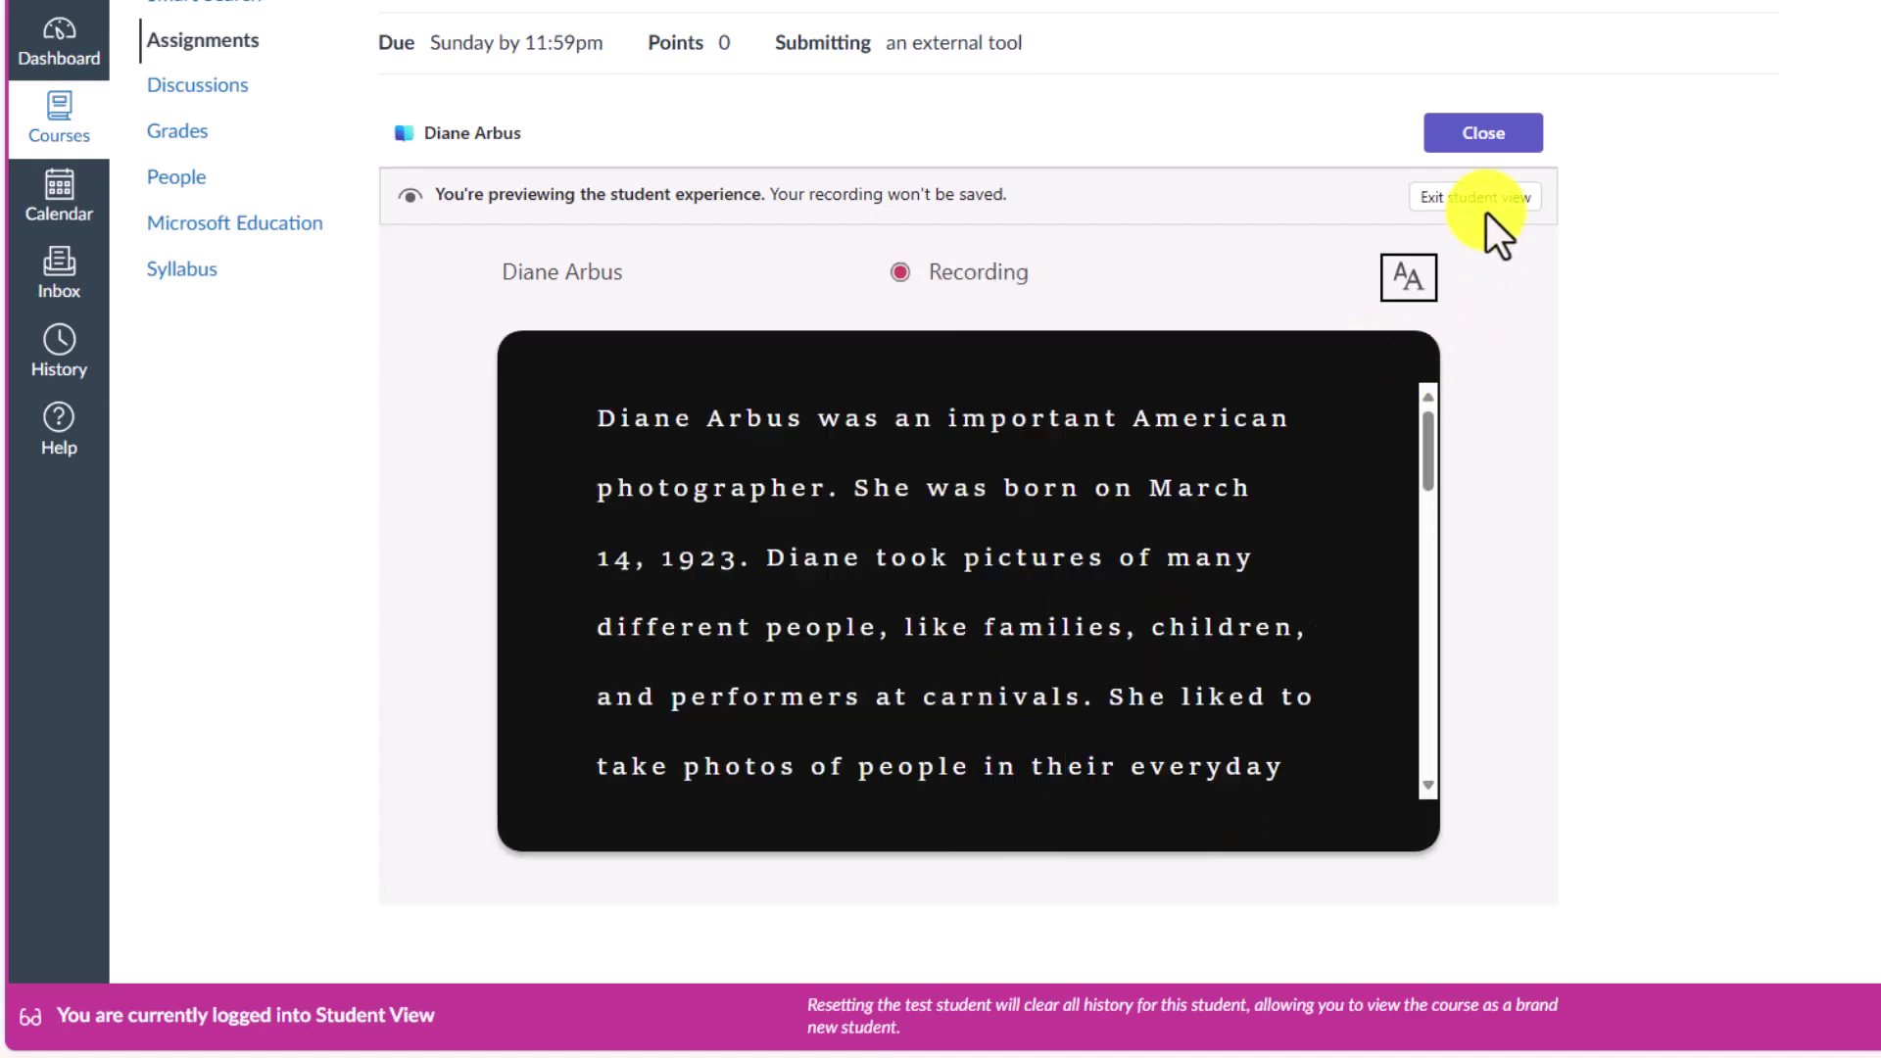
{"action": "left_click", "coordinate": [1483, 132]}
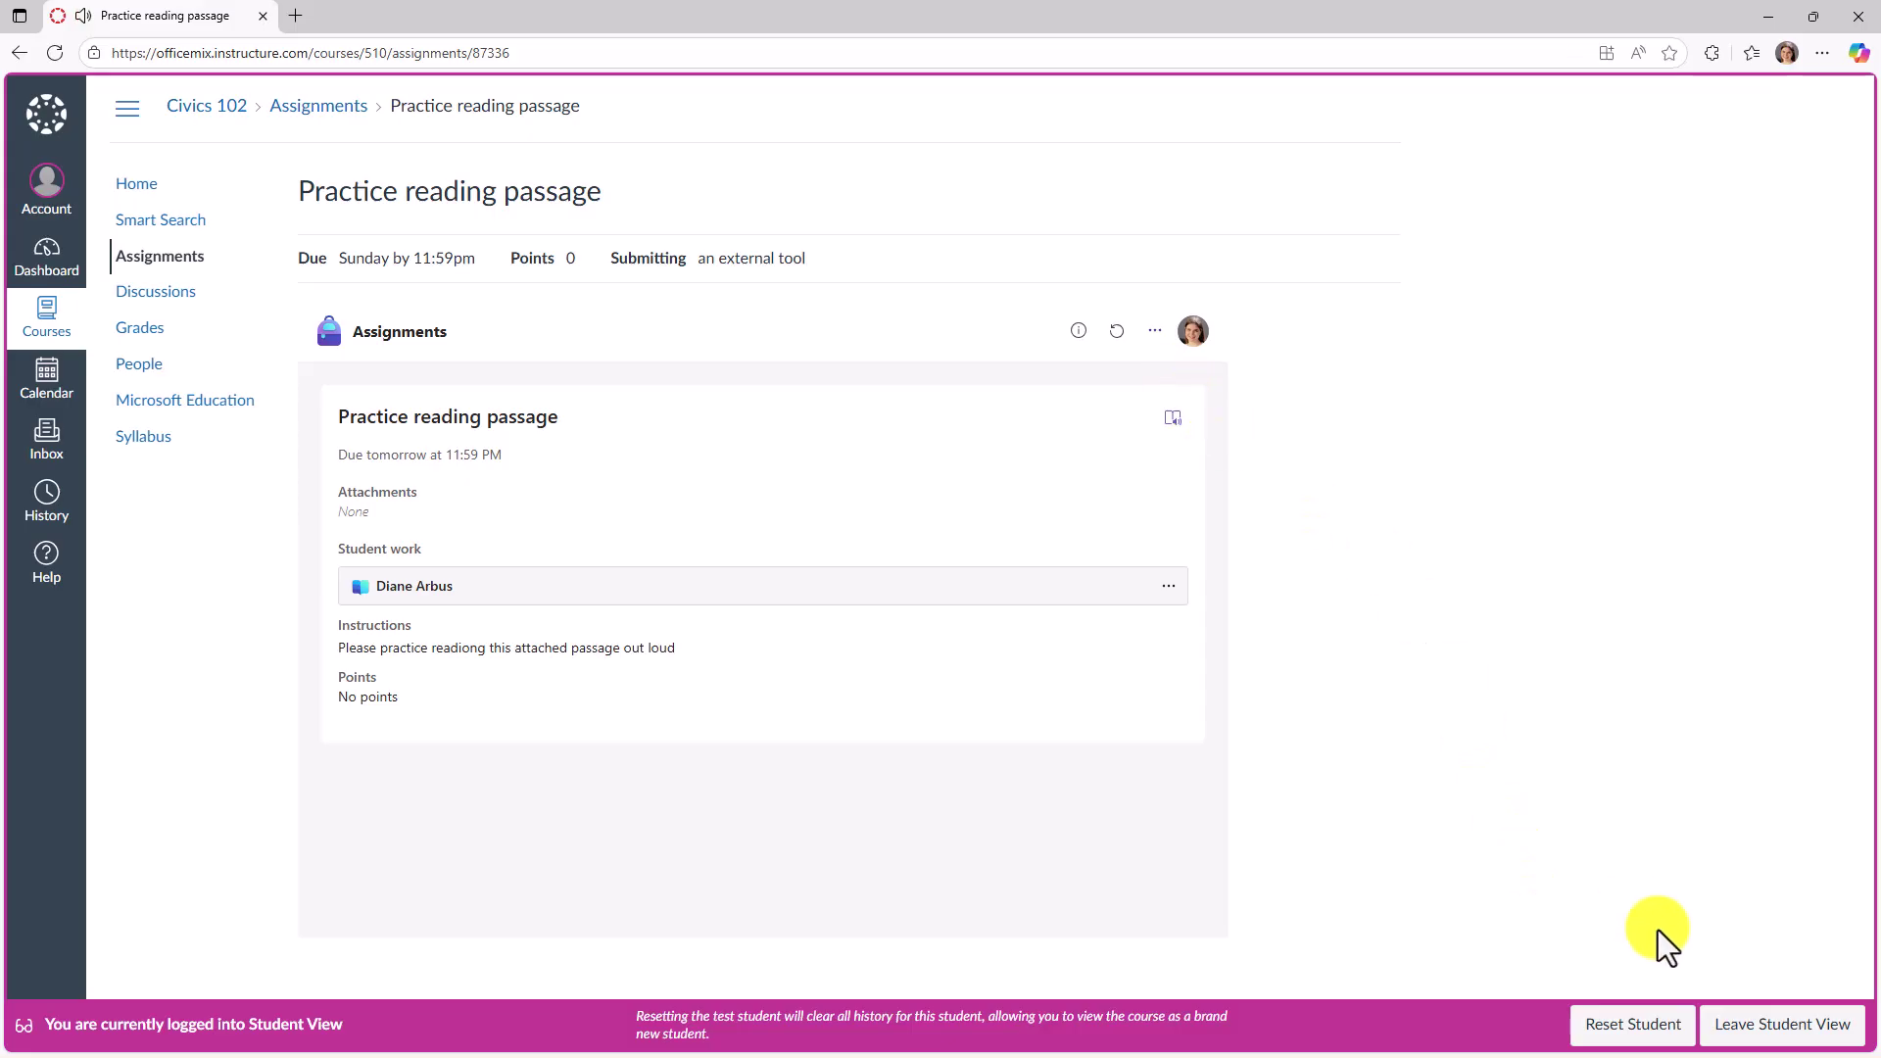
Exit Student View back to the teacher's Civics 102 Assignments page.
{"action": "left_click", "coordinate": [1782, 1024]}
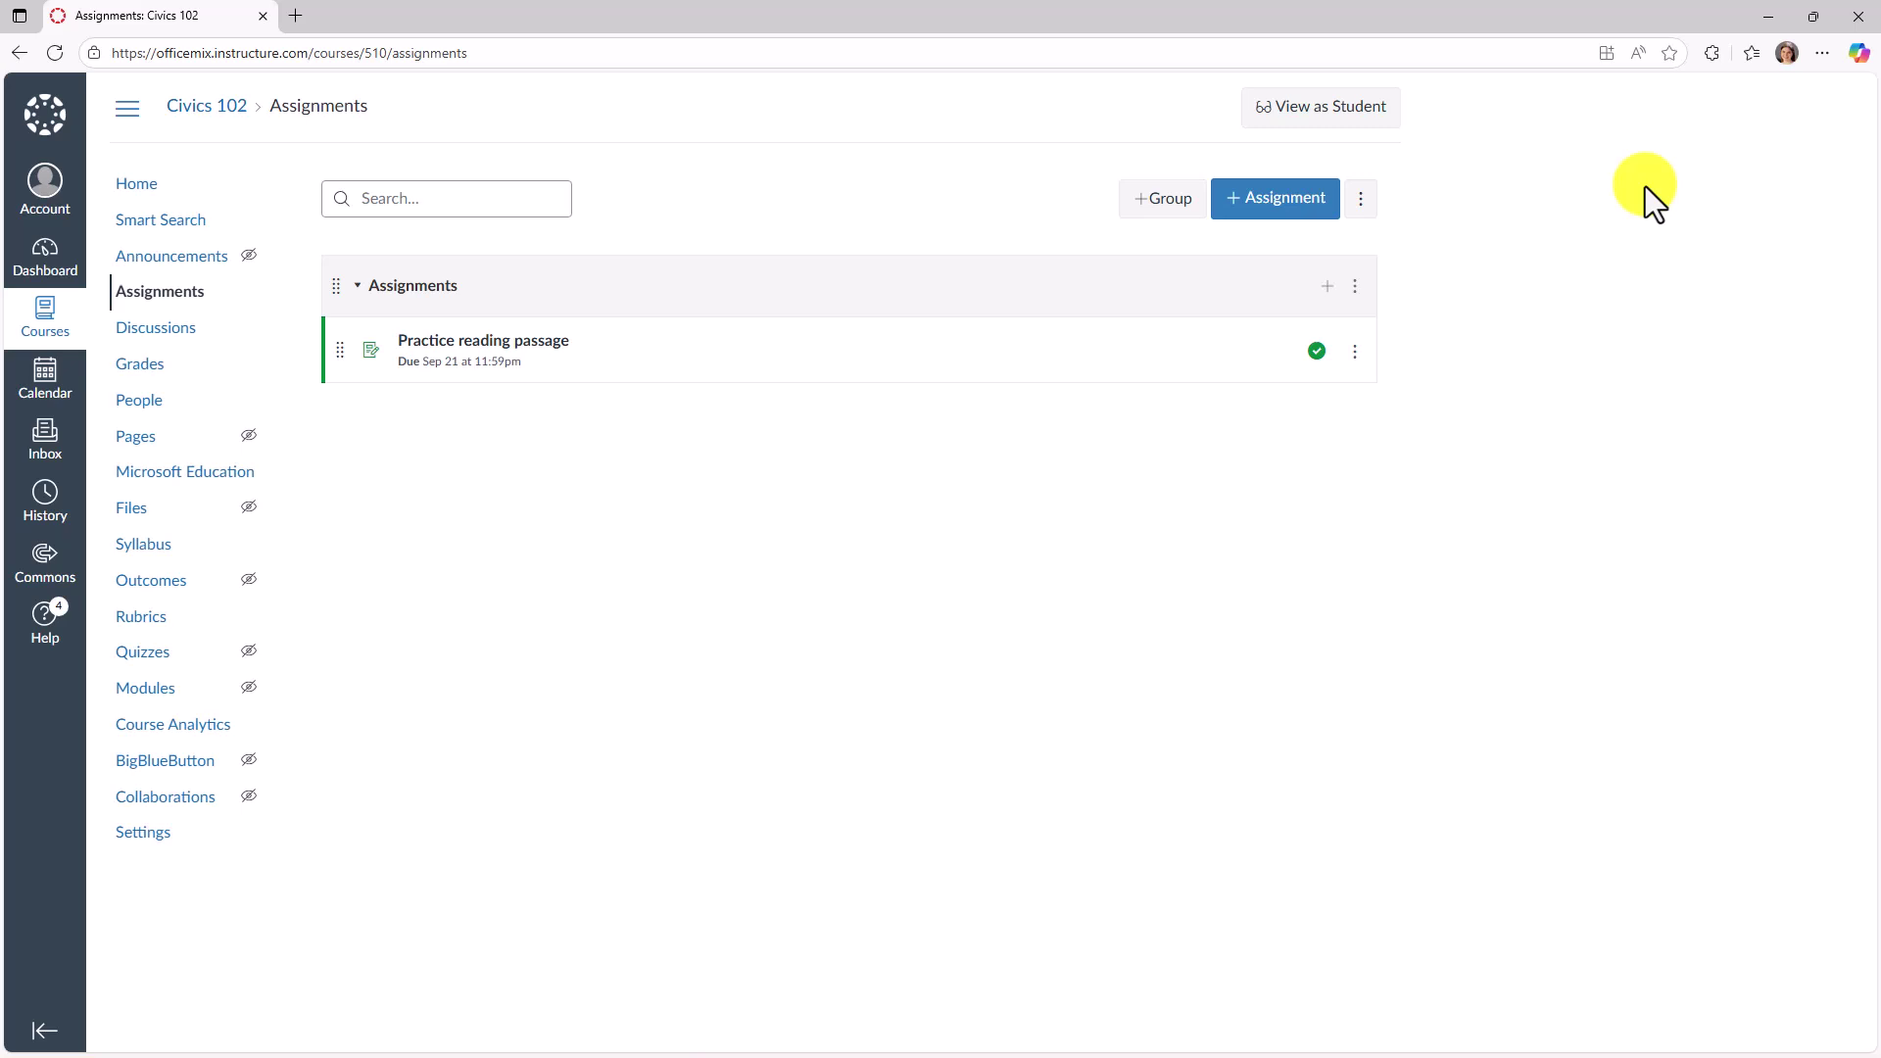
Preview a Speaker Progress setup with all Speaker Coach feedback types selected, then close without creating it.
{"action": "left_click", "coordinate": [1360, 200]}
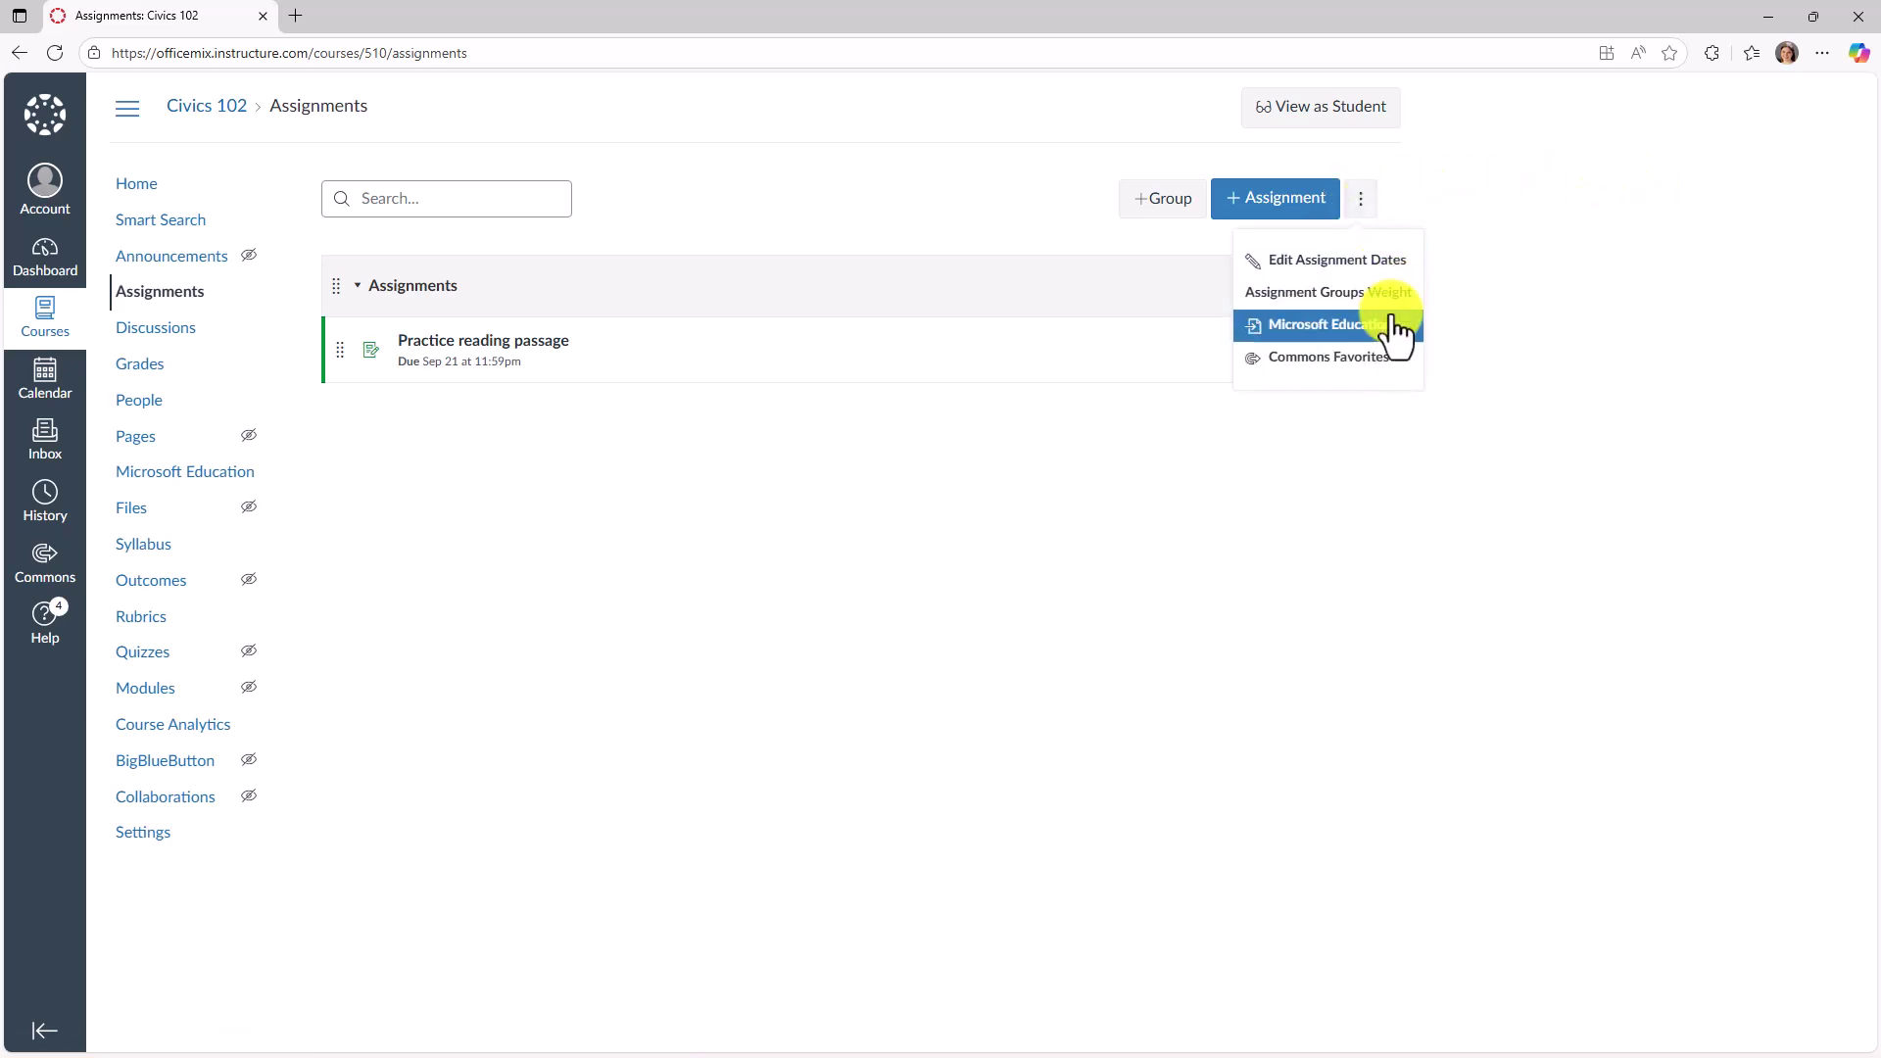
{"action": "left_click", "coordinate": [1352, 326]}
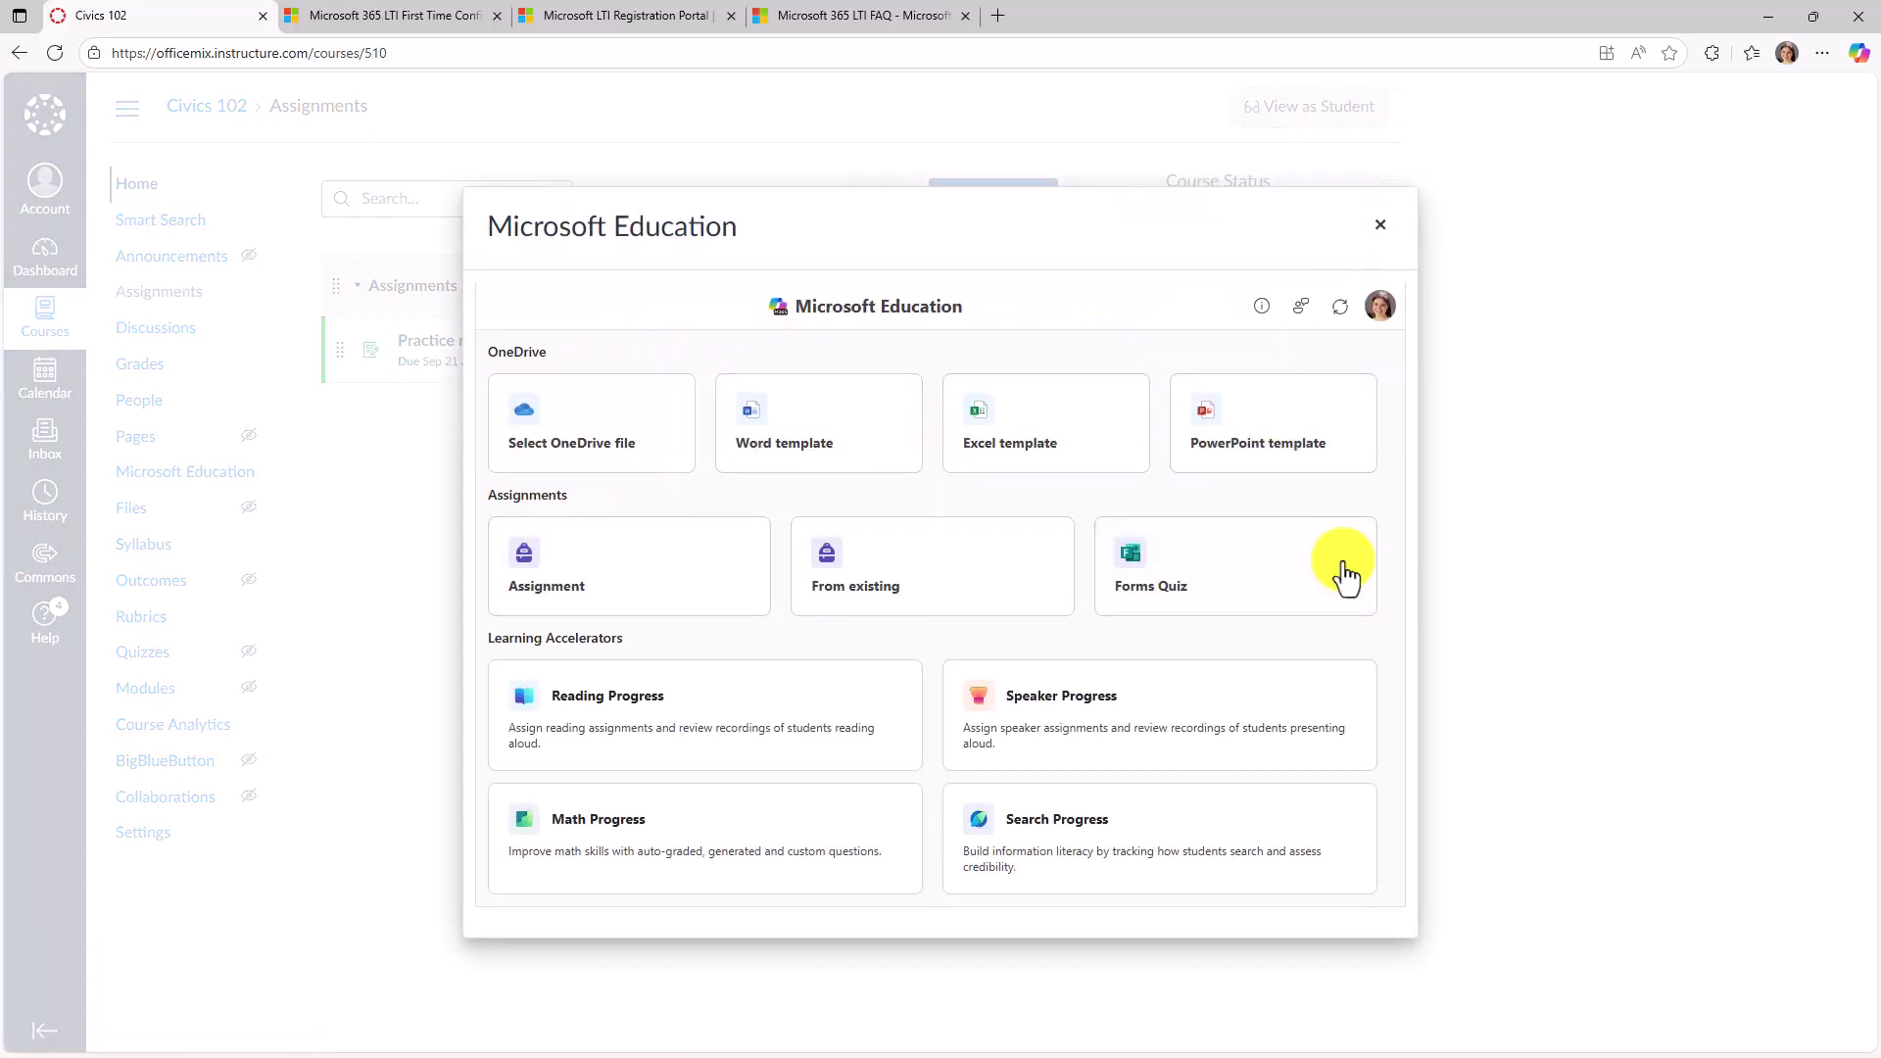
{"action": "left_click", "coordinate": [1226, 698]}
{"action": "left_click", "coordinate": [1303, 474]}
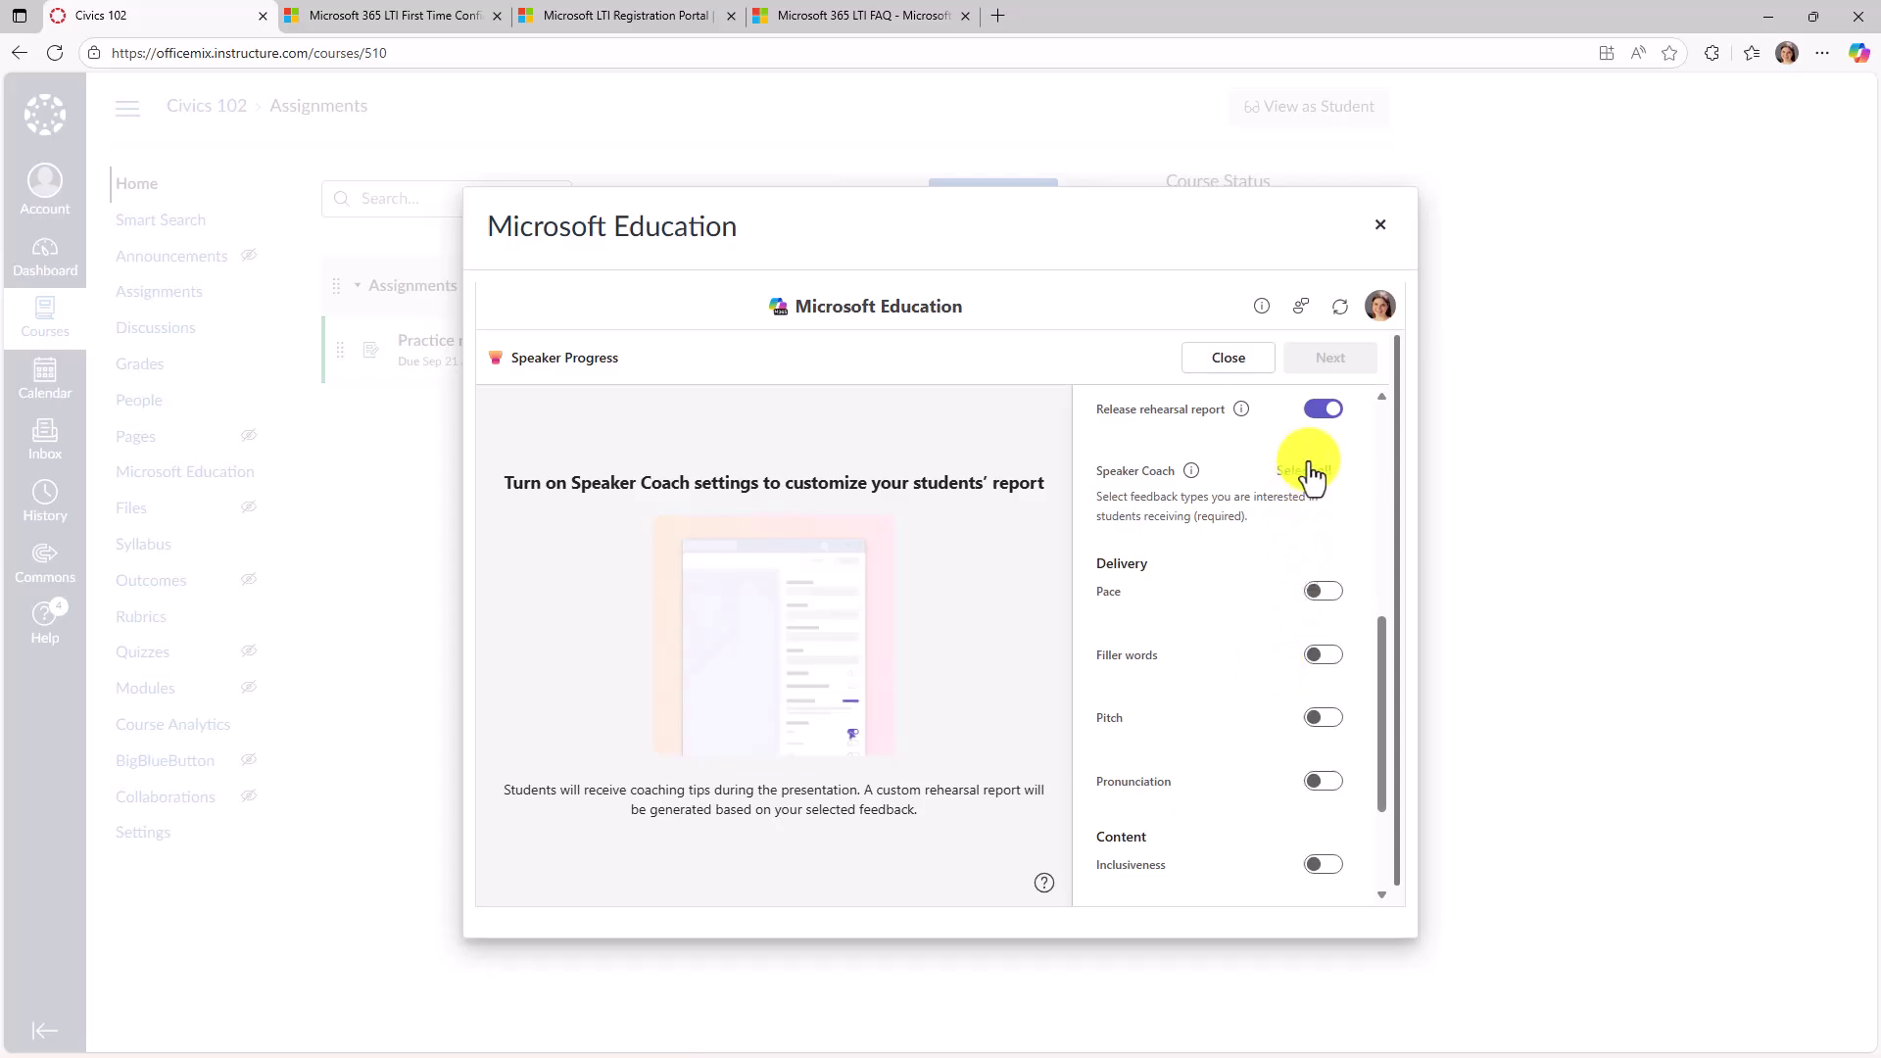
{"action": "scroll", "coordinate": [833, 637], "scroll_direction": "down", "scroll_amount": 8}
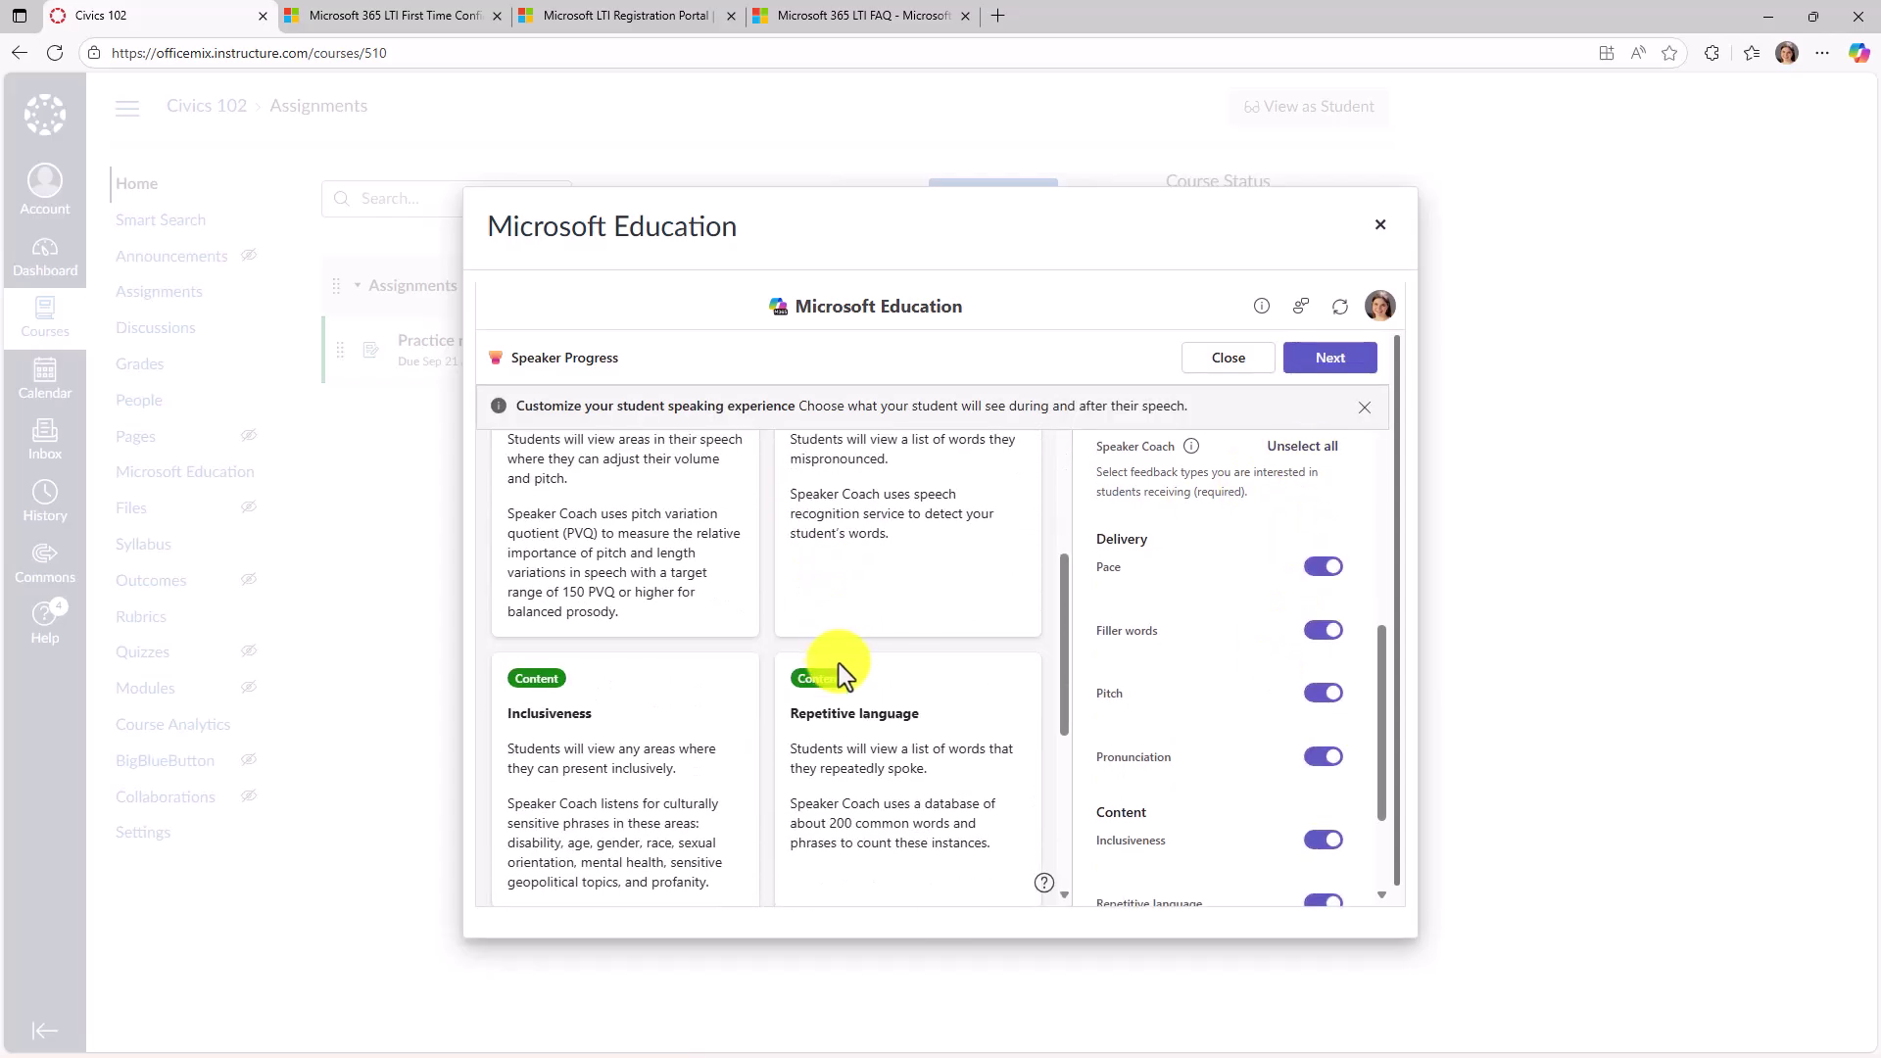
{"action": "scroll", "coordinate": [839, 703], "scroll_direction": "up", "scroll_amount": 10}
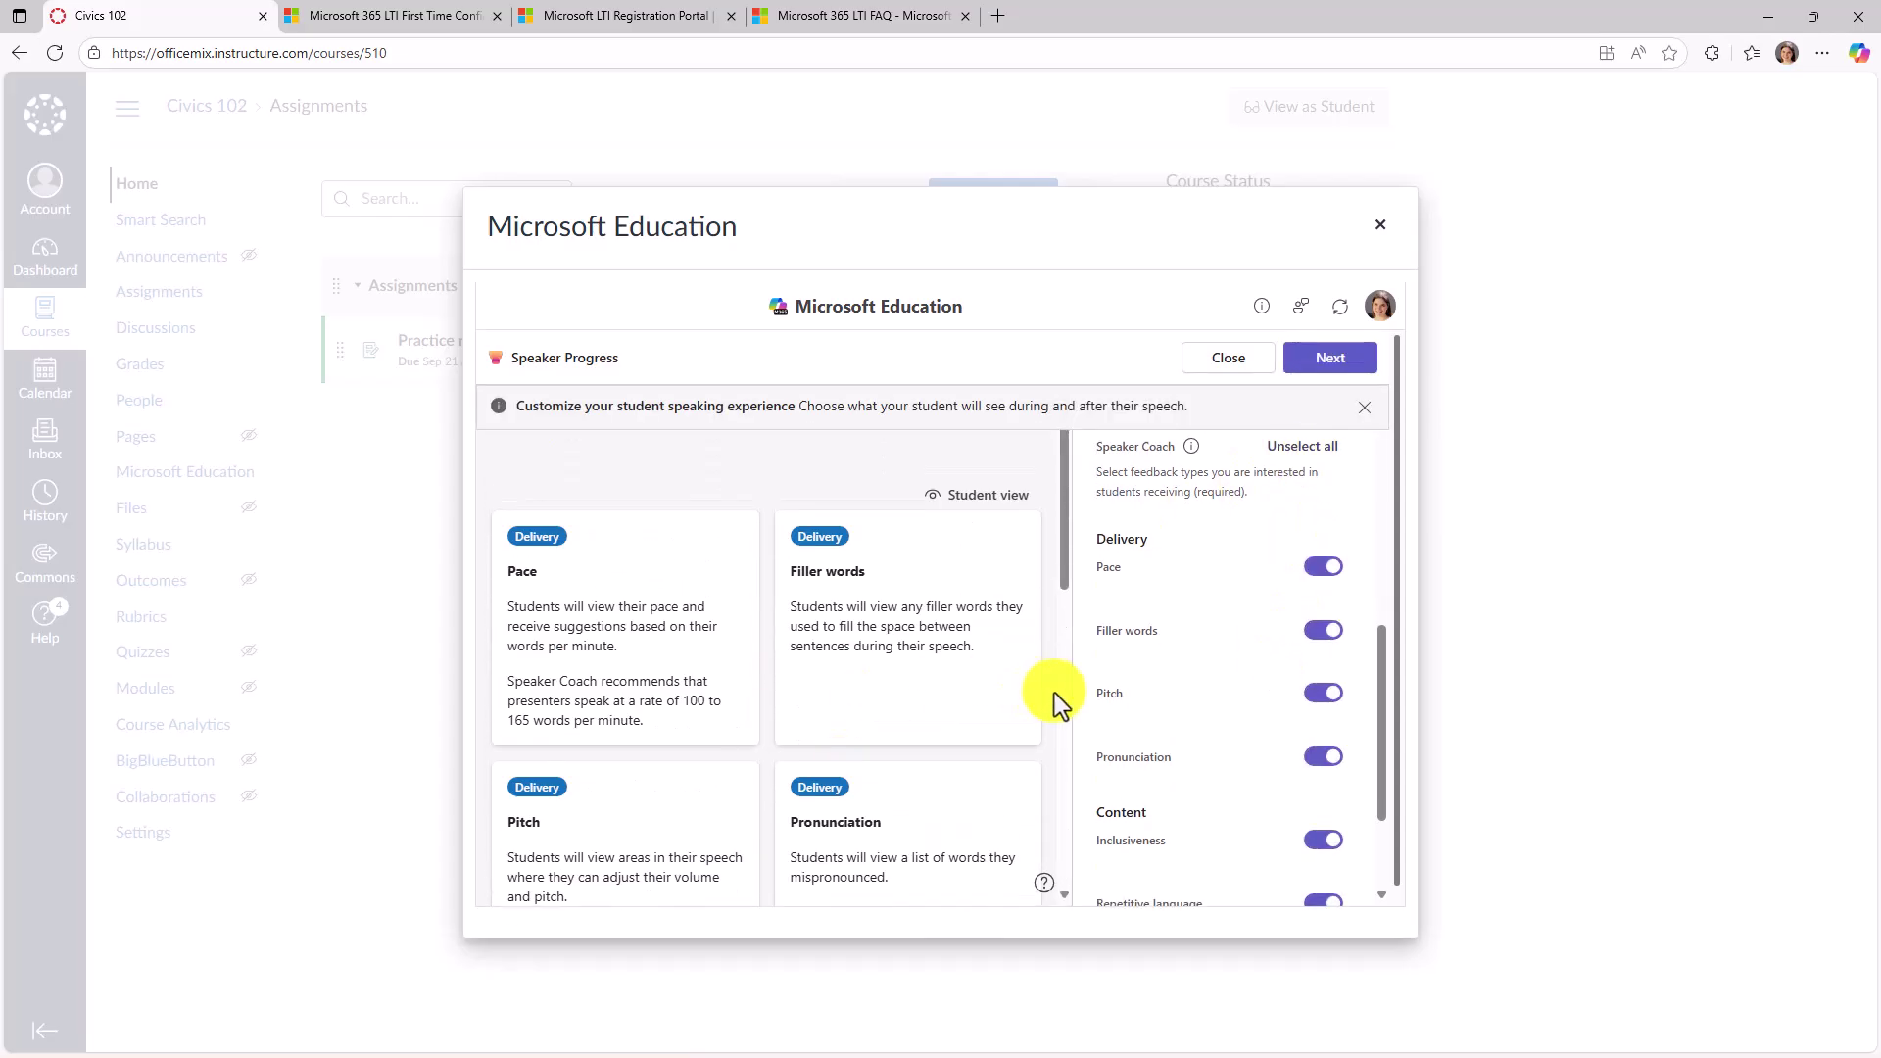
{"action": "left_click", "coordinate": [1228, 358]}
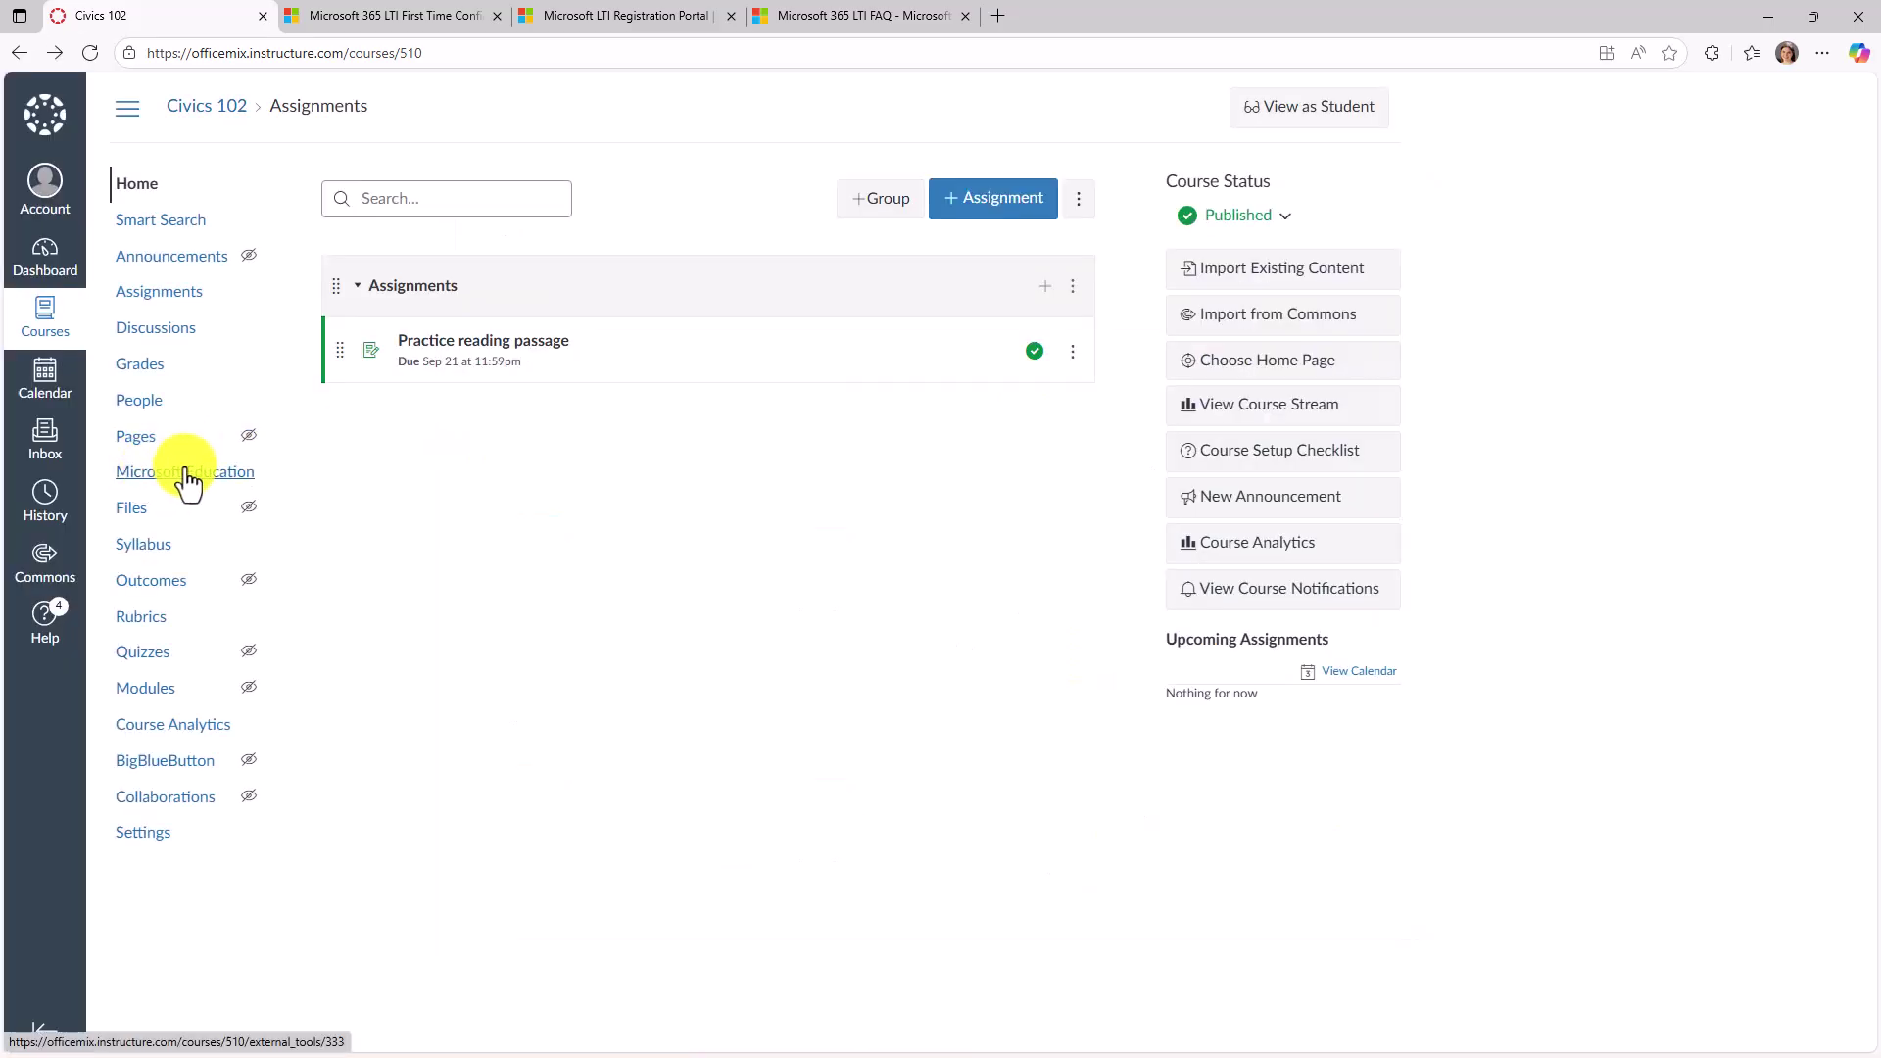
Open Reflect from the course's Microsoft Education page and browse its Trends and Meditate sections.
{"action": "left_click", "coordinate": [175, 480]}
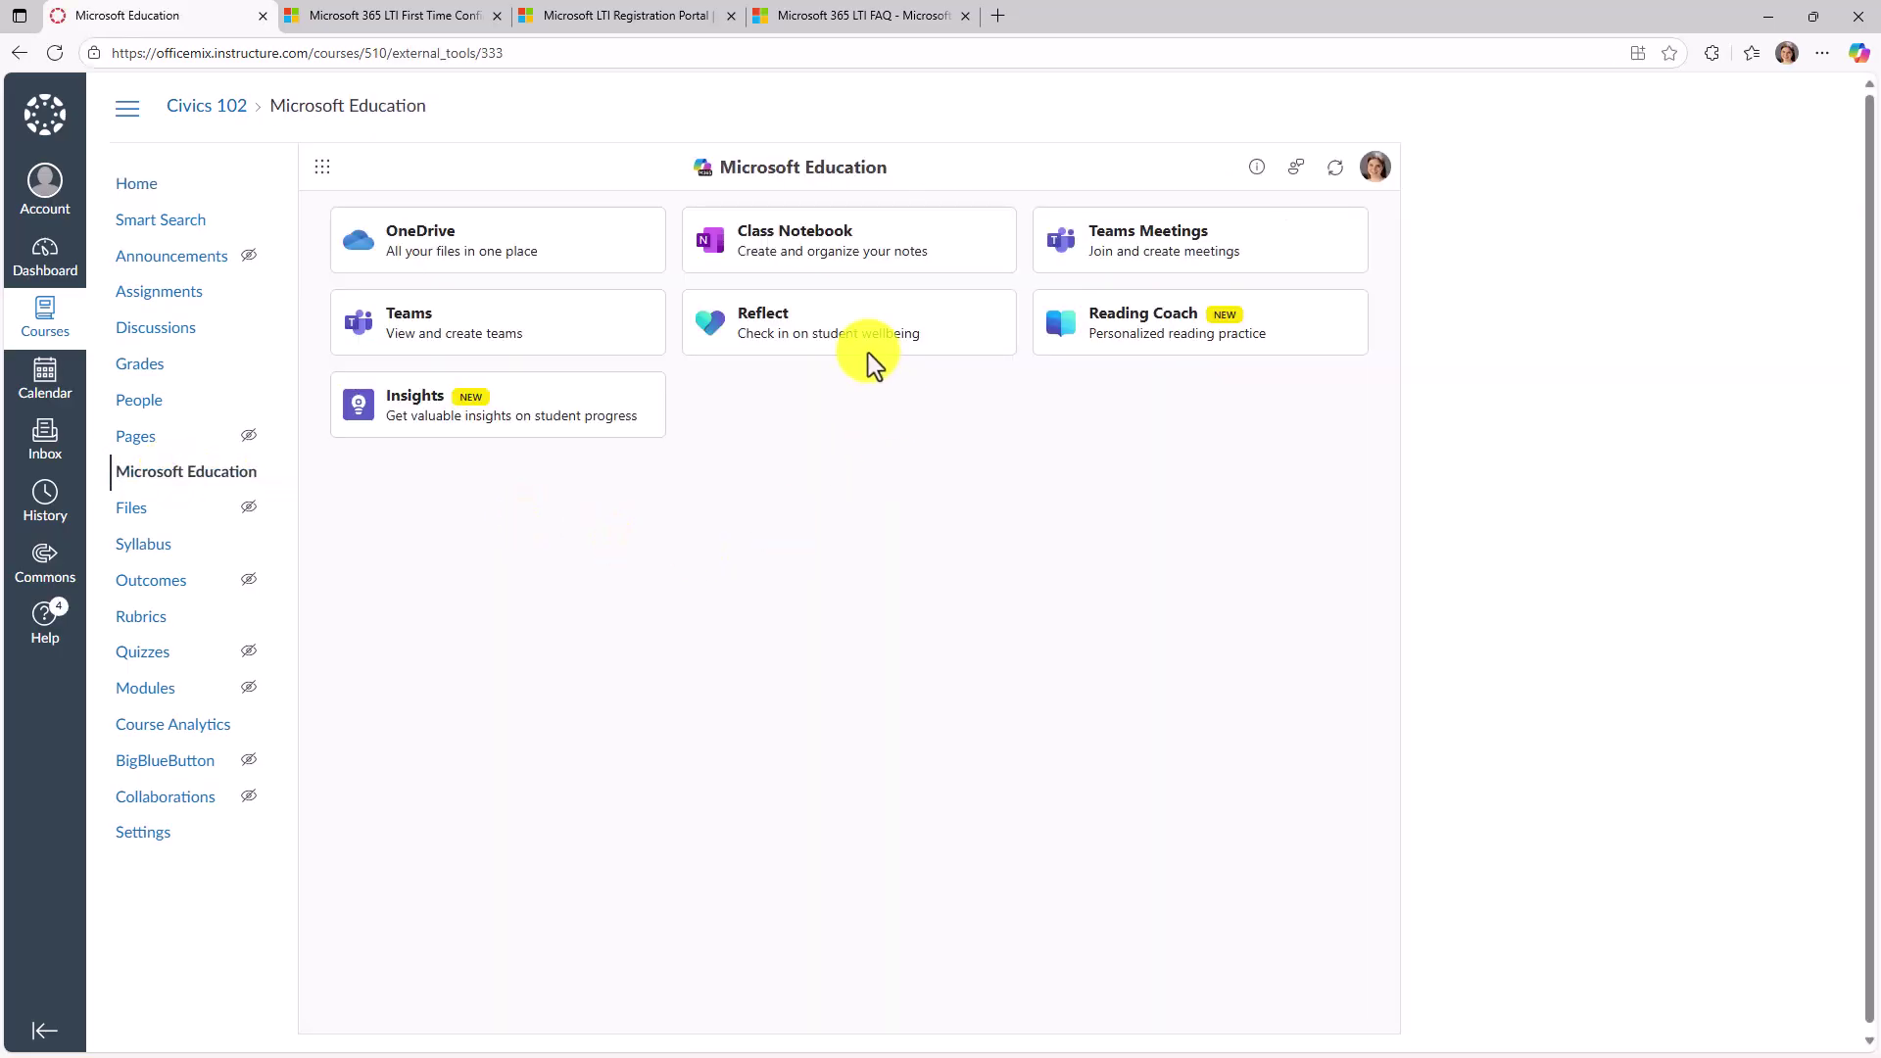
{"action": "left_click", "coordinate": [782, 331]}
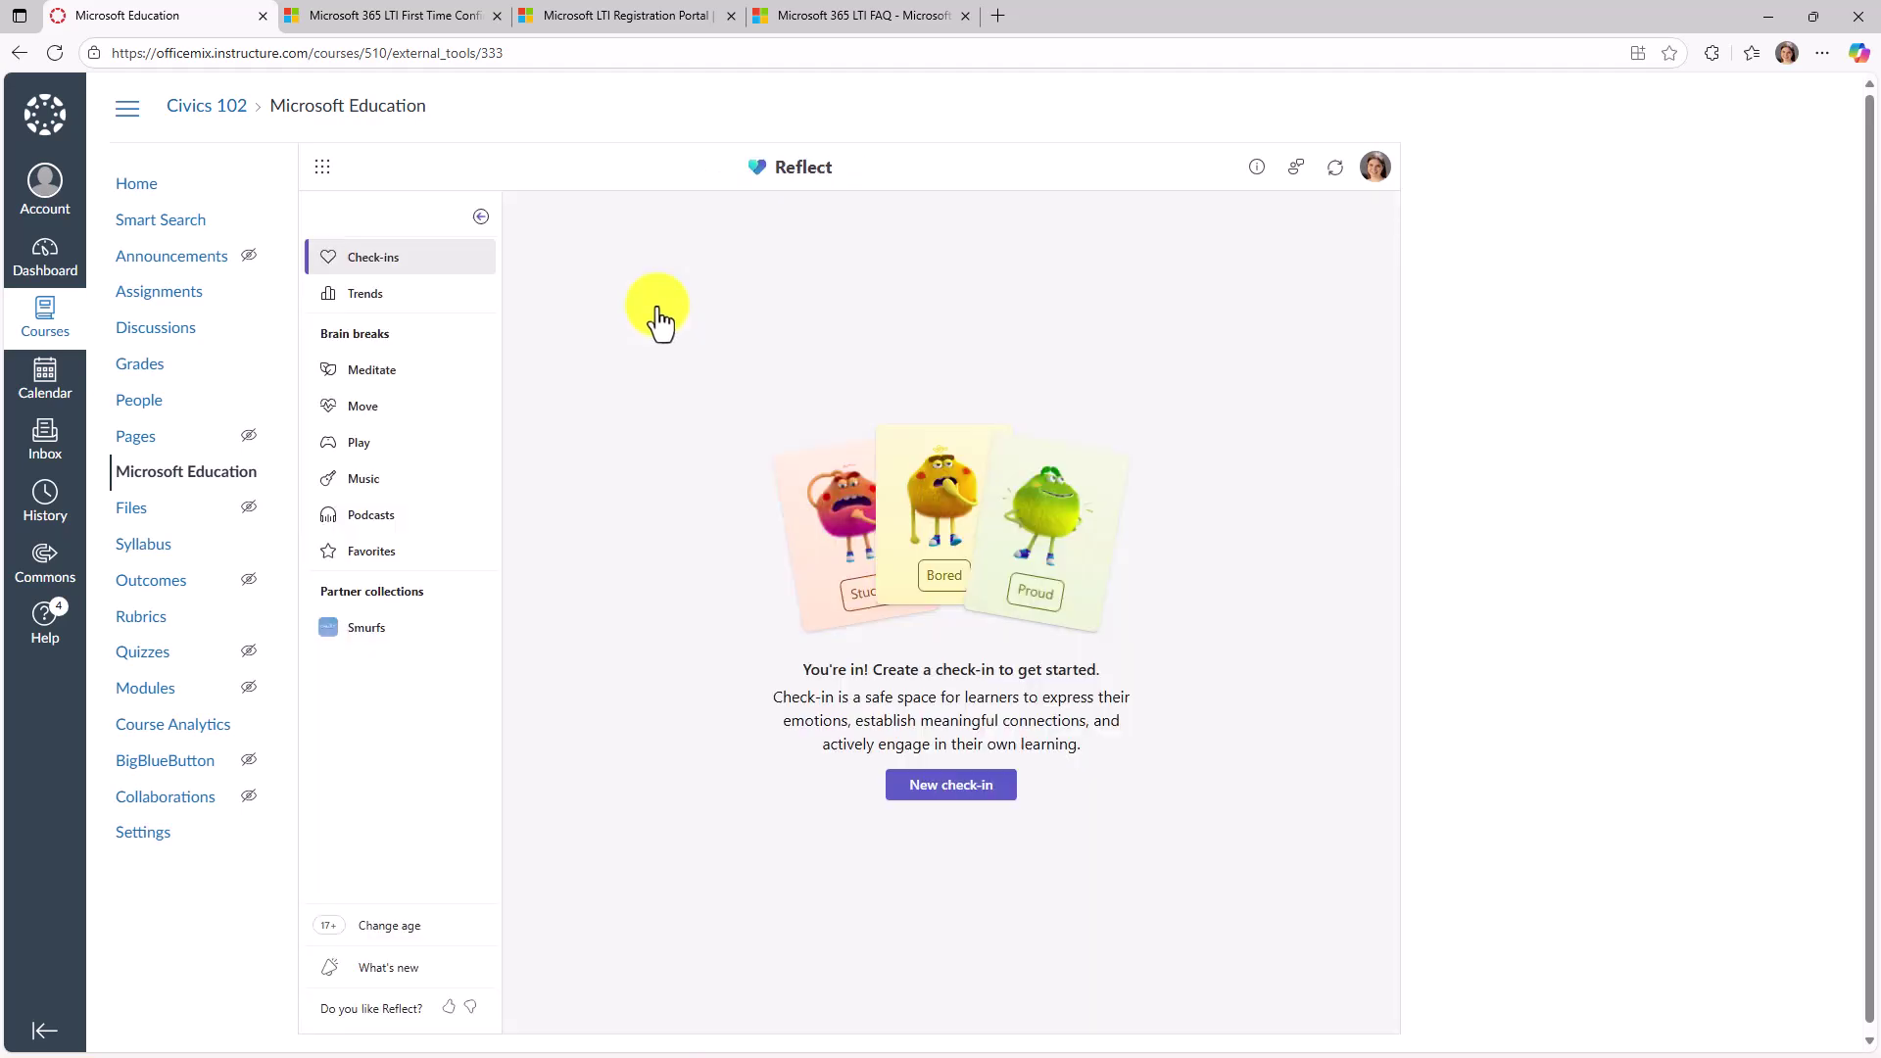
{"action": "left_click", "coordinate": [368, 297]}
{"action": "left_click", "coordinate": [384, 377]}
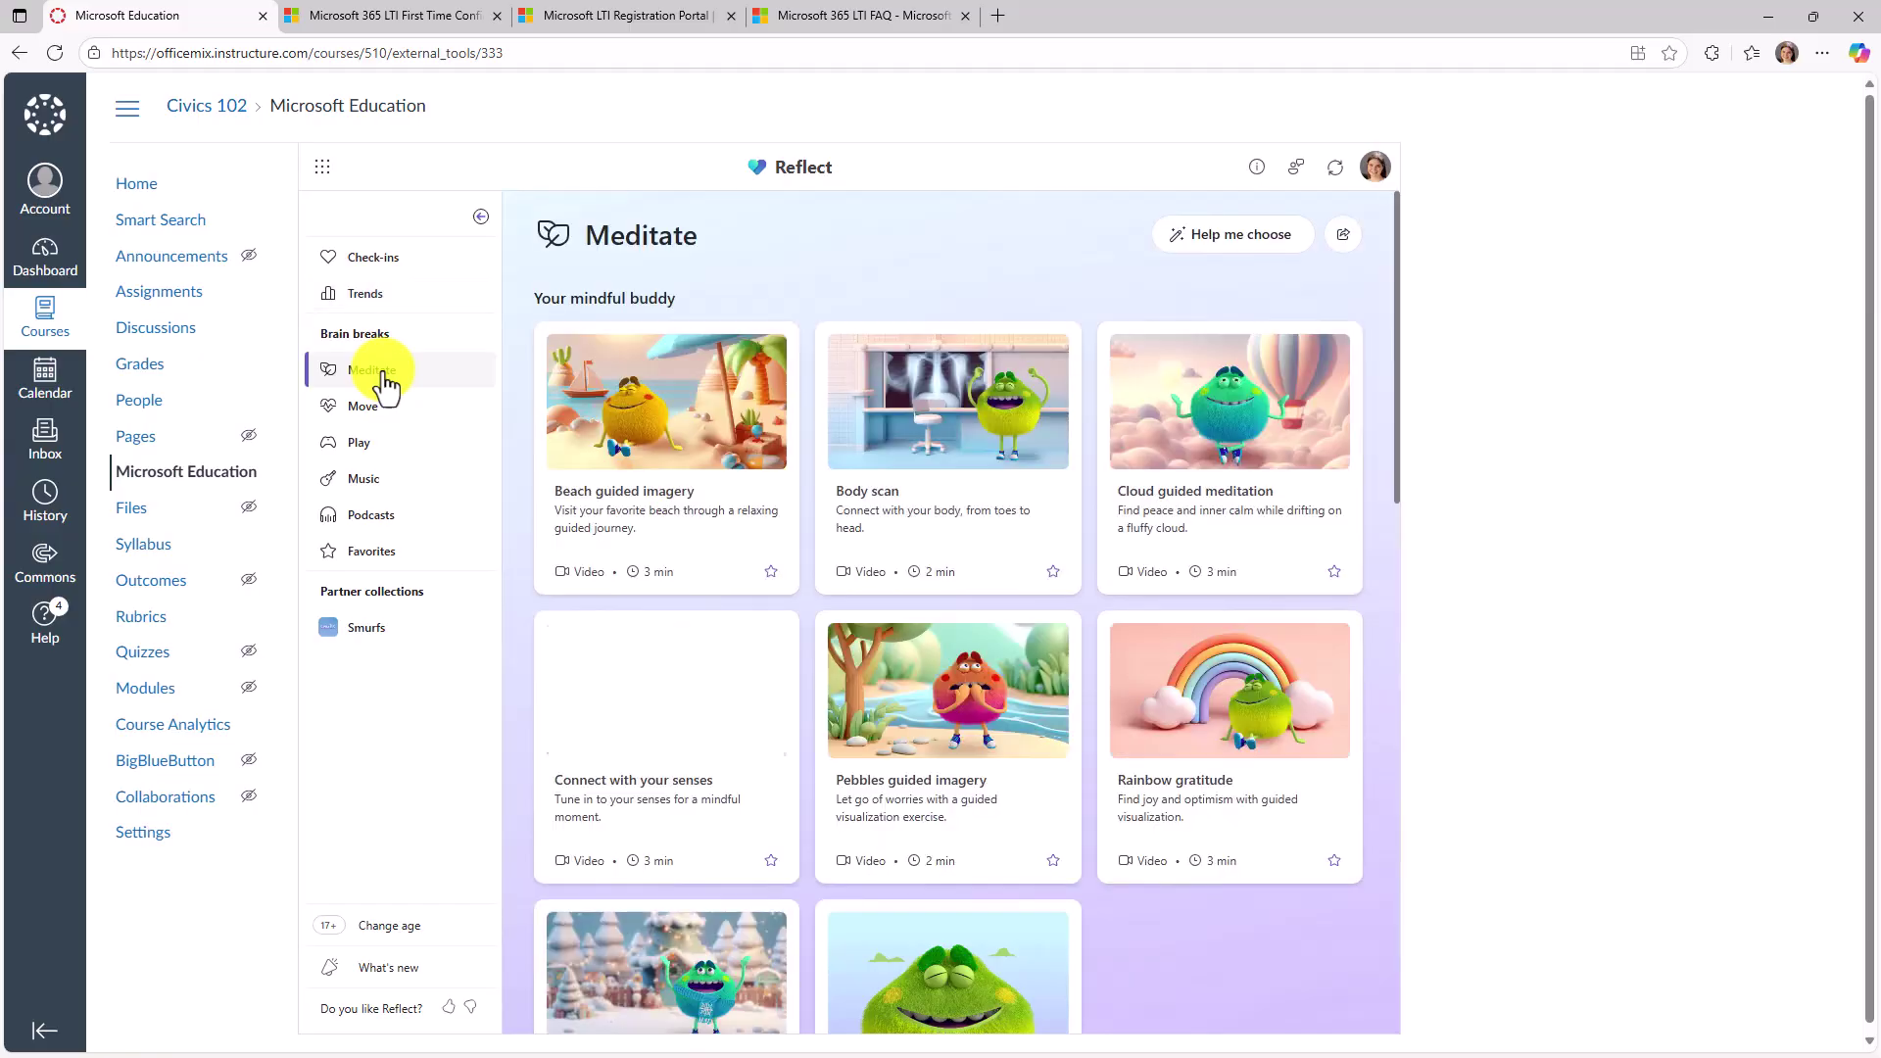
{"action": "left_click", "coordinate": [373, 263]}
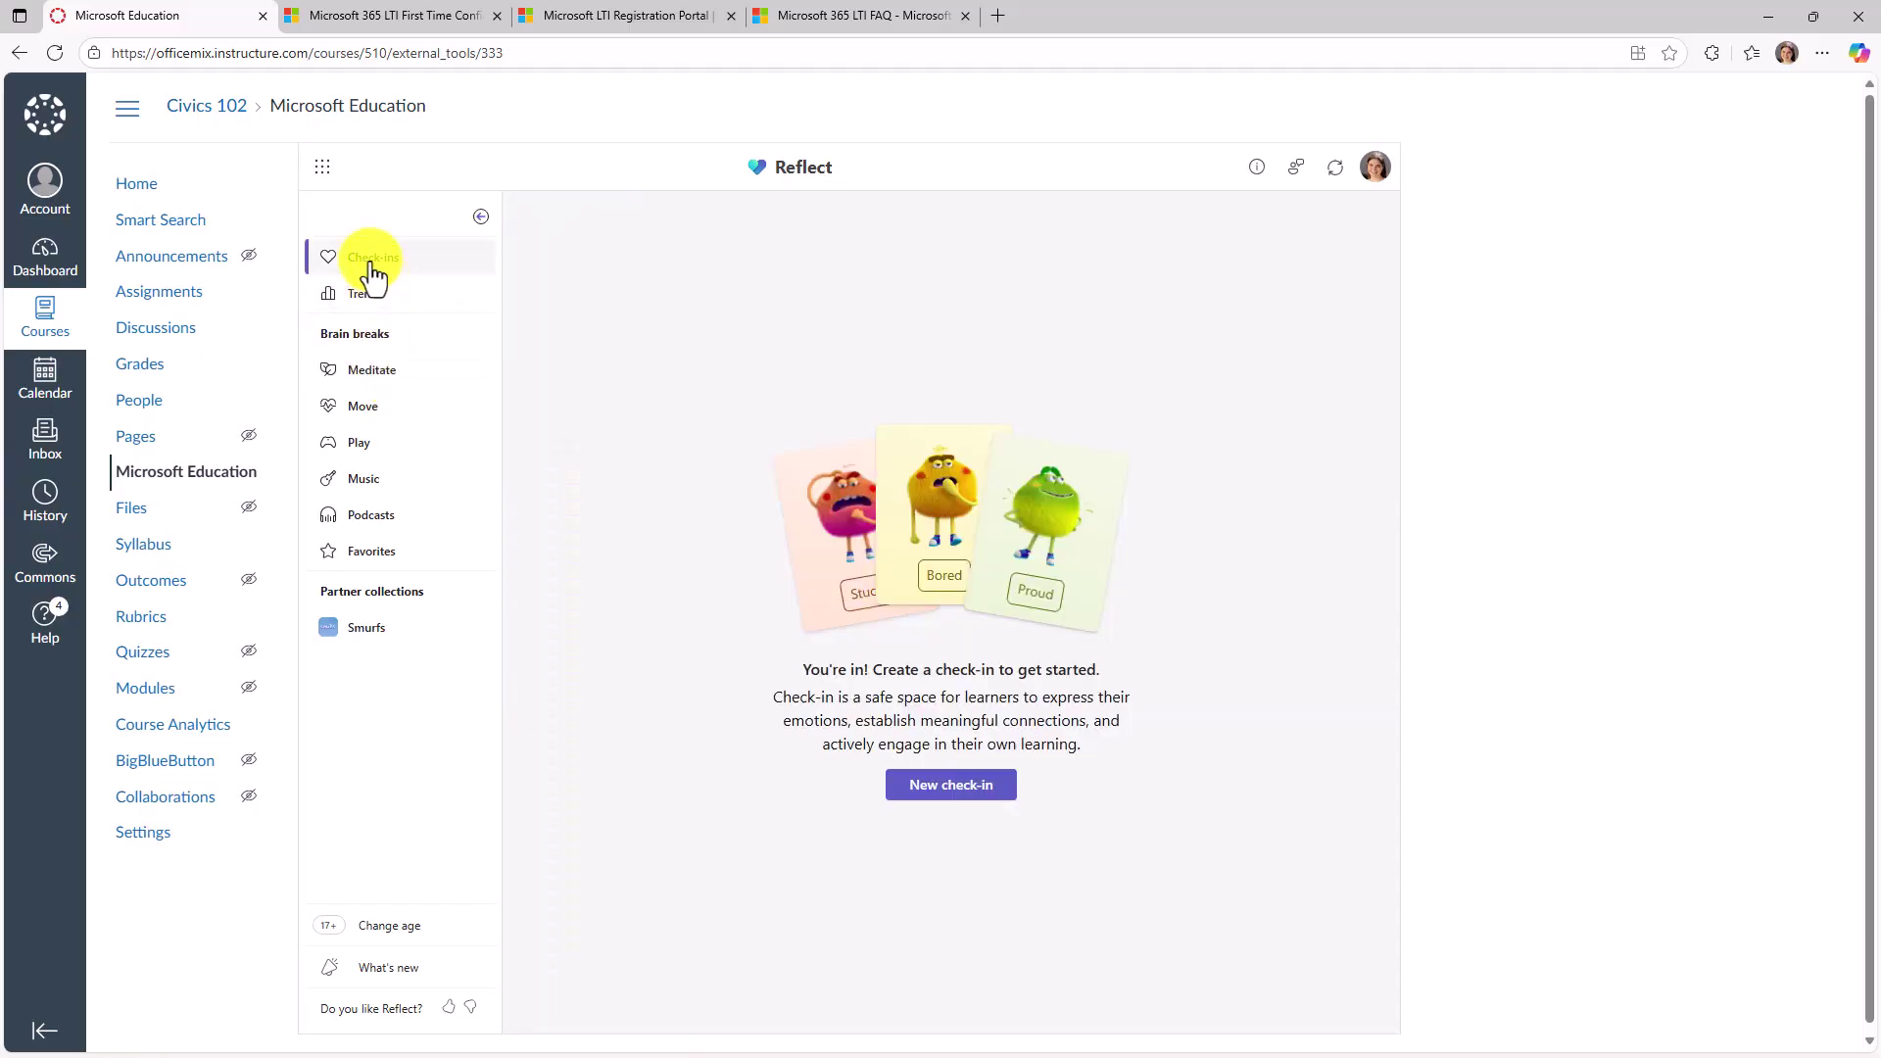
Start a new Reflect check-in, cancel it, and bring up the Microsoft Education app list.
{"action": "left_click", "coordinate": [949, 790]}
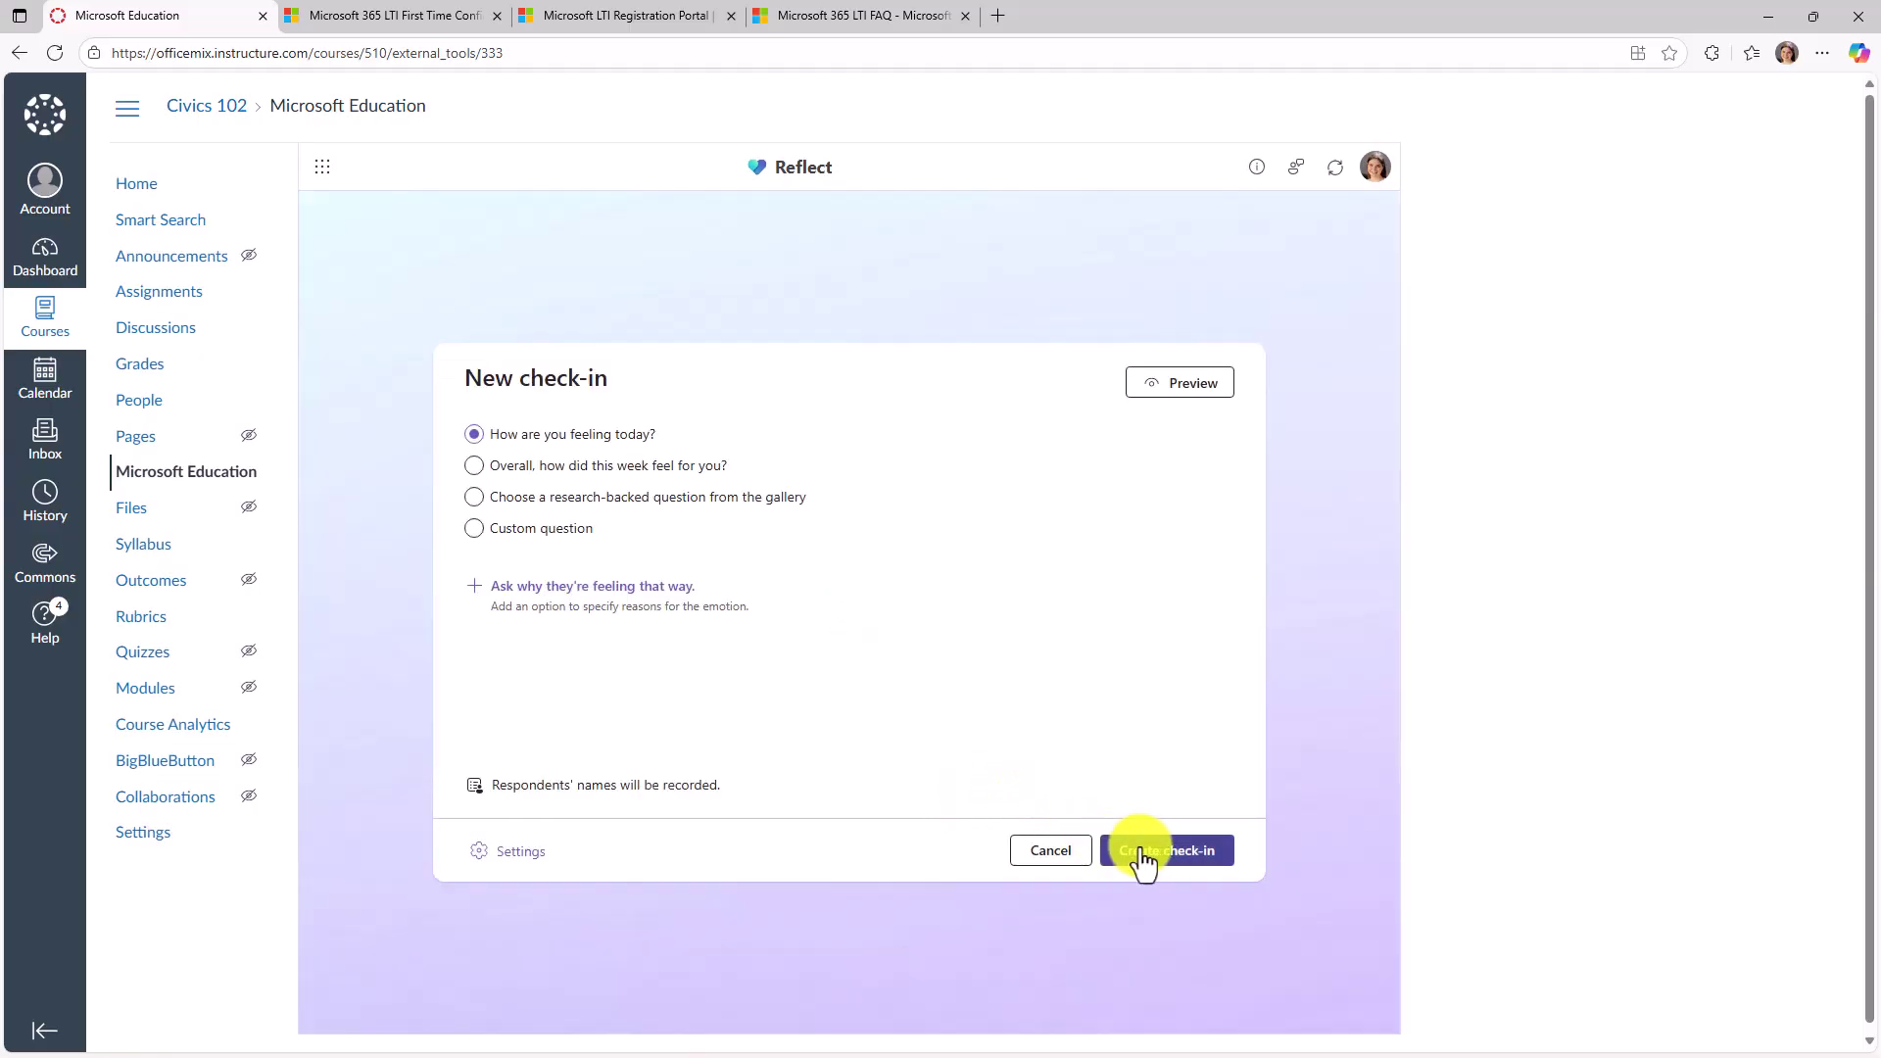
{"action": "left_click", "coordinate": [1049, 851]}
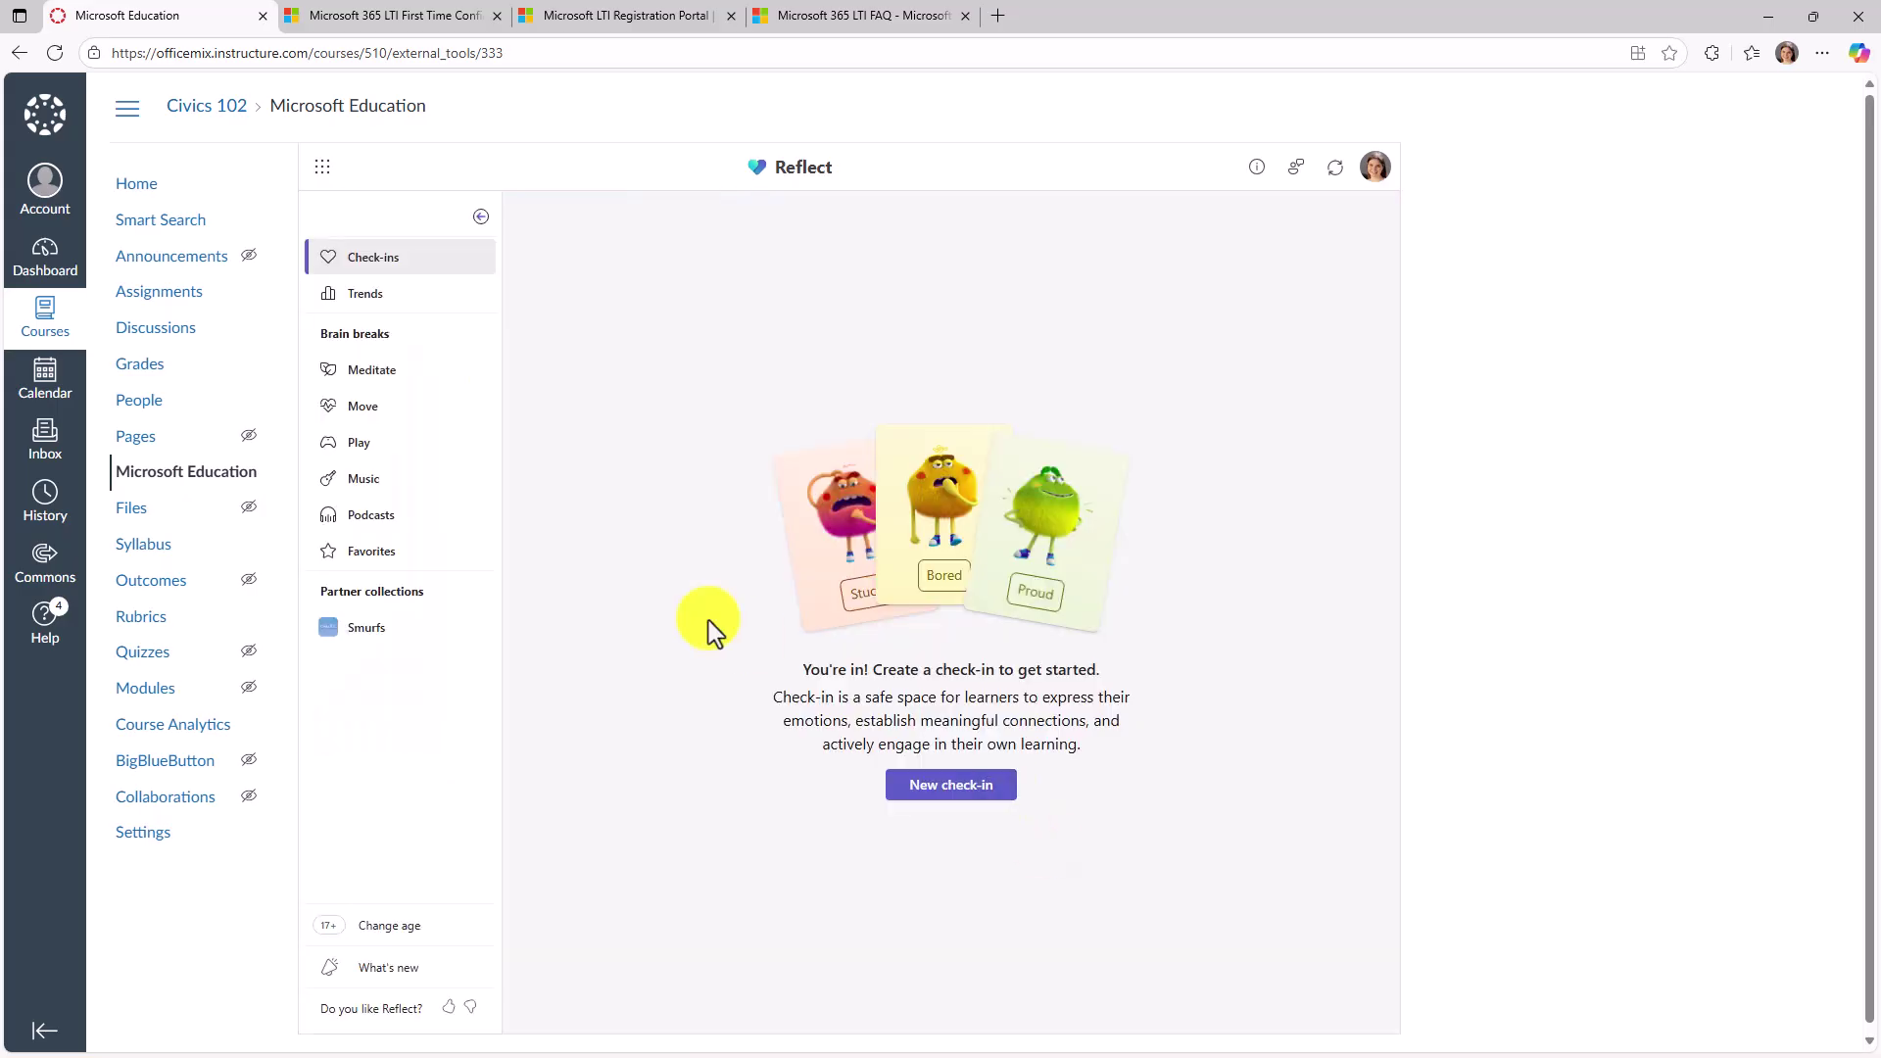
{"action": "left_click", "coordinate": [324, 170]}
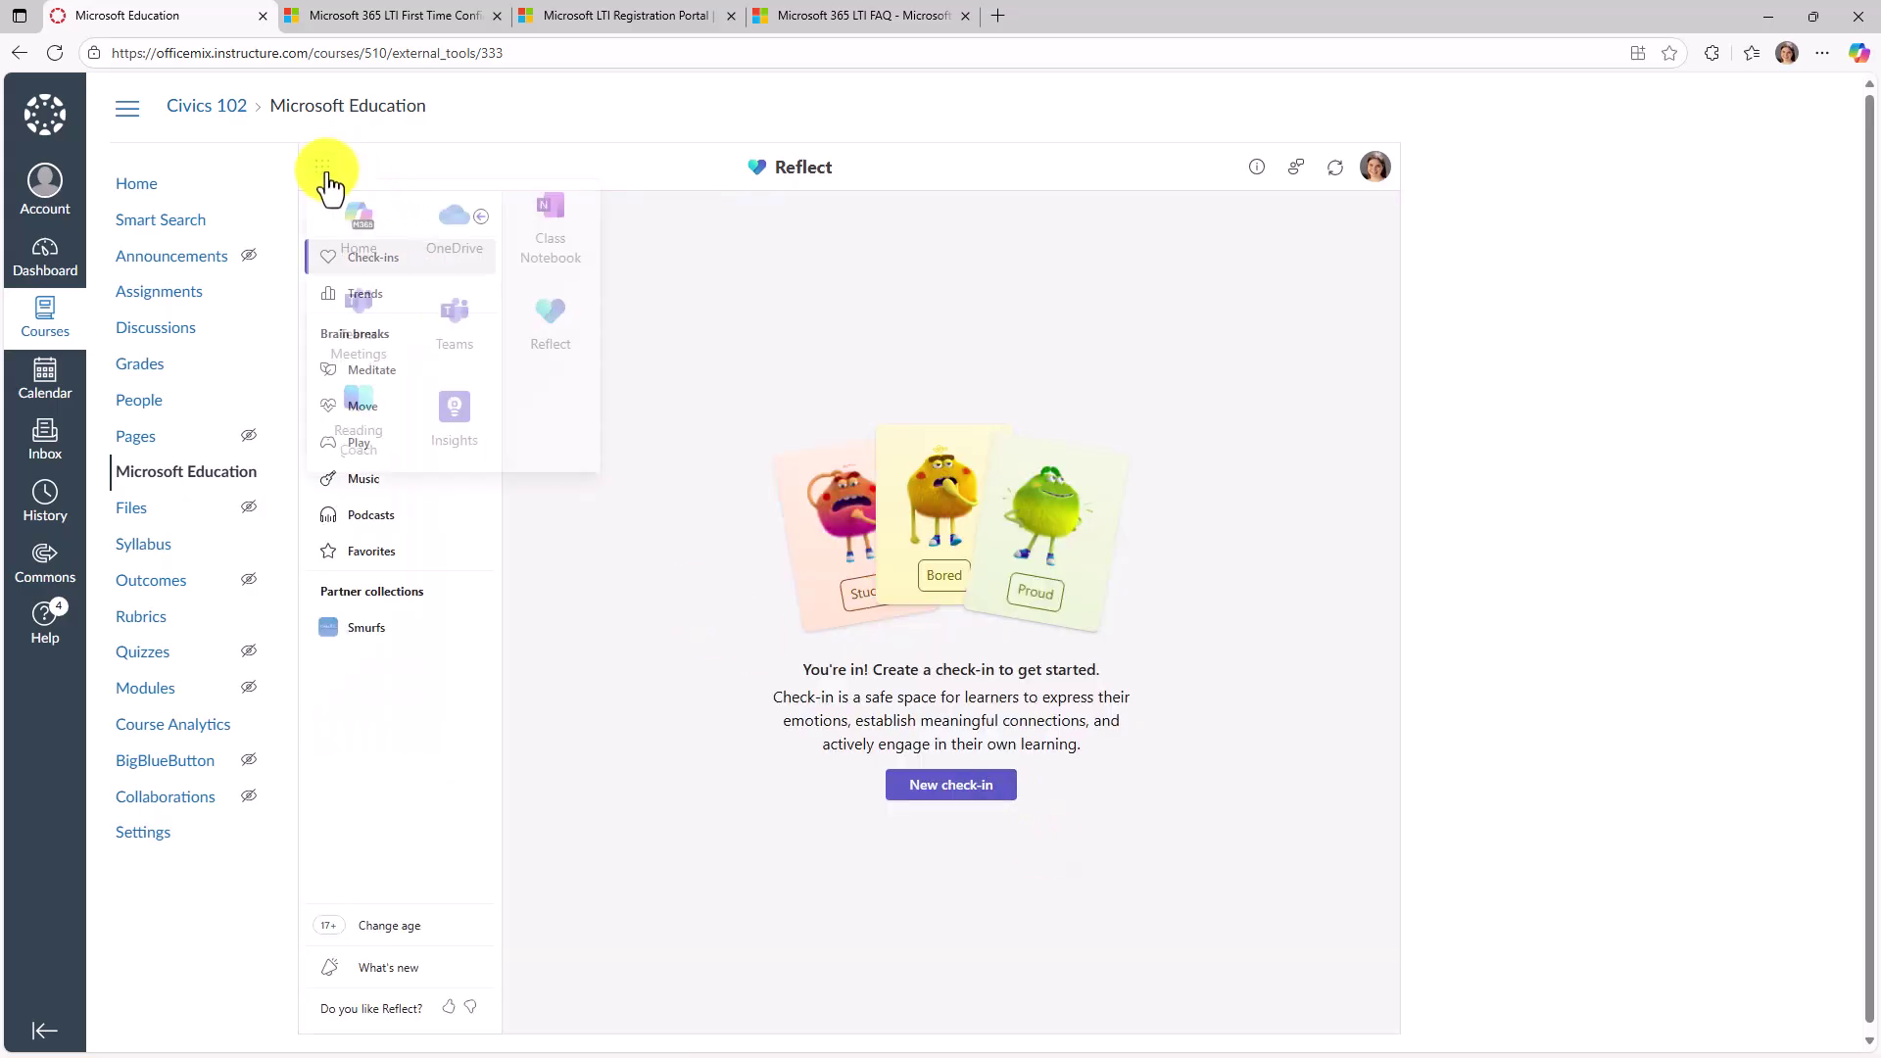
Create a level 3 AI story in Reading Coach about a dog on a mountain.
{"action": "left_click", "coordinate": [363, 220]}
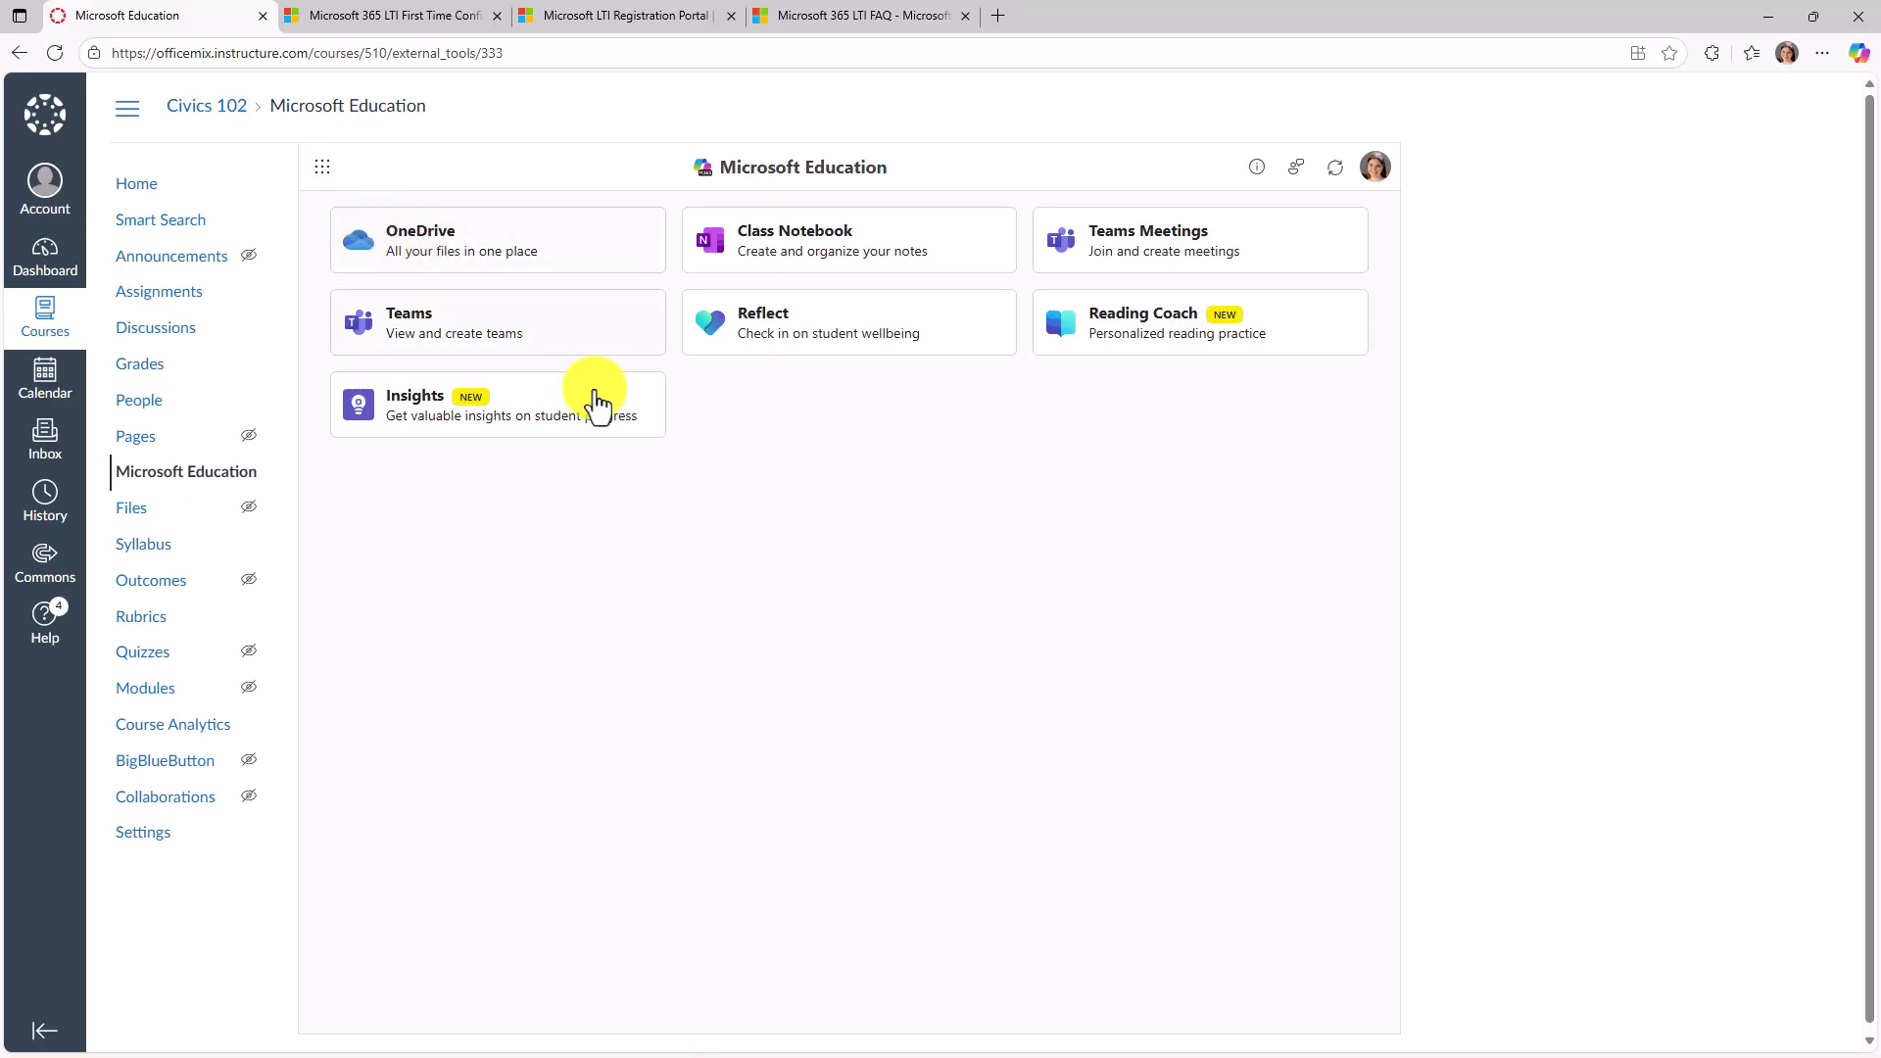
{"action": "left_click", "coordinate": [1162, 333]}
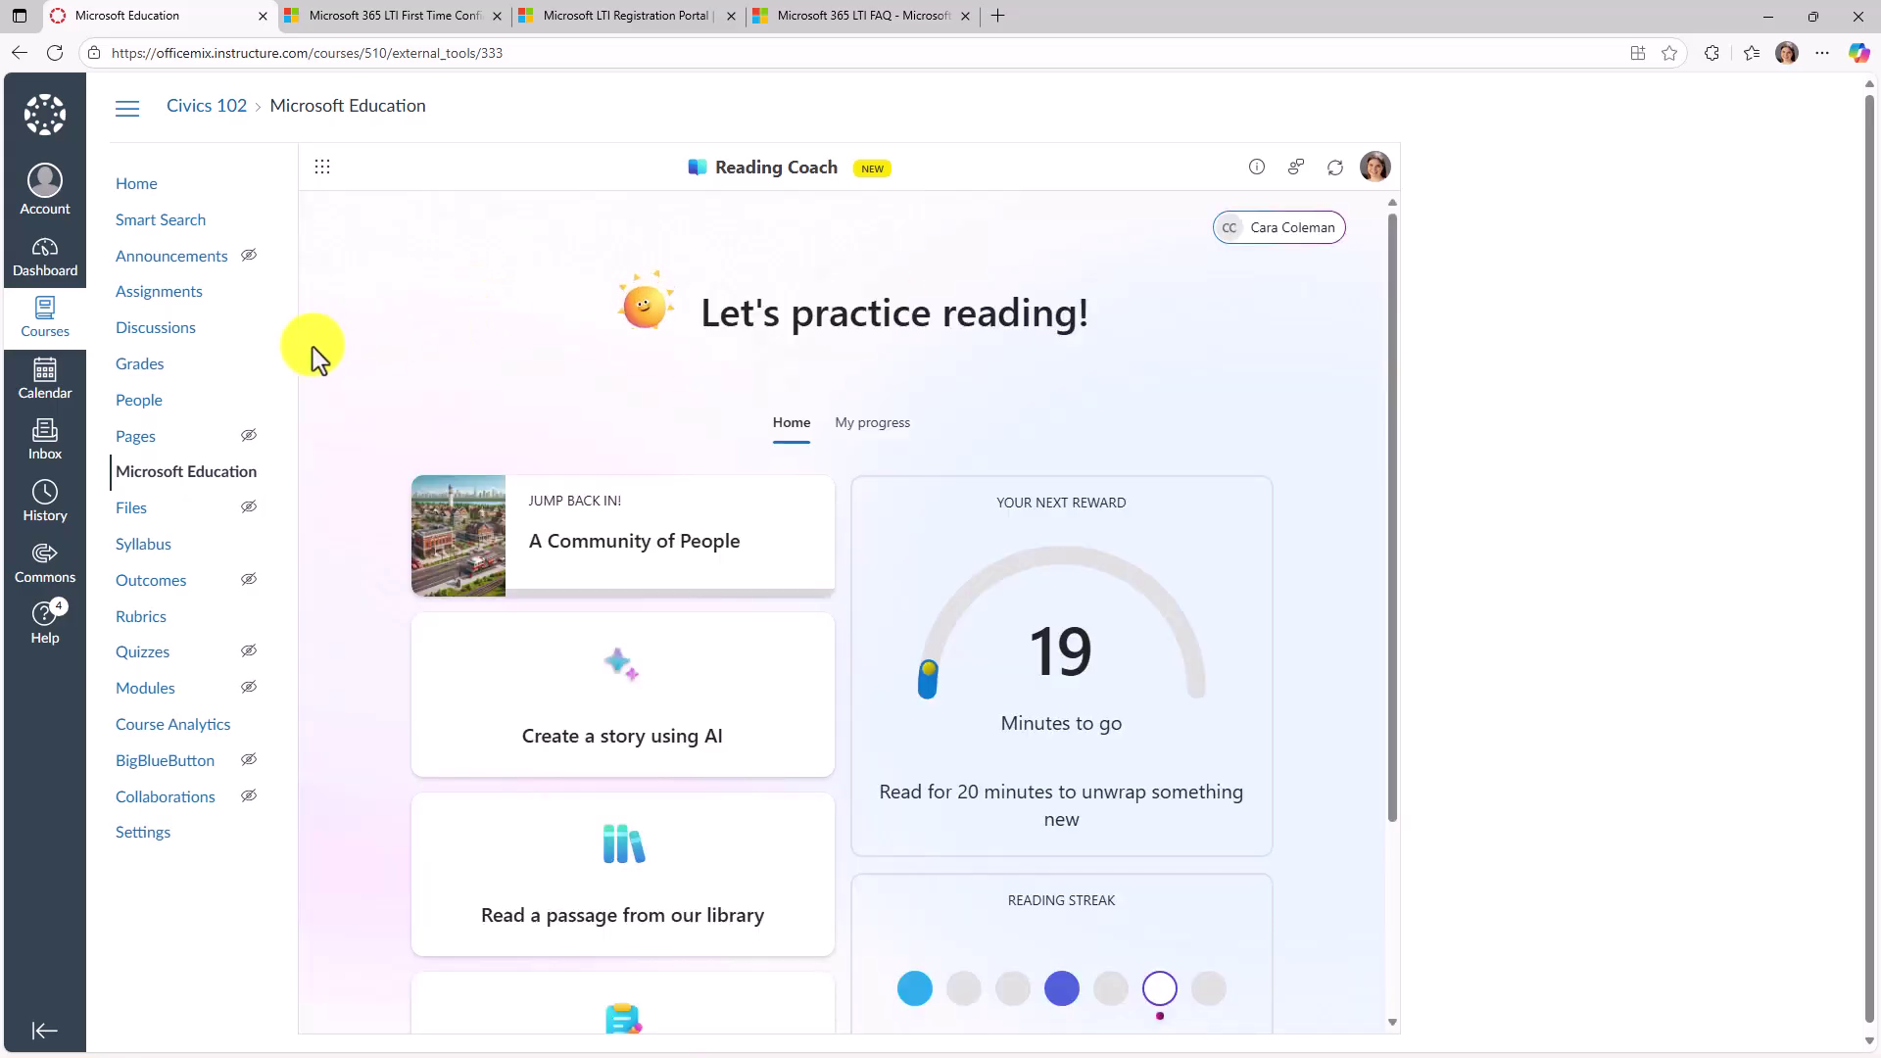
{"action": "left_click", "coordinate": [635, 730]}
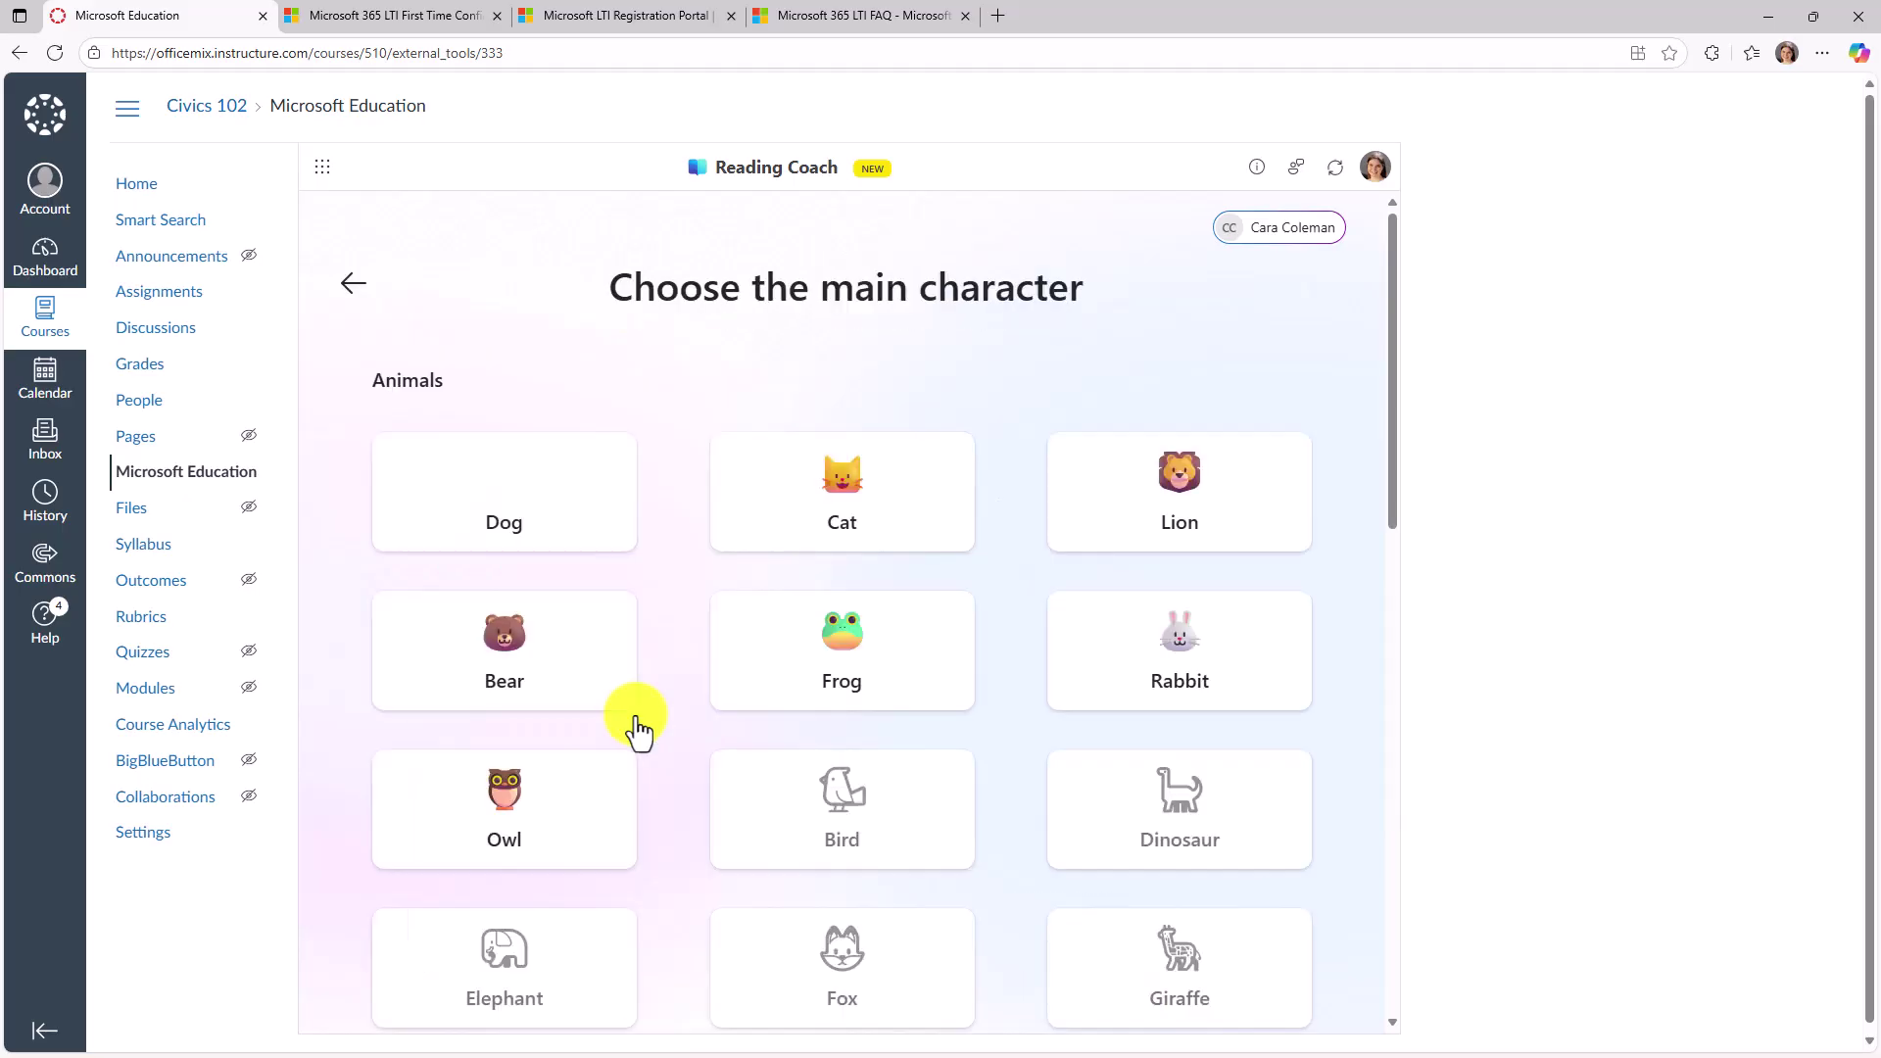
{"action": "left_click", "coordinate": [463, 498]}
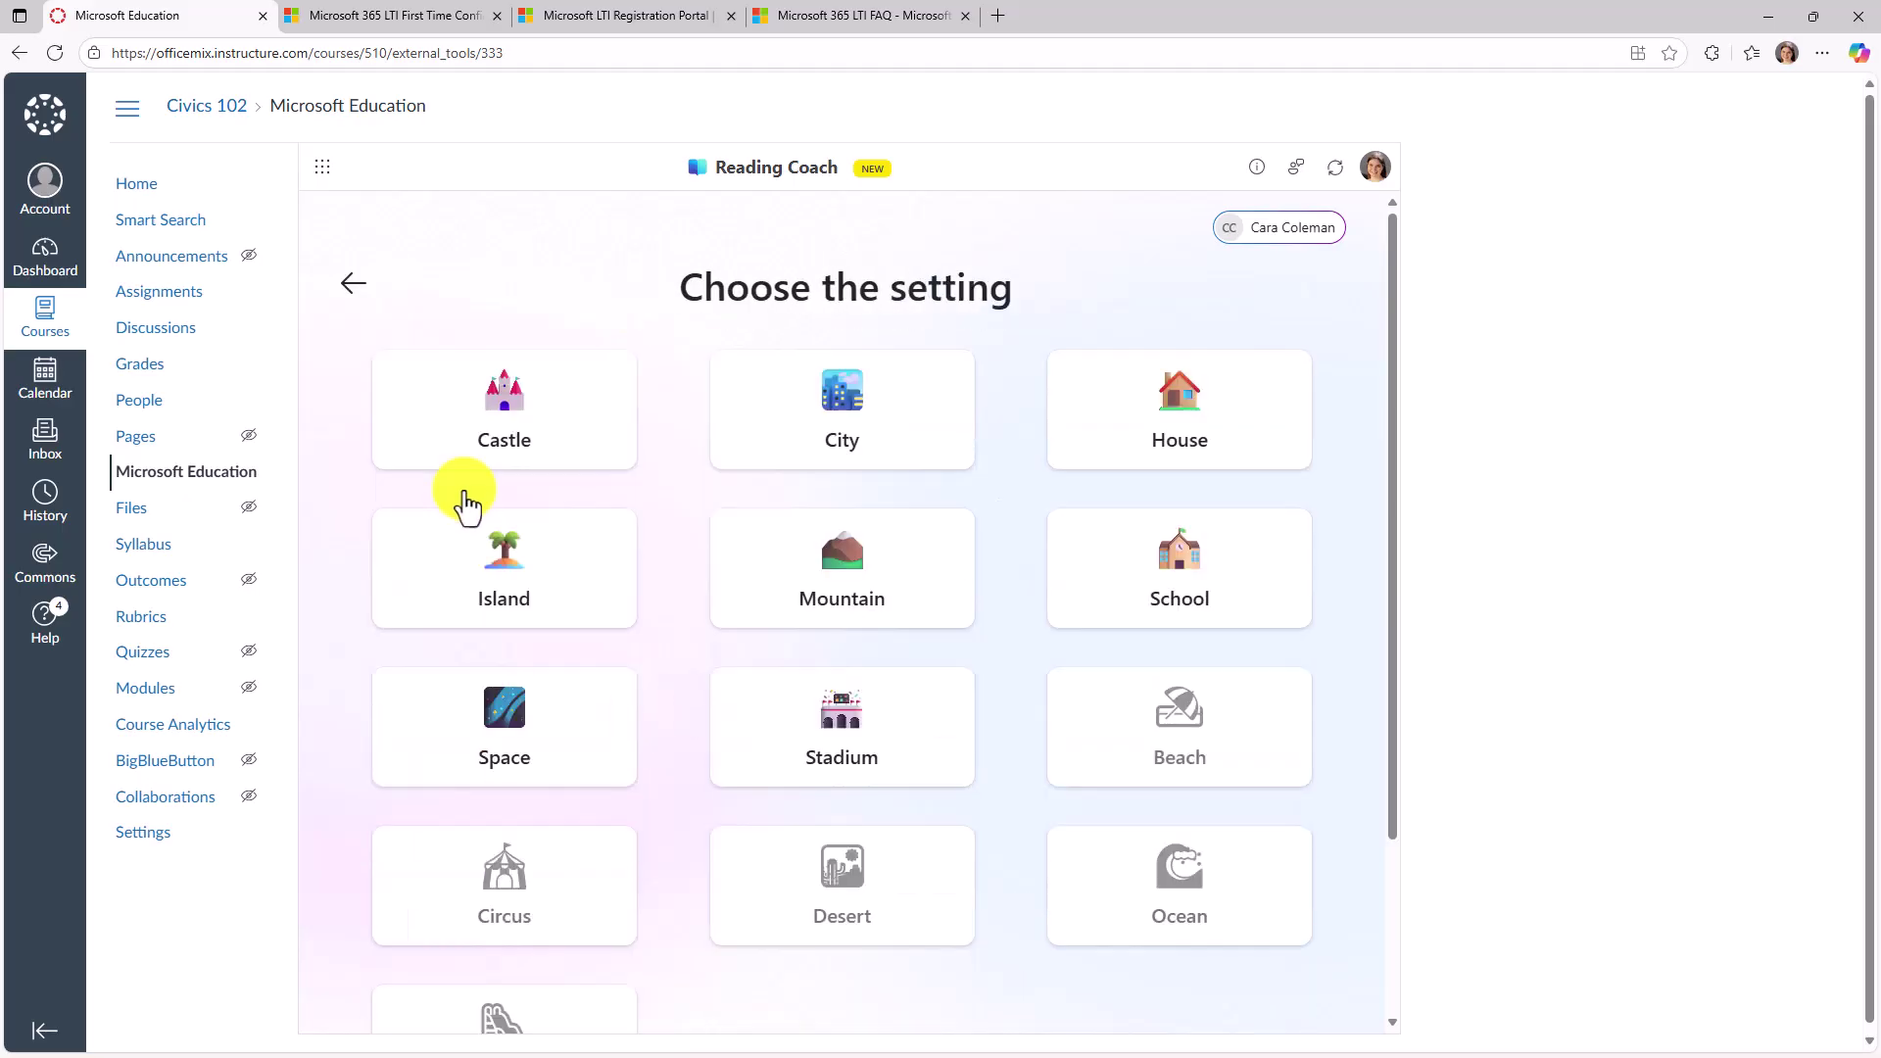
{"action": "left_click", "coordinate": [828, 595]}
{"action": "left_click", "coordinate": [1185, 475]}
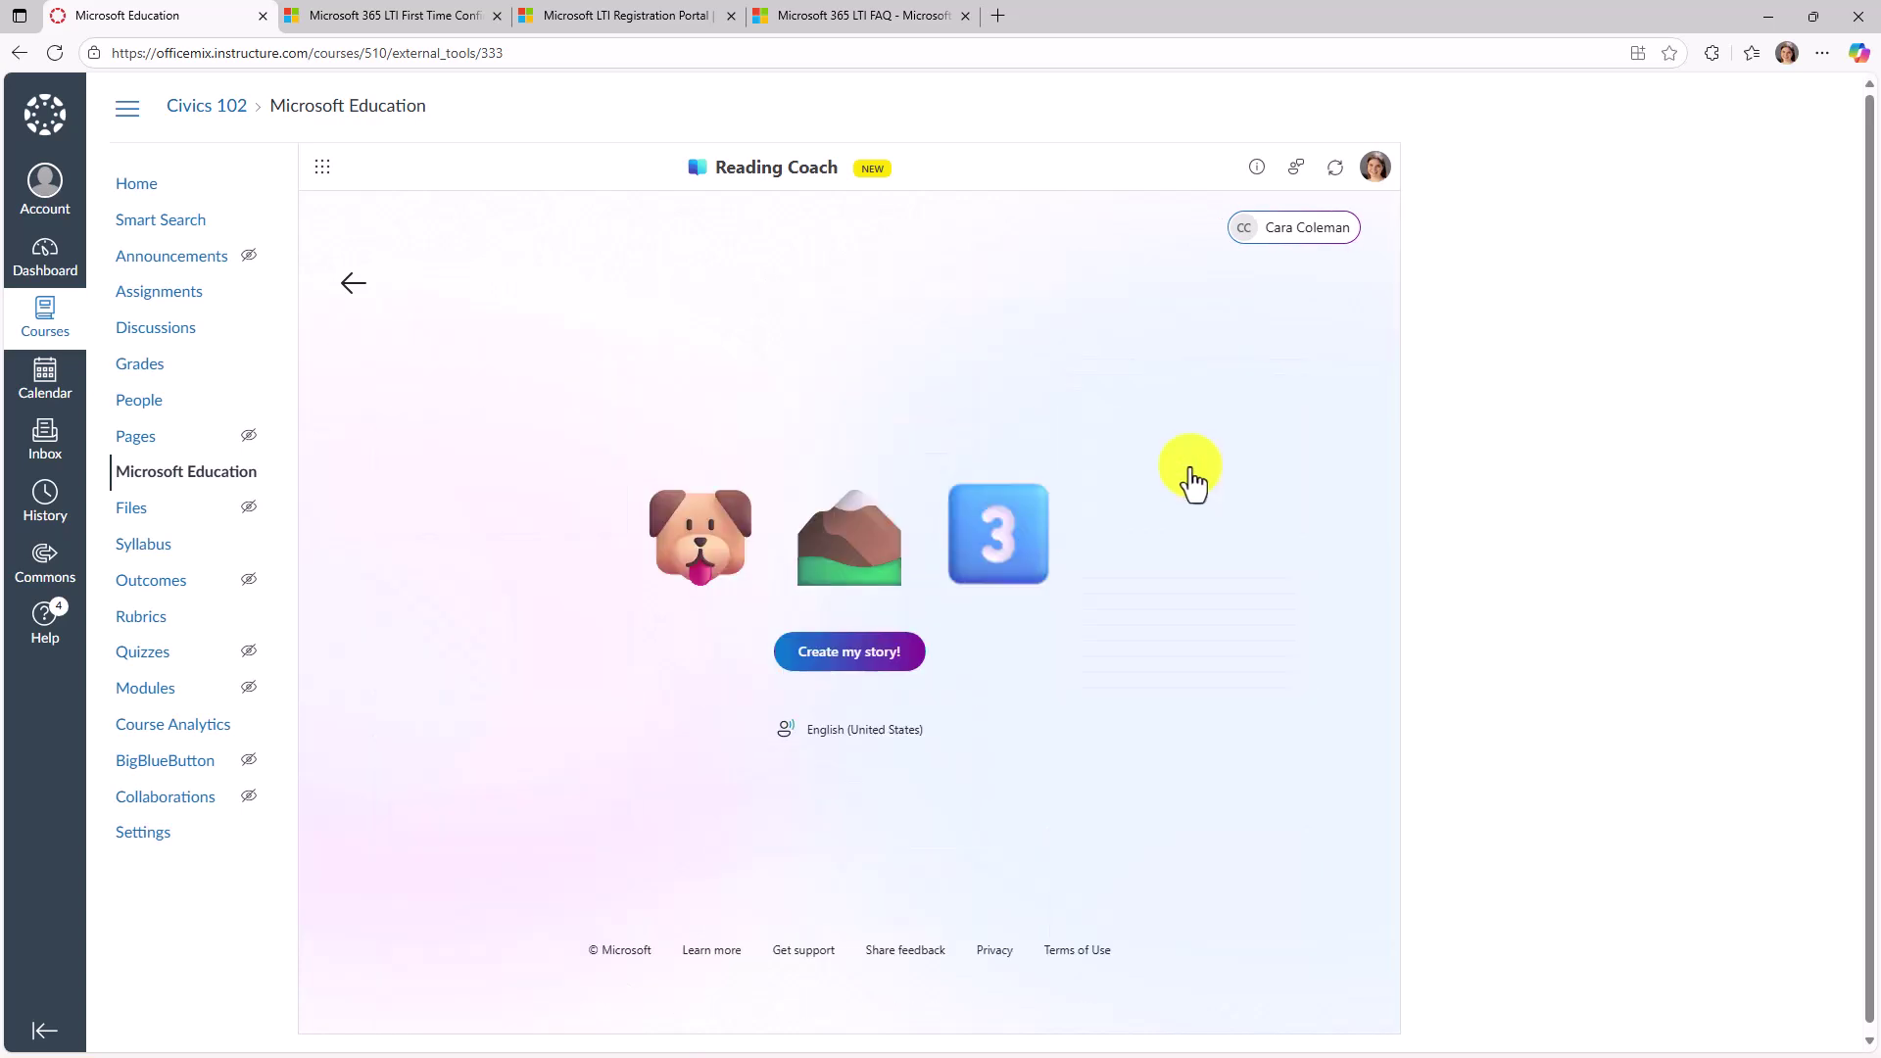
{"action": "left_click", "coordinate": [840, 652]}
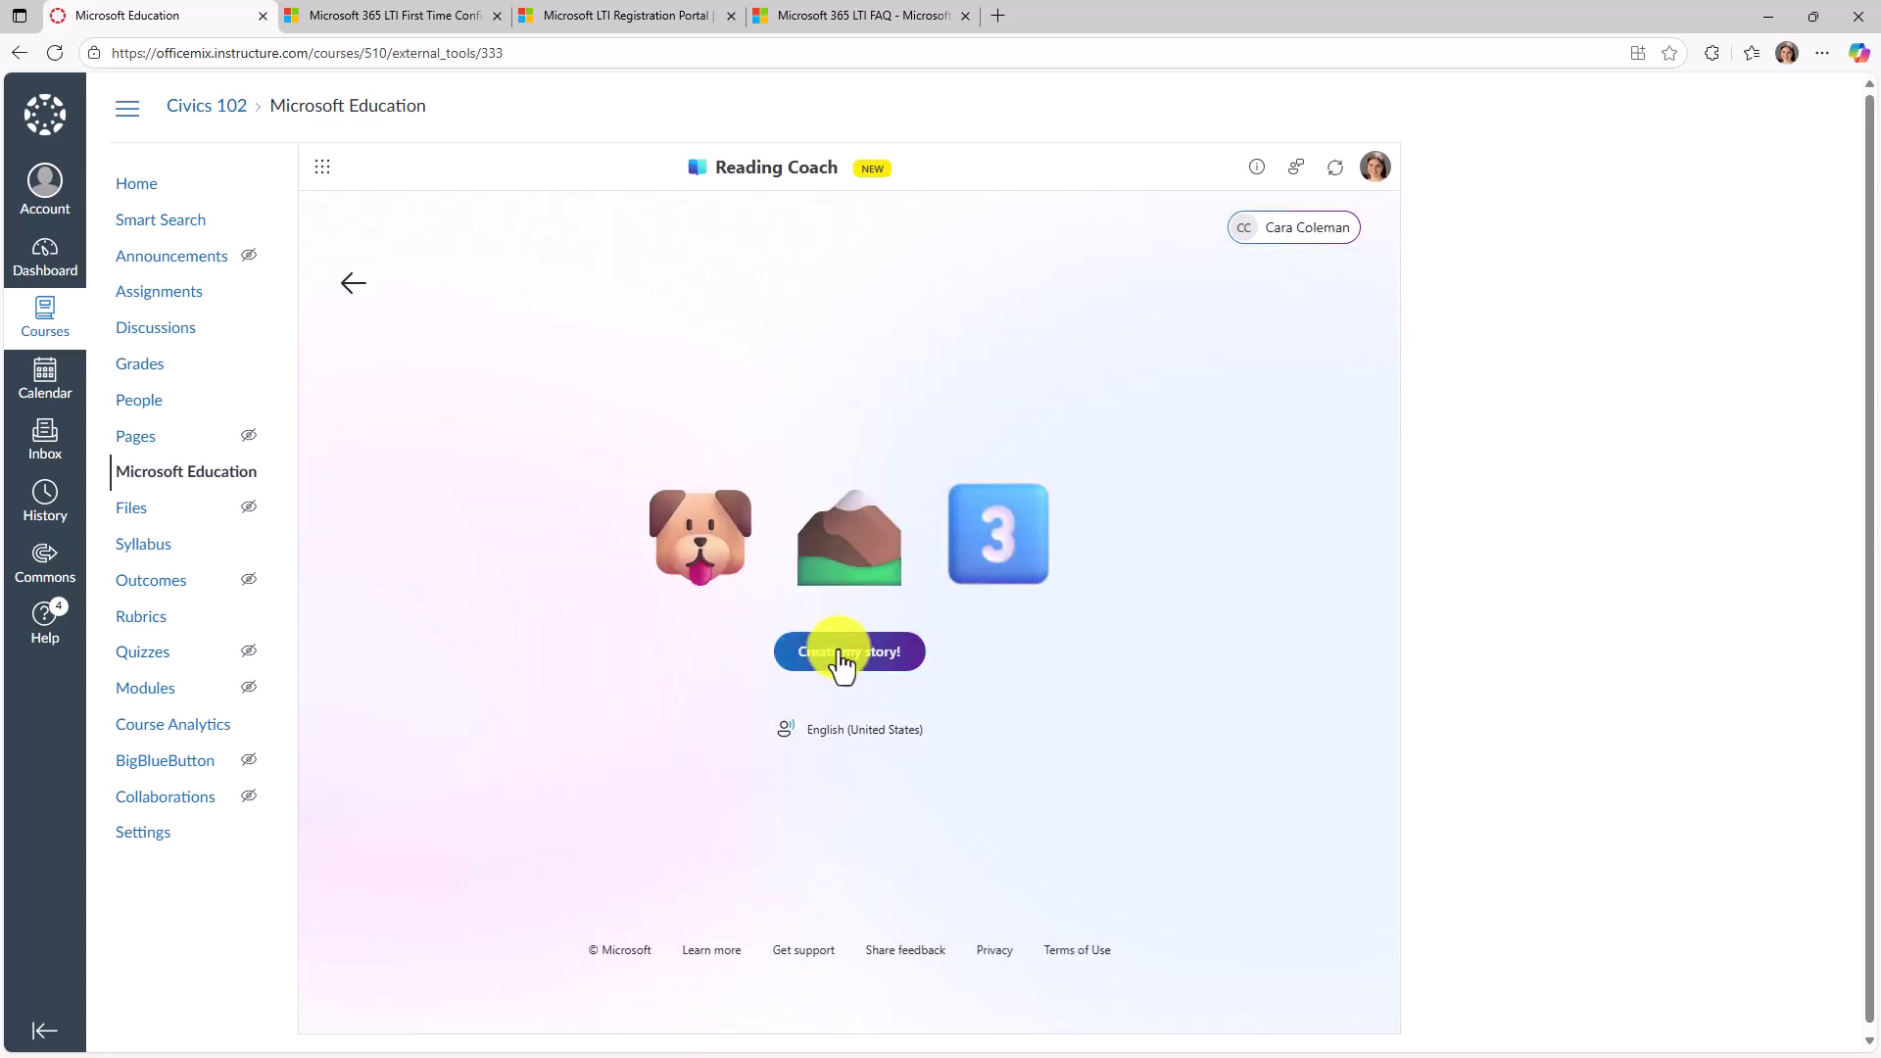
{"action": "left_click", "coordinate": [840, 652]}
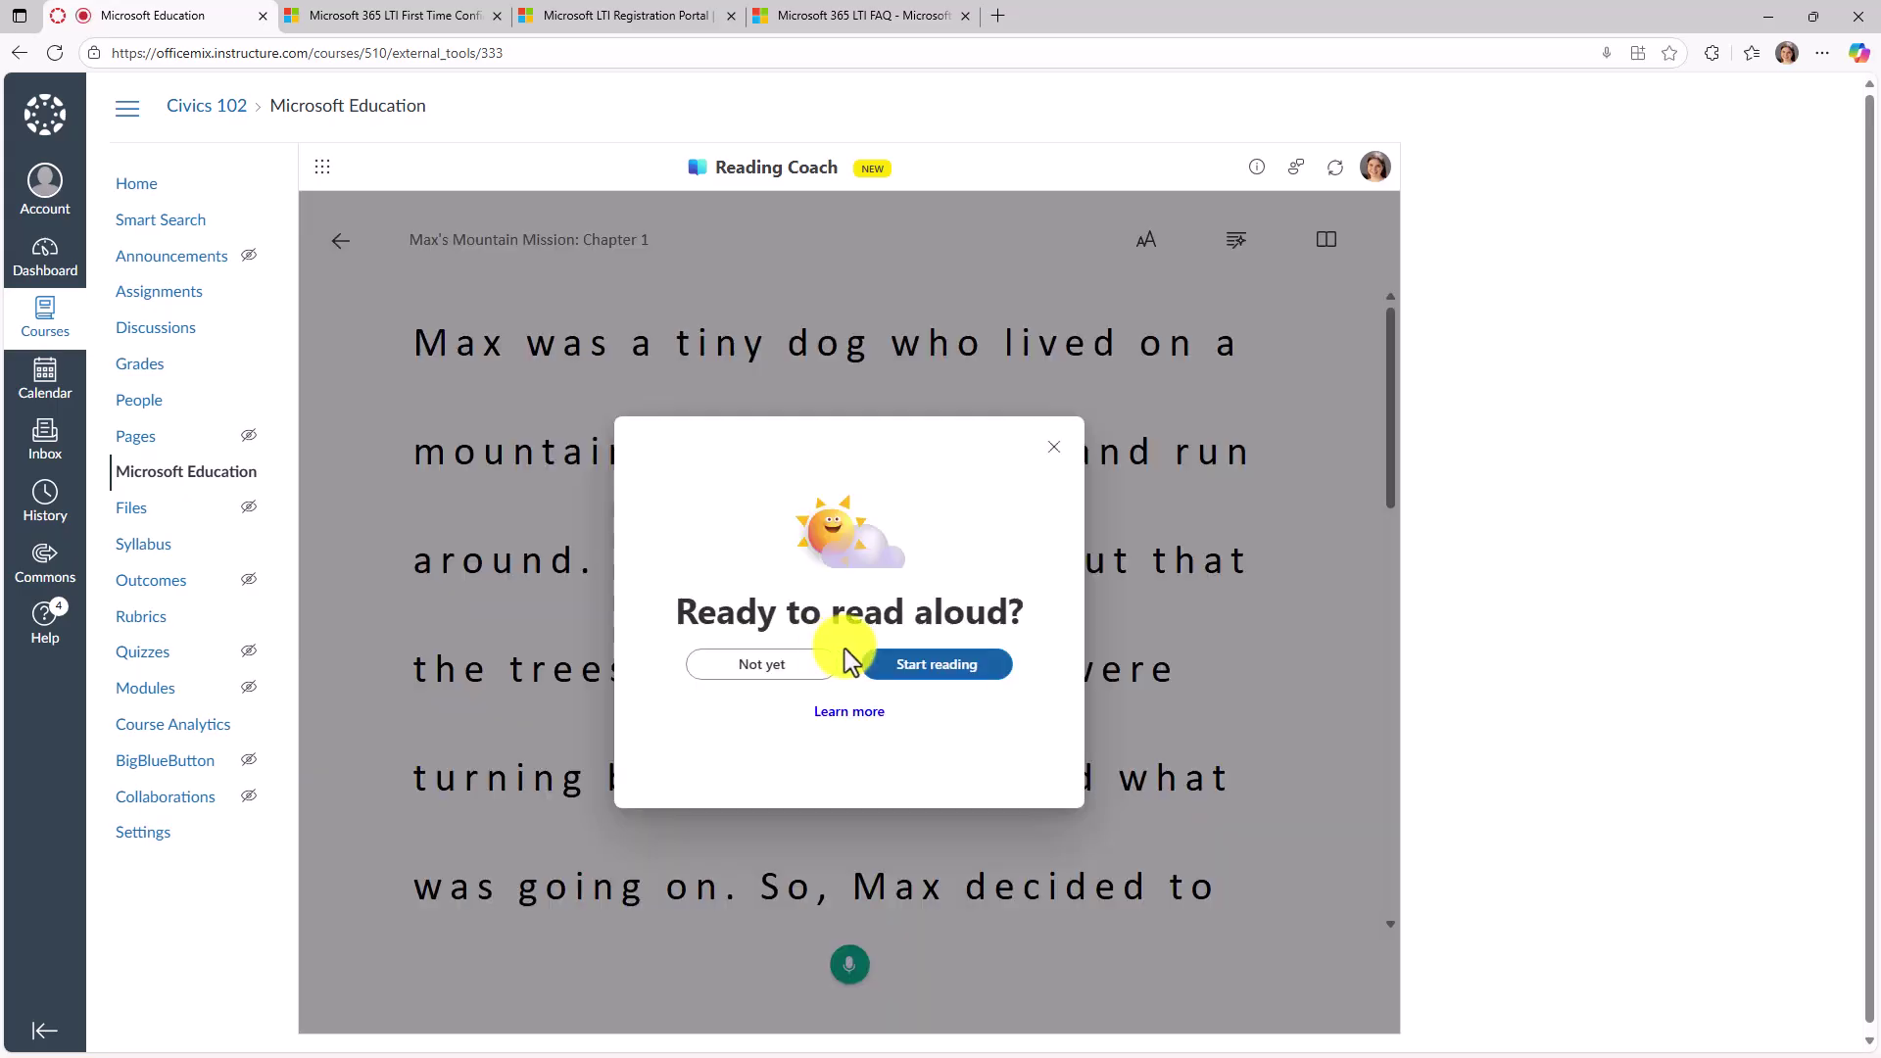
Read the story aloud, stop the recording, and return to the Microsoft Education home.
{"action": "left_click", "coordinate": [953, 670]}
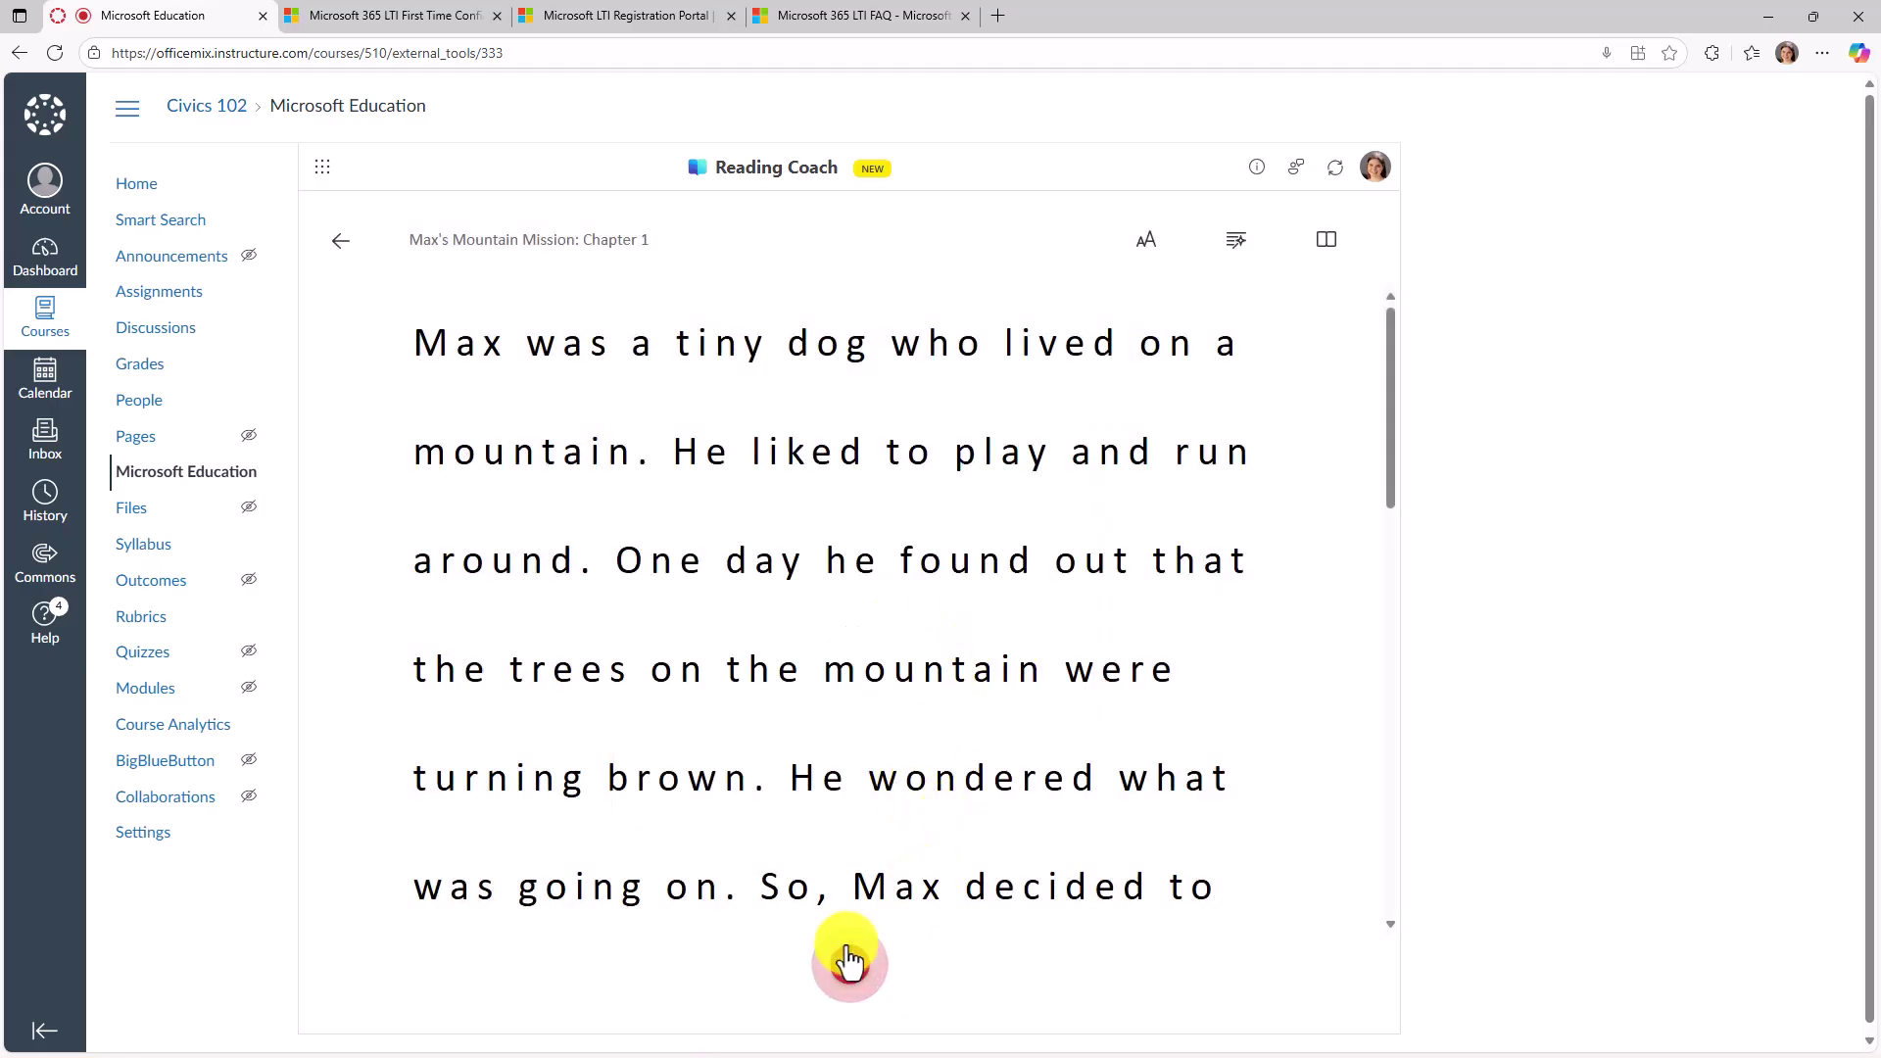
{"action": "left_click", "coordinate": [848, 962]}
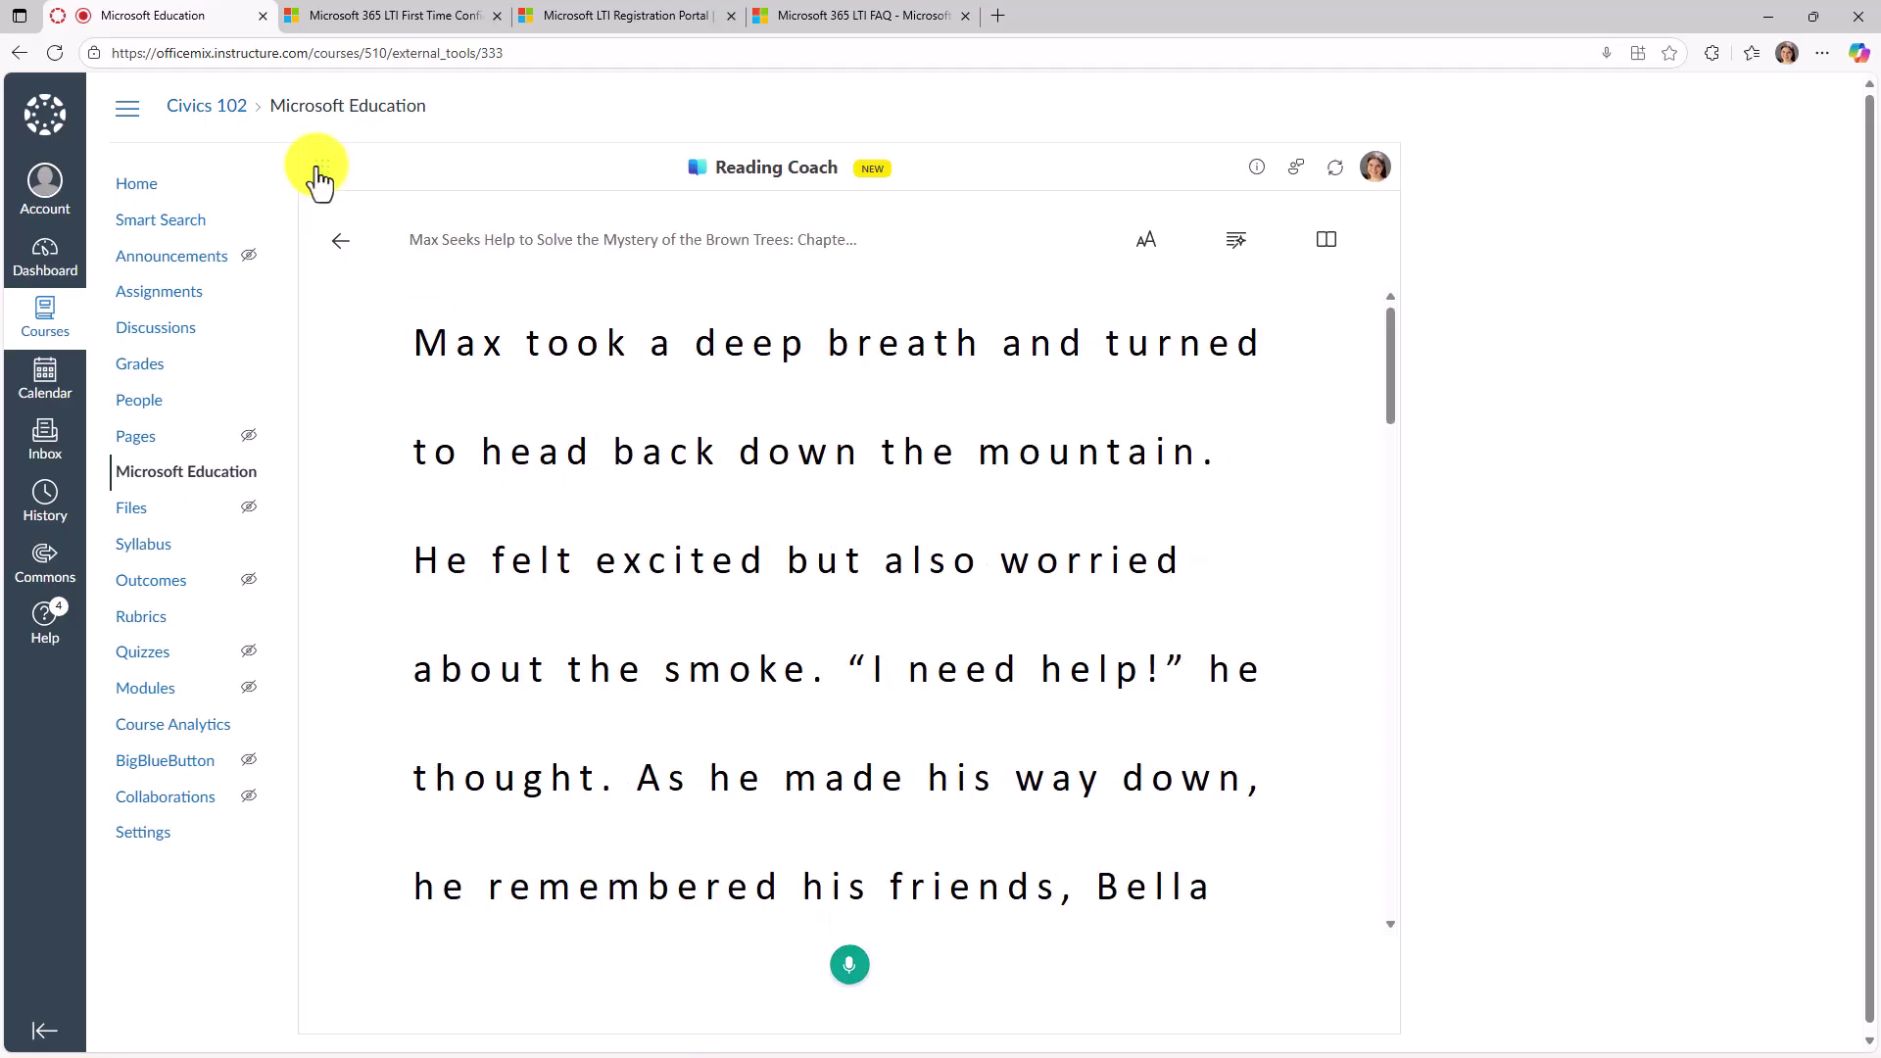
{"action": "left_click", "coordinate": [322, 167]}
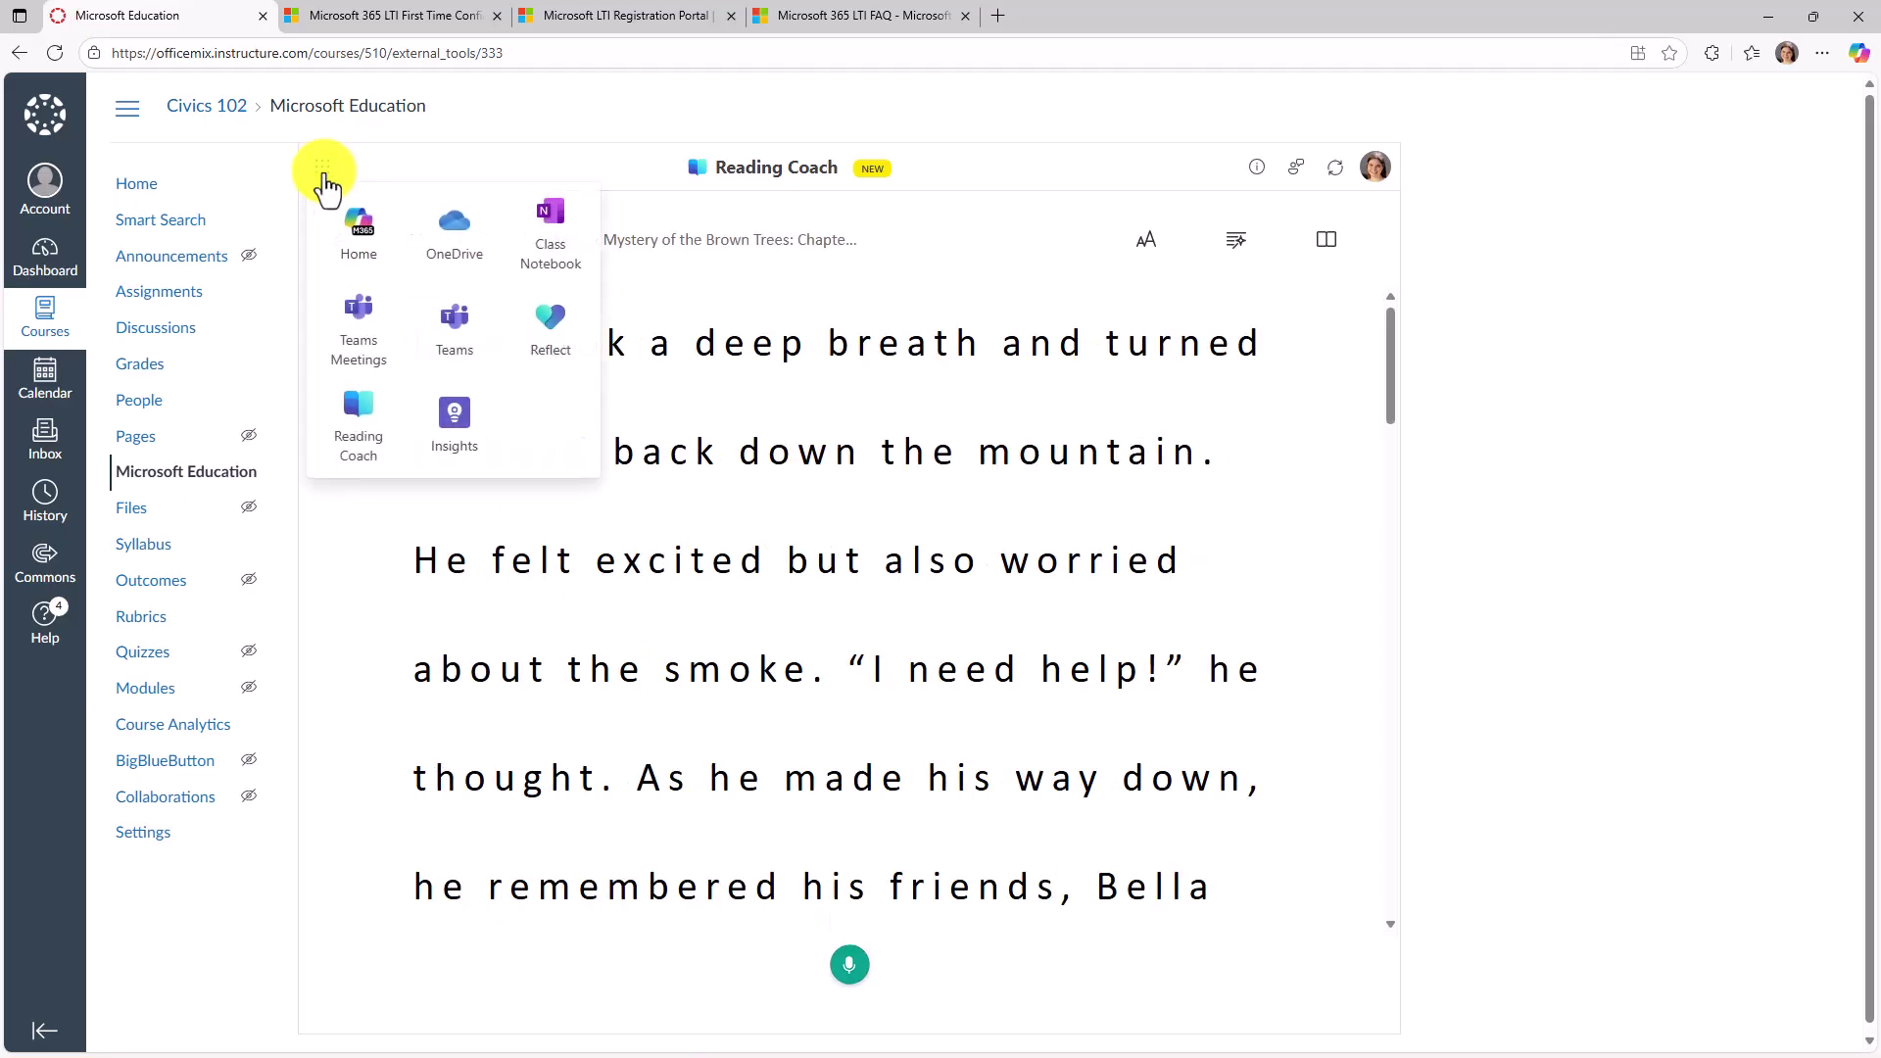
{"action": "left_click", "coordinate": [364, 228]}
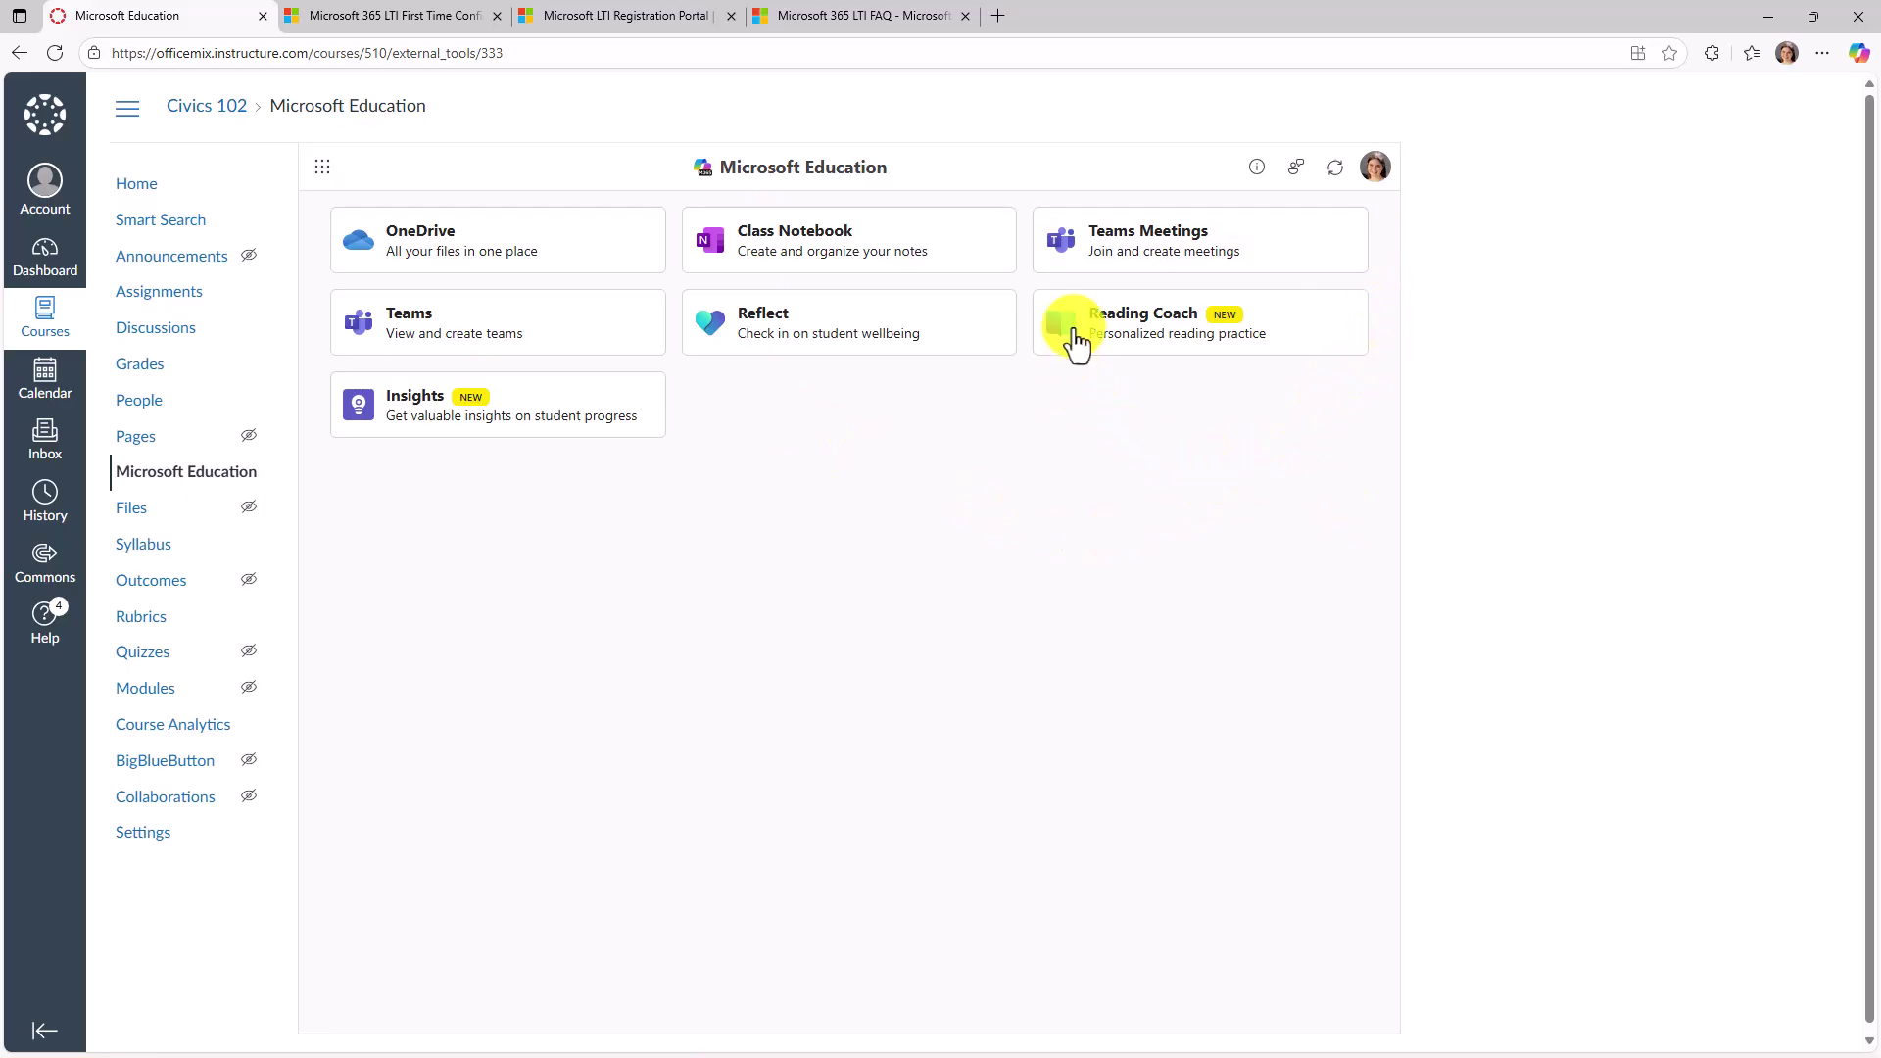
Schedule a titled Teams meeting for September 20 at 3:30 PM with an attendee and save it.
{"action": "left_click", "coordinate": [1287, 233]}
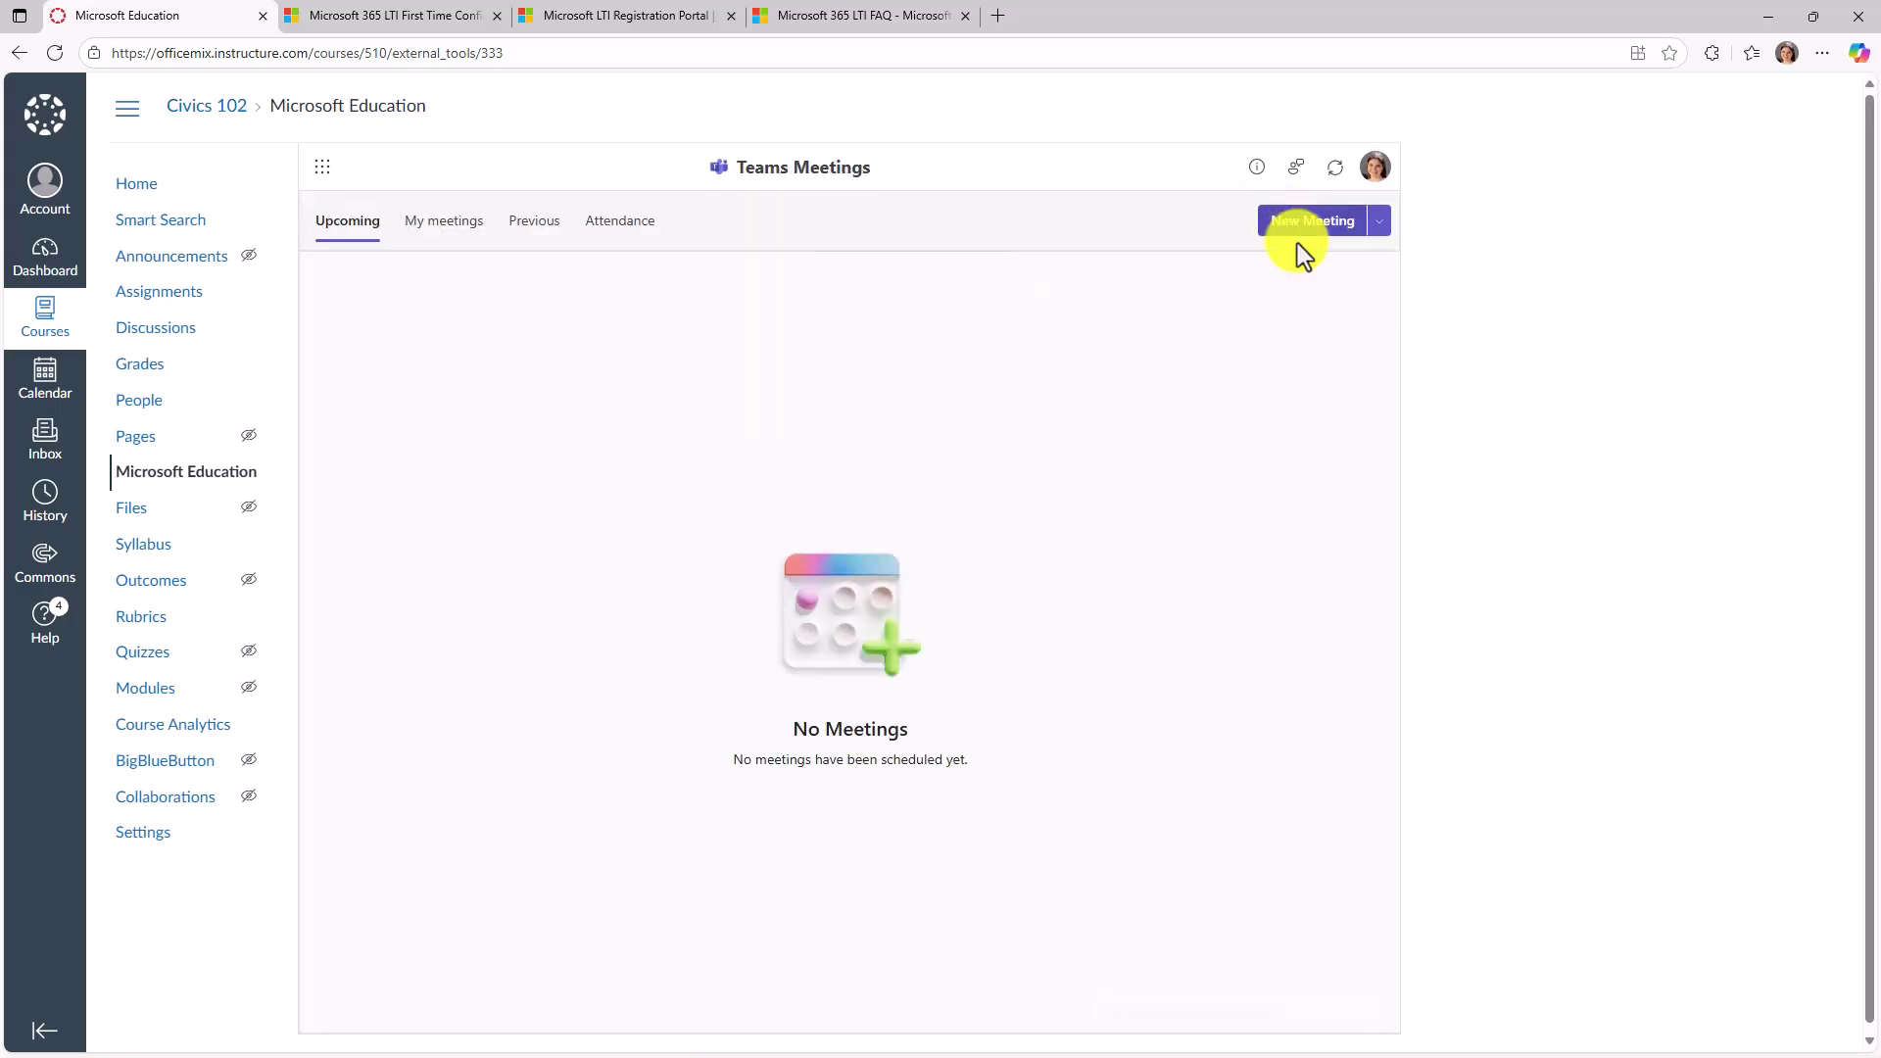
{"action": "left_click", "coordinate": [1310, 232]}
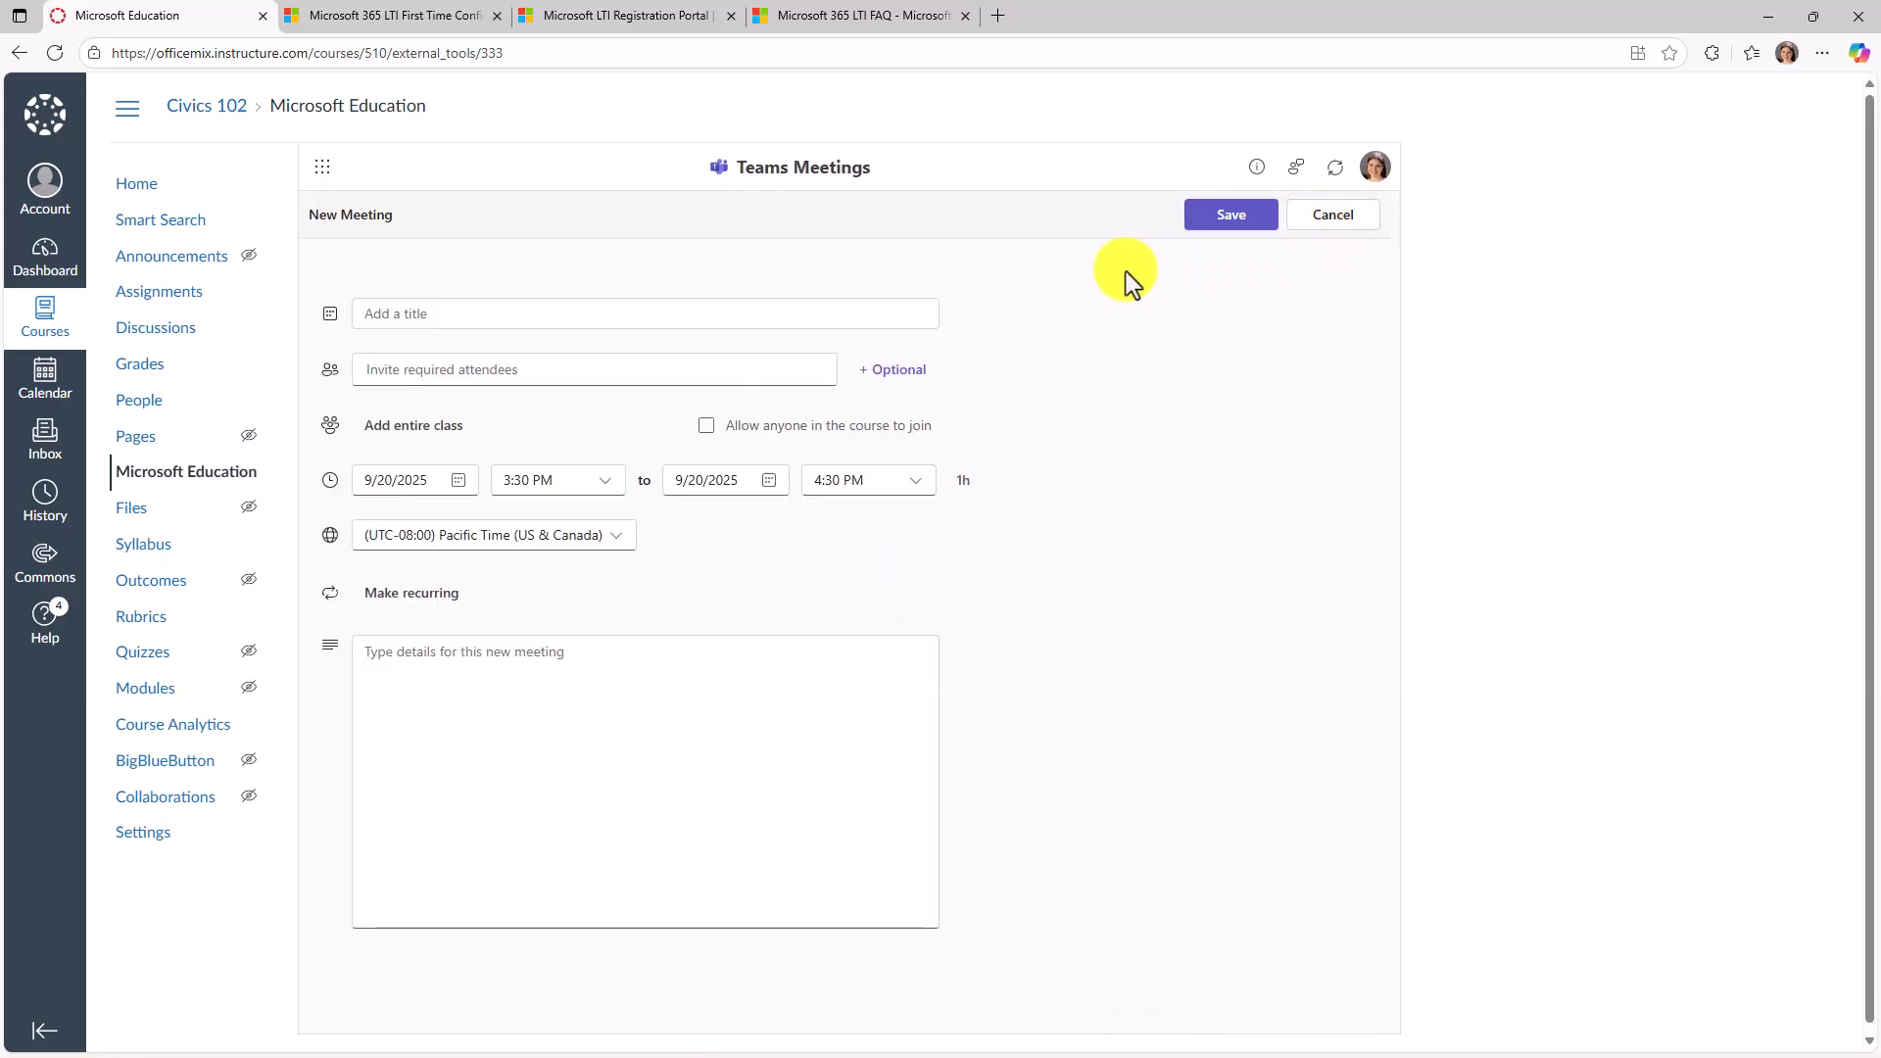
{"action": "type", "text": "Mike's meeting"}
{"action": "left_click", "coordinate": [777, 382]}
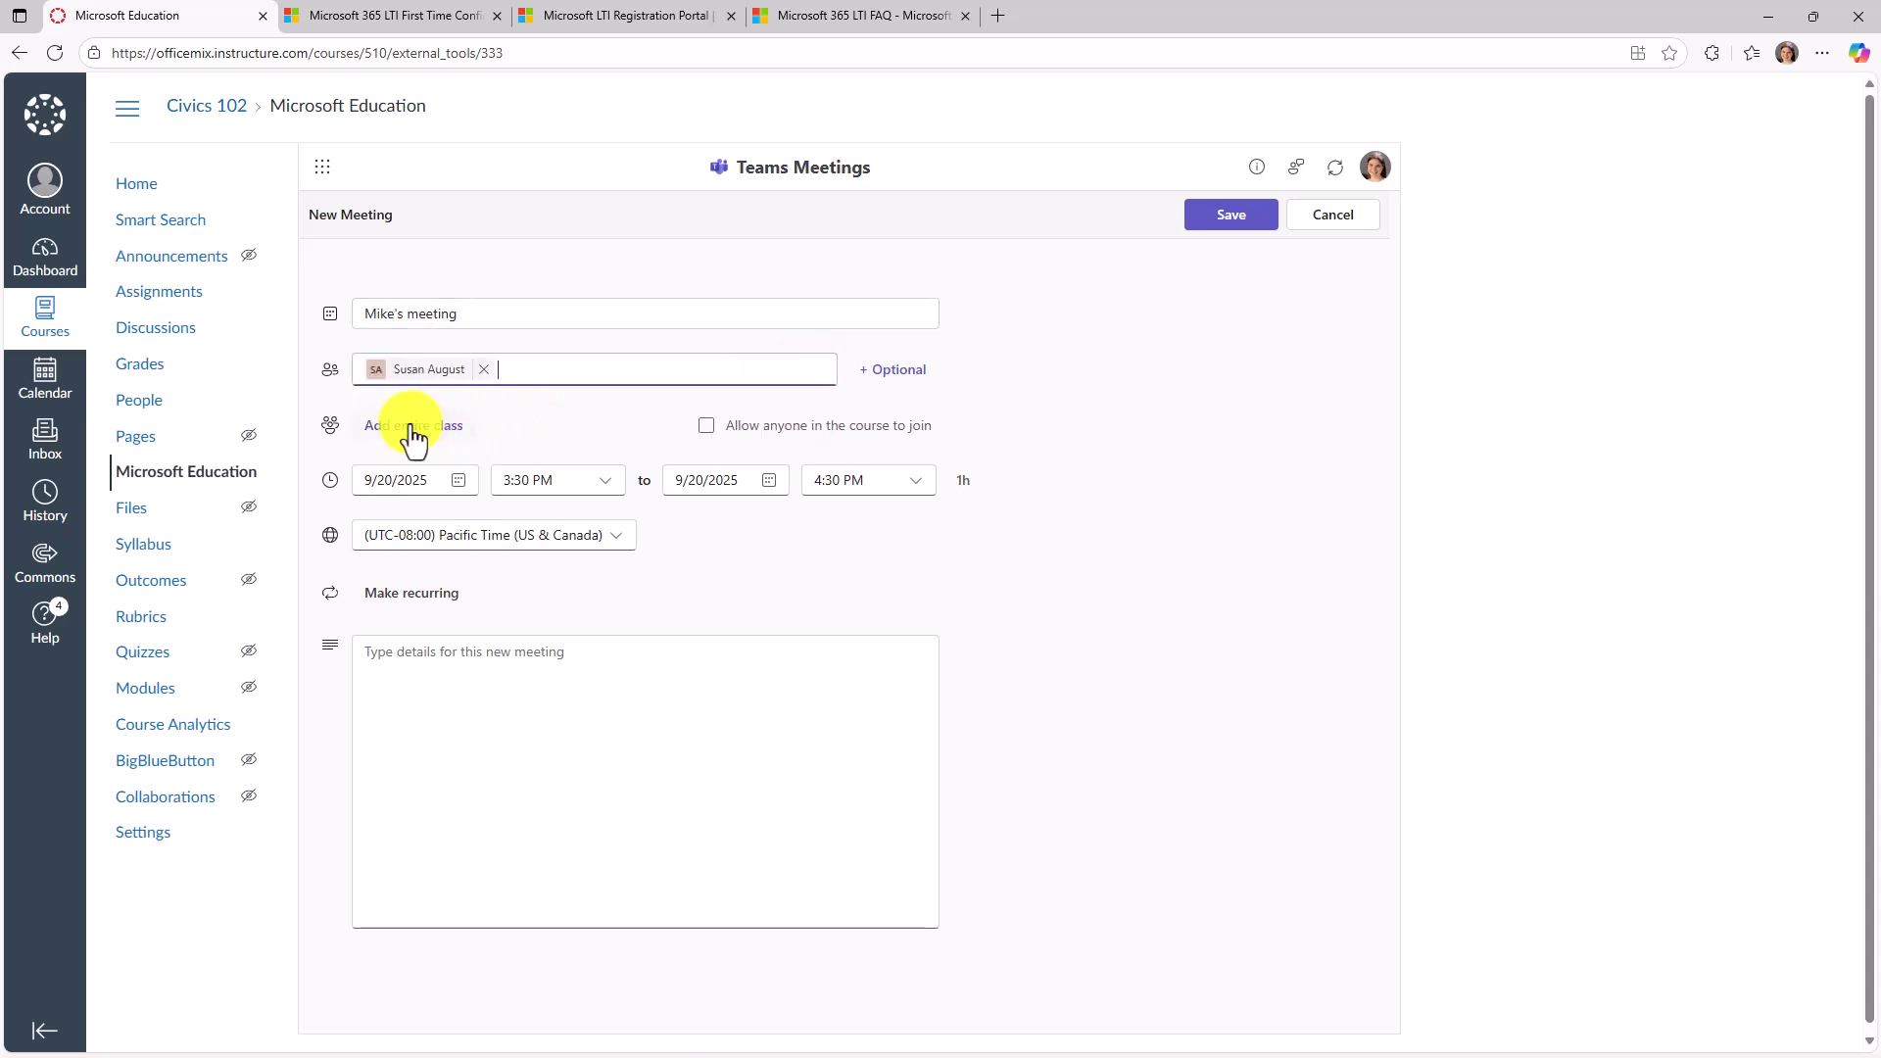
{"action": "left_click", "coordinate": [500, 688]}
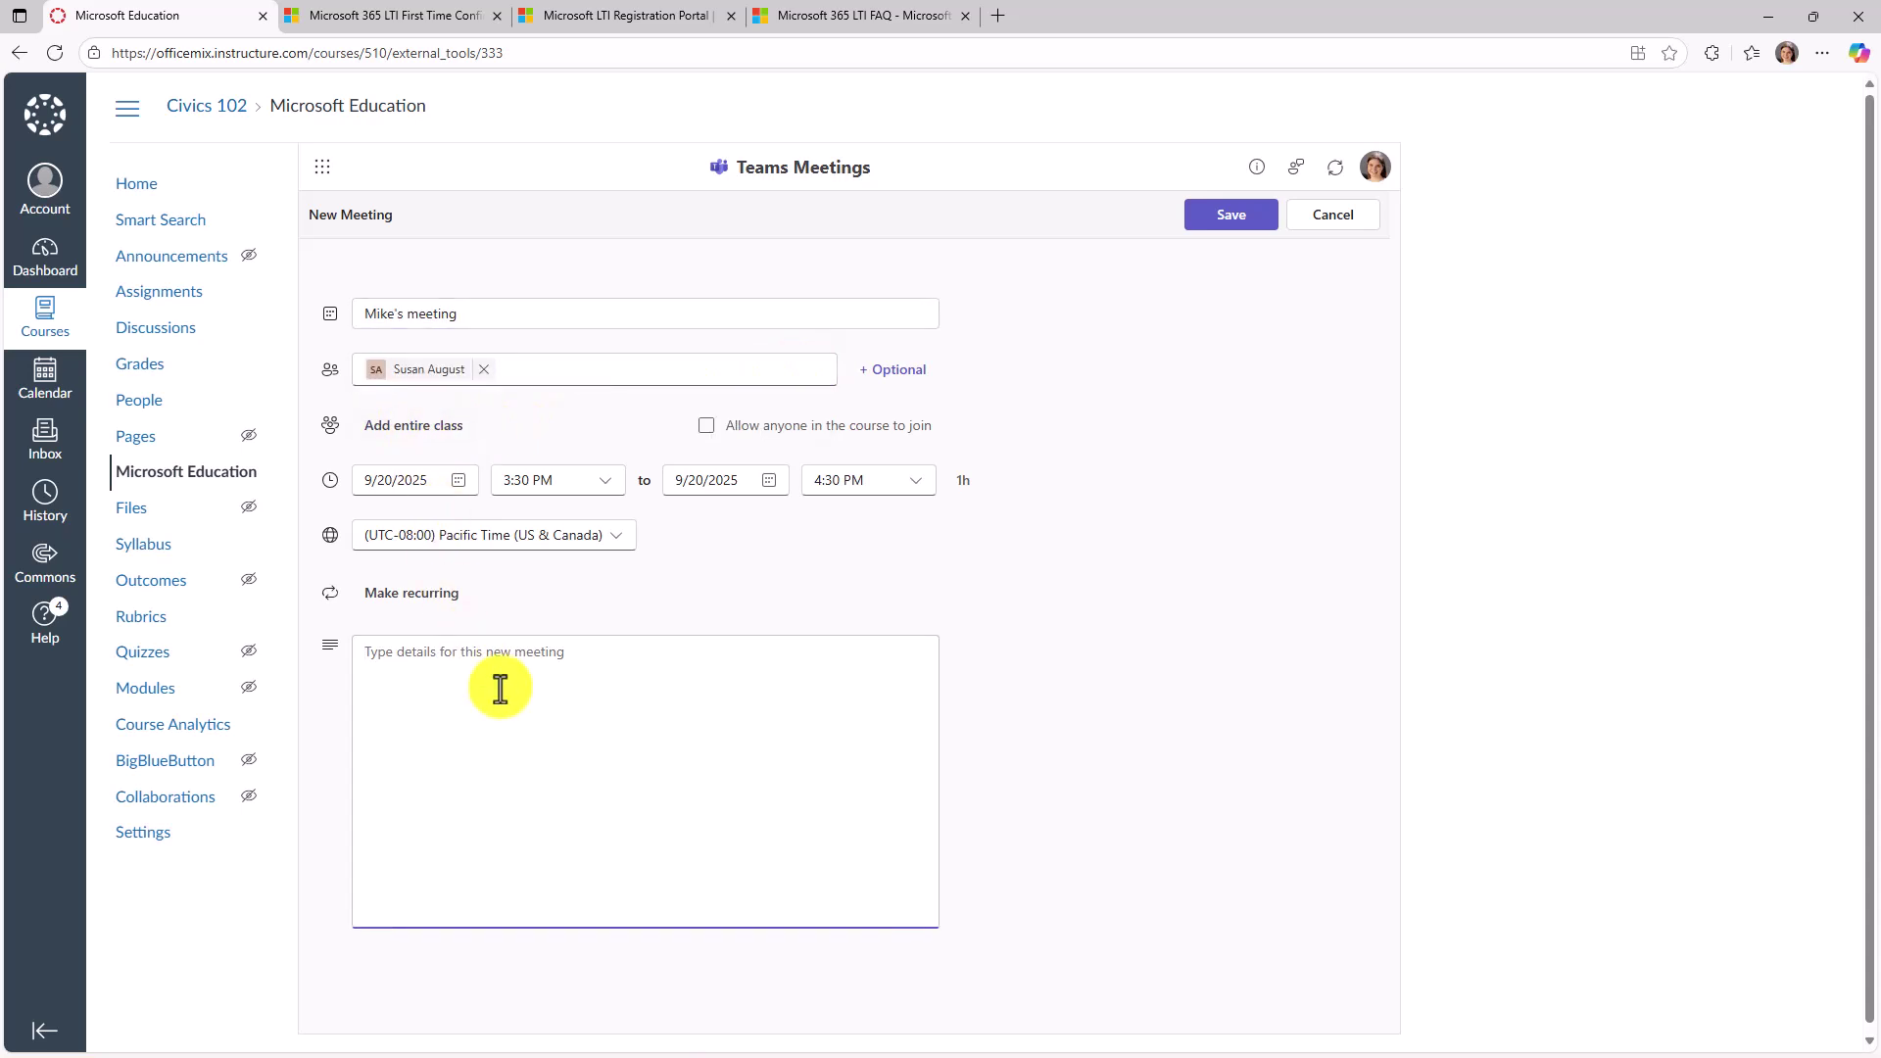
{"action": "left_click", "coordinate": [1201, 223]}
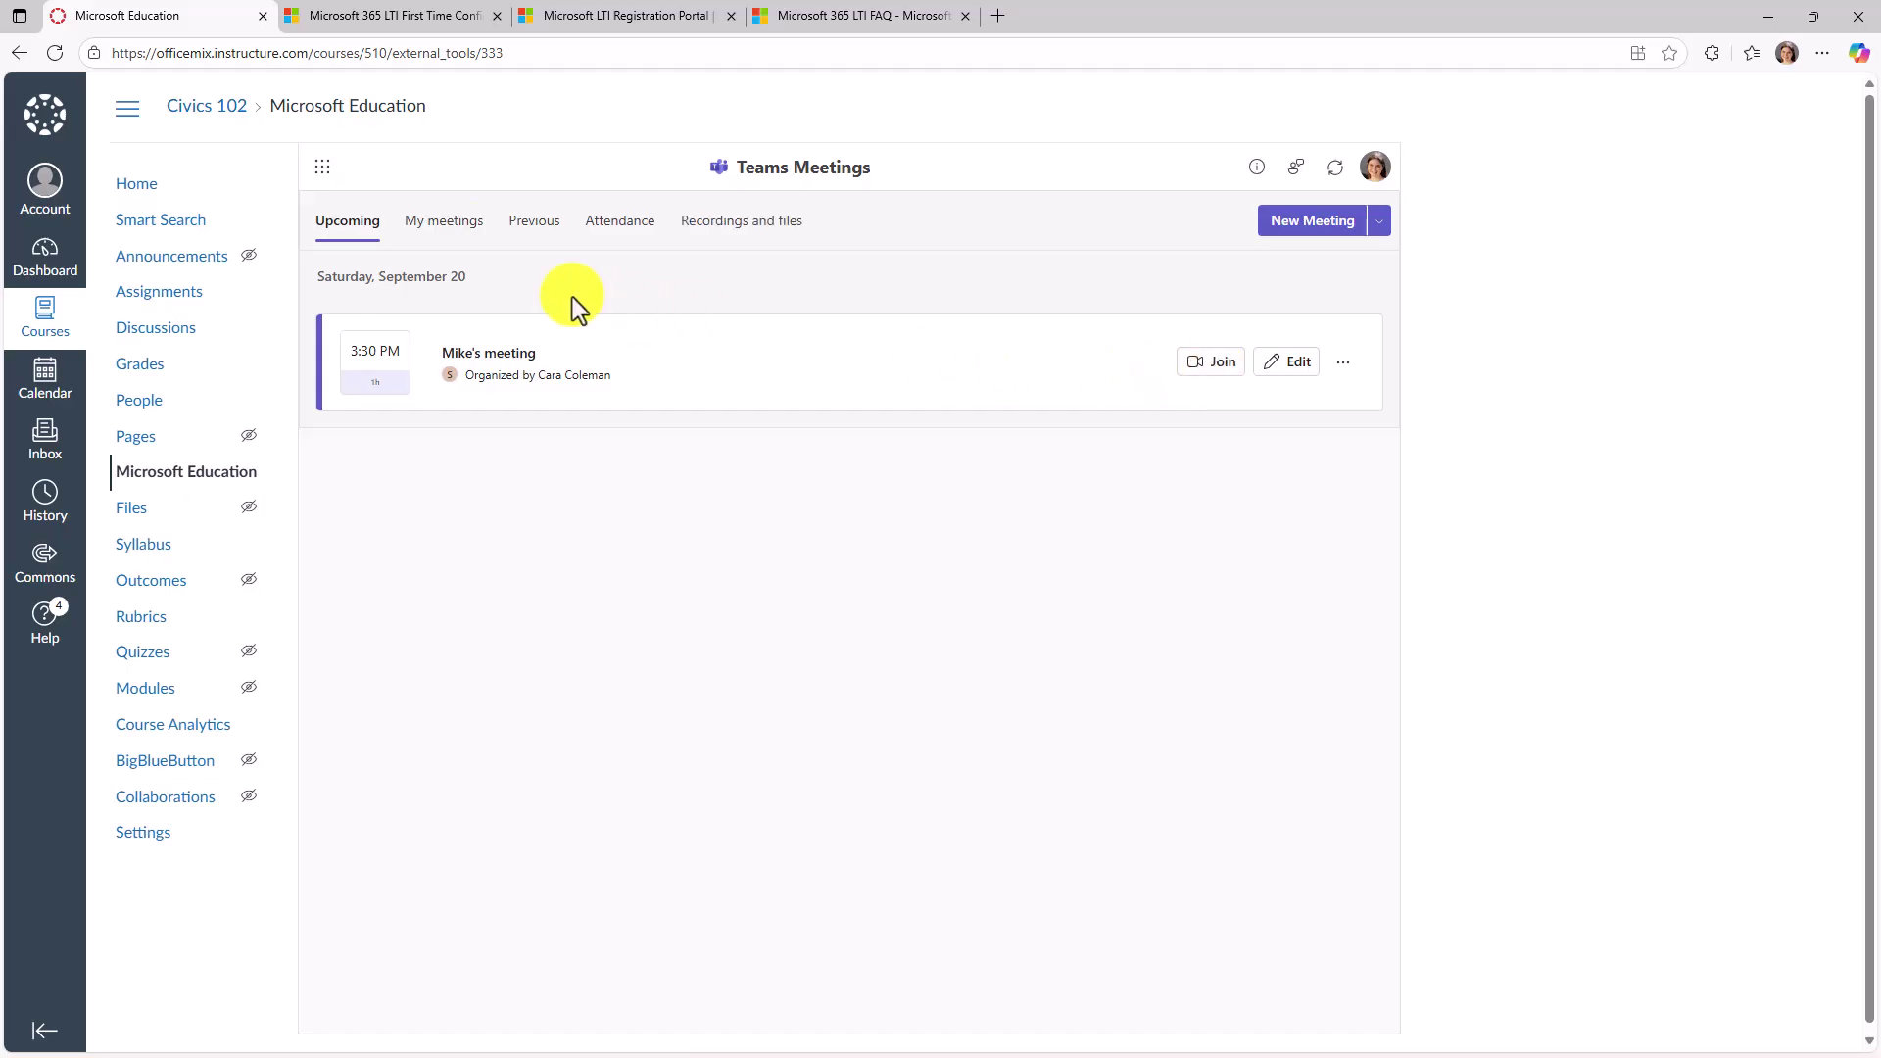
Browse the My meetings, Previous, Attendance and Recordings tabs and the meeting's options.
{"action": "left_click", "coordinate": [432, 240]}
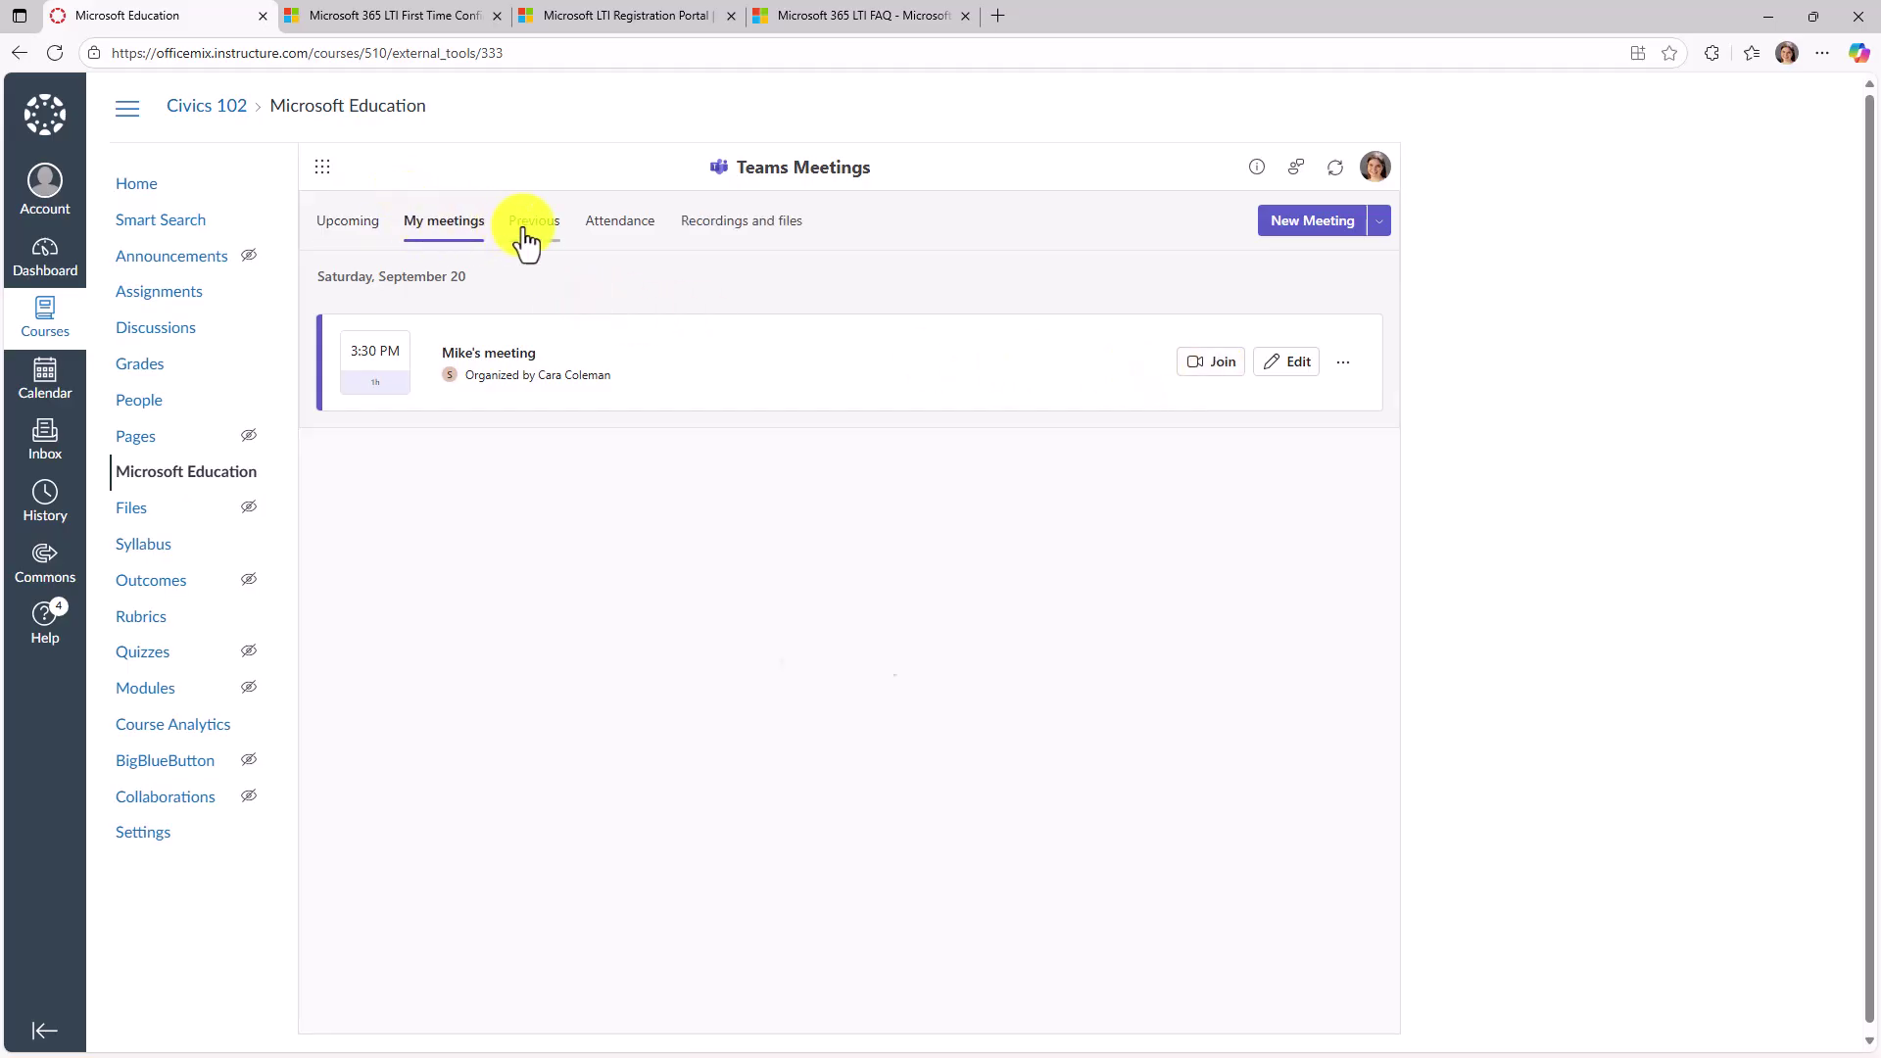
{"action": "left_click", "coordinate": [525, 239]}
{"action": "left_click", "coordinate": [601, 241]}
{"action": "left_click", "coordinate": [725, 239]}
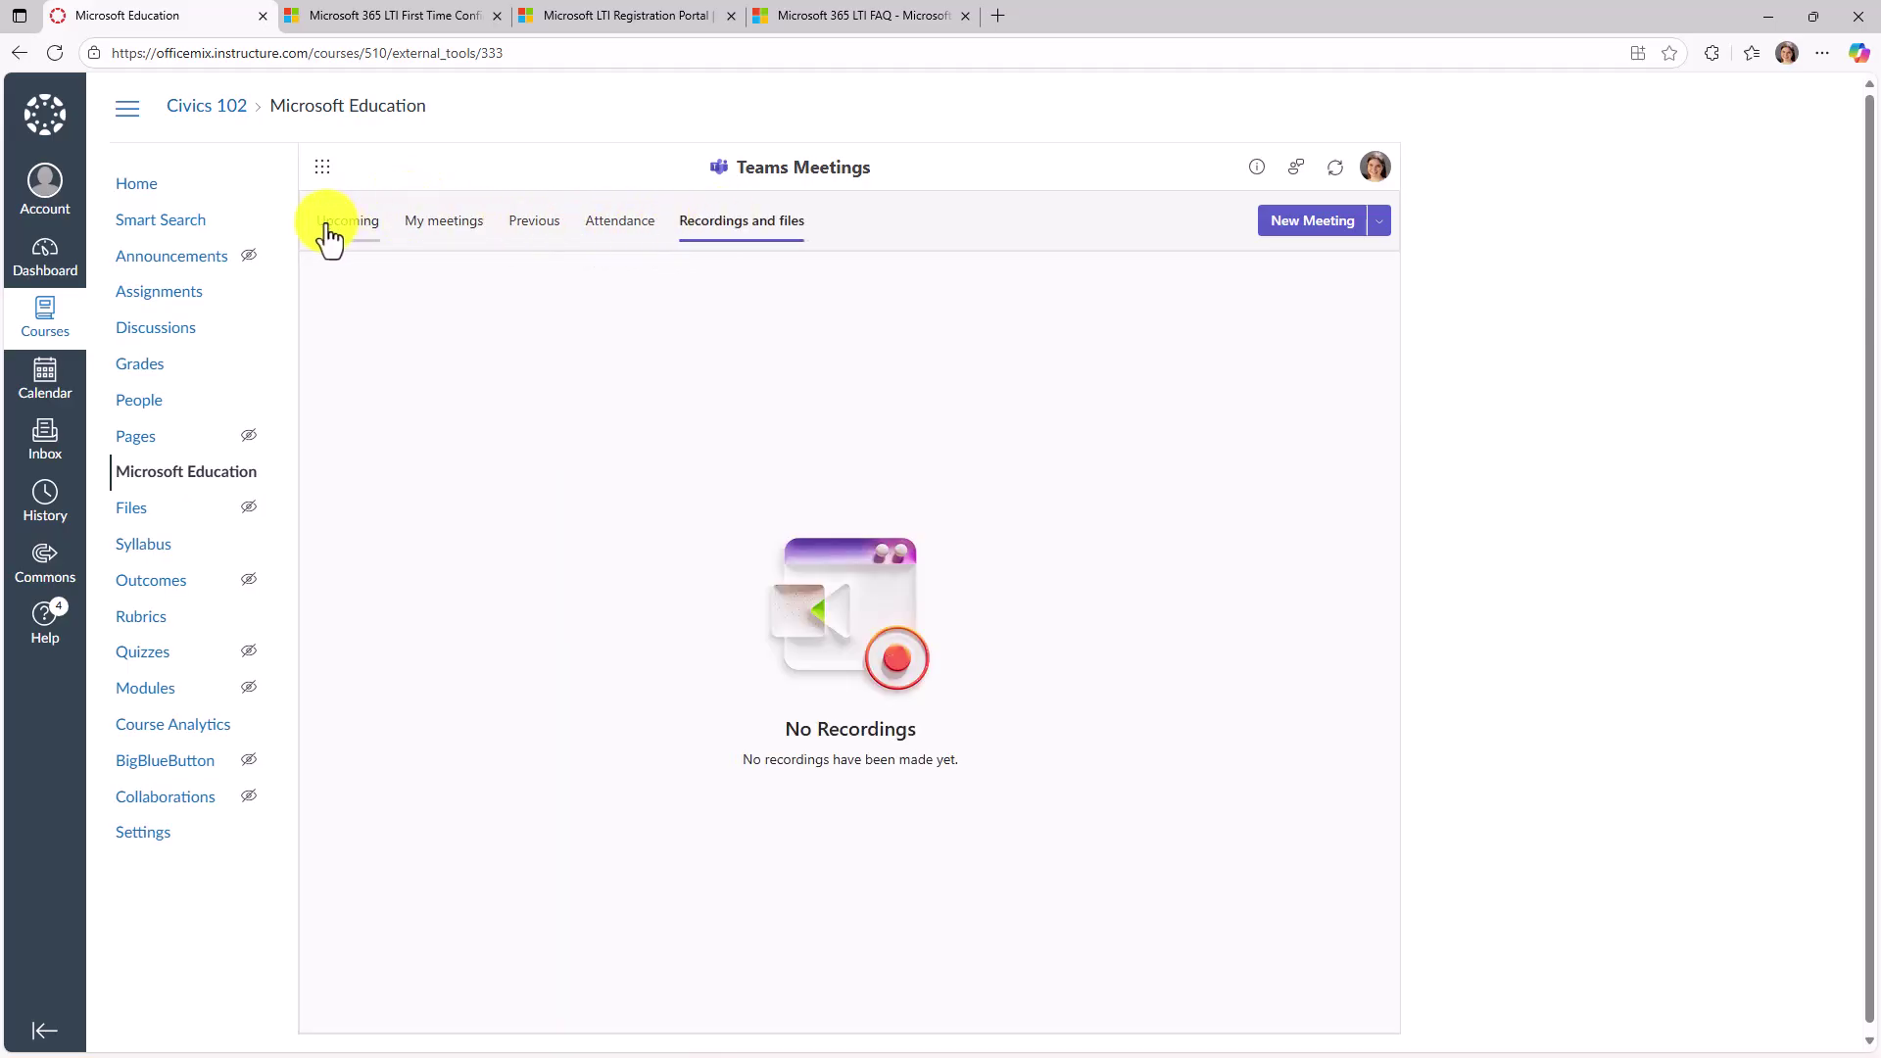
{"action": "left_click", "coordinate": [357, 227]}
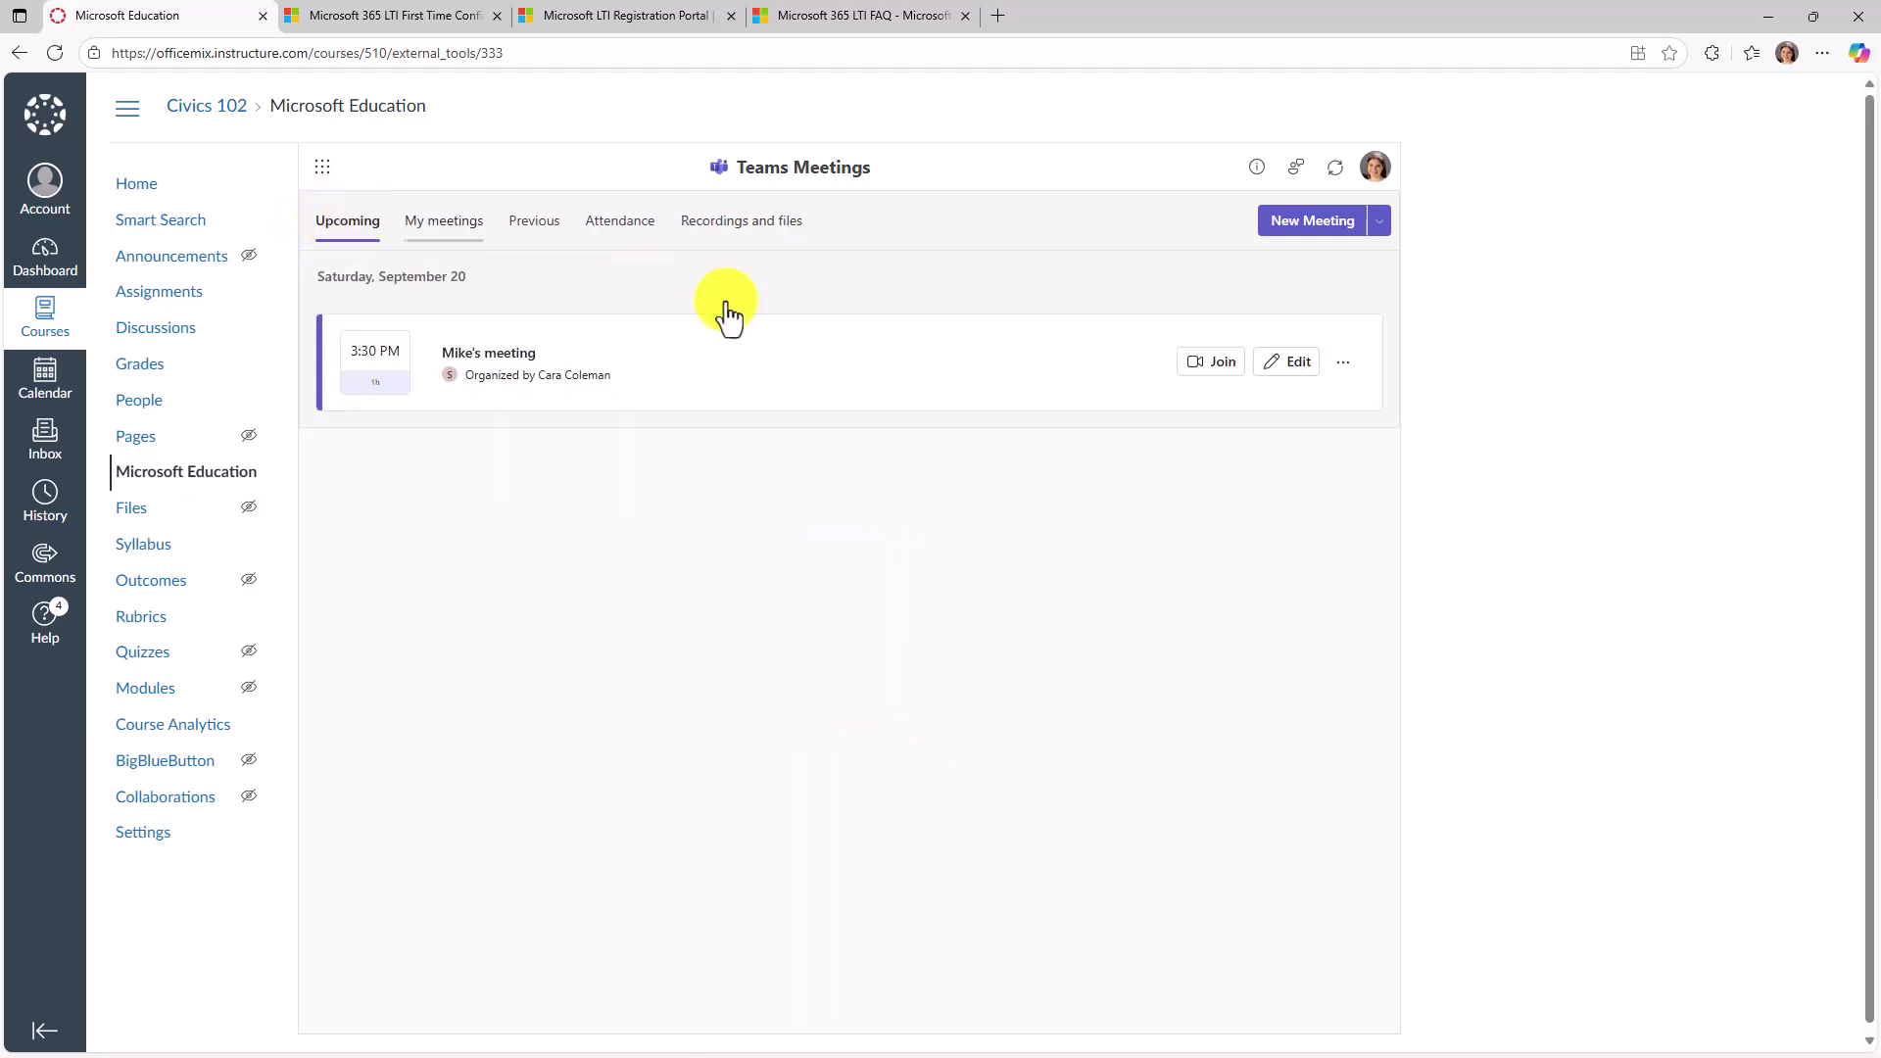
{"action": "left_click", "coordinate": [1343, 370]}
{"action": "left_click", "coordinate": [820, 556]}
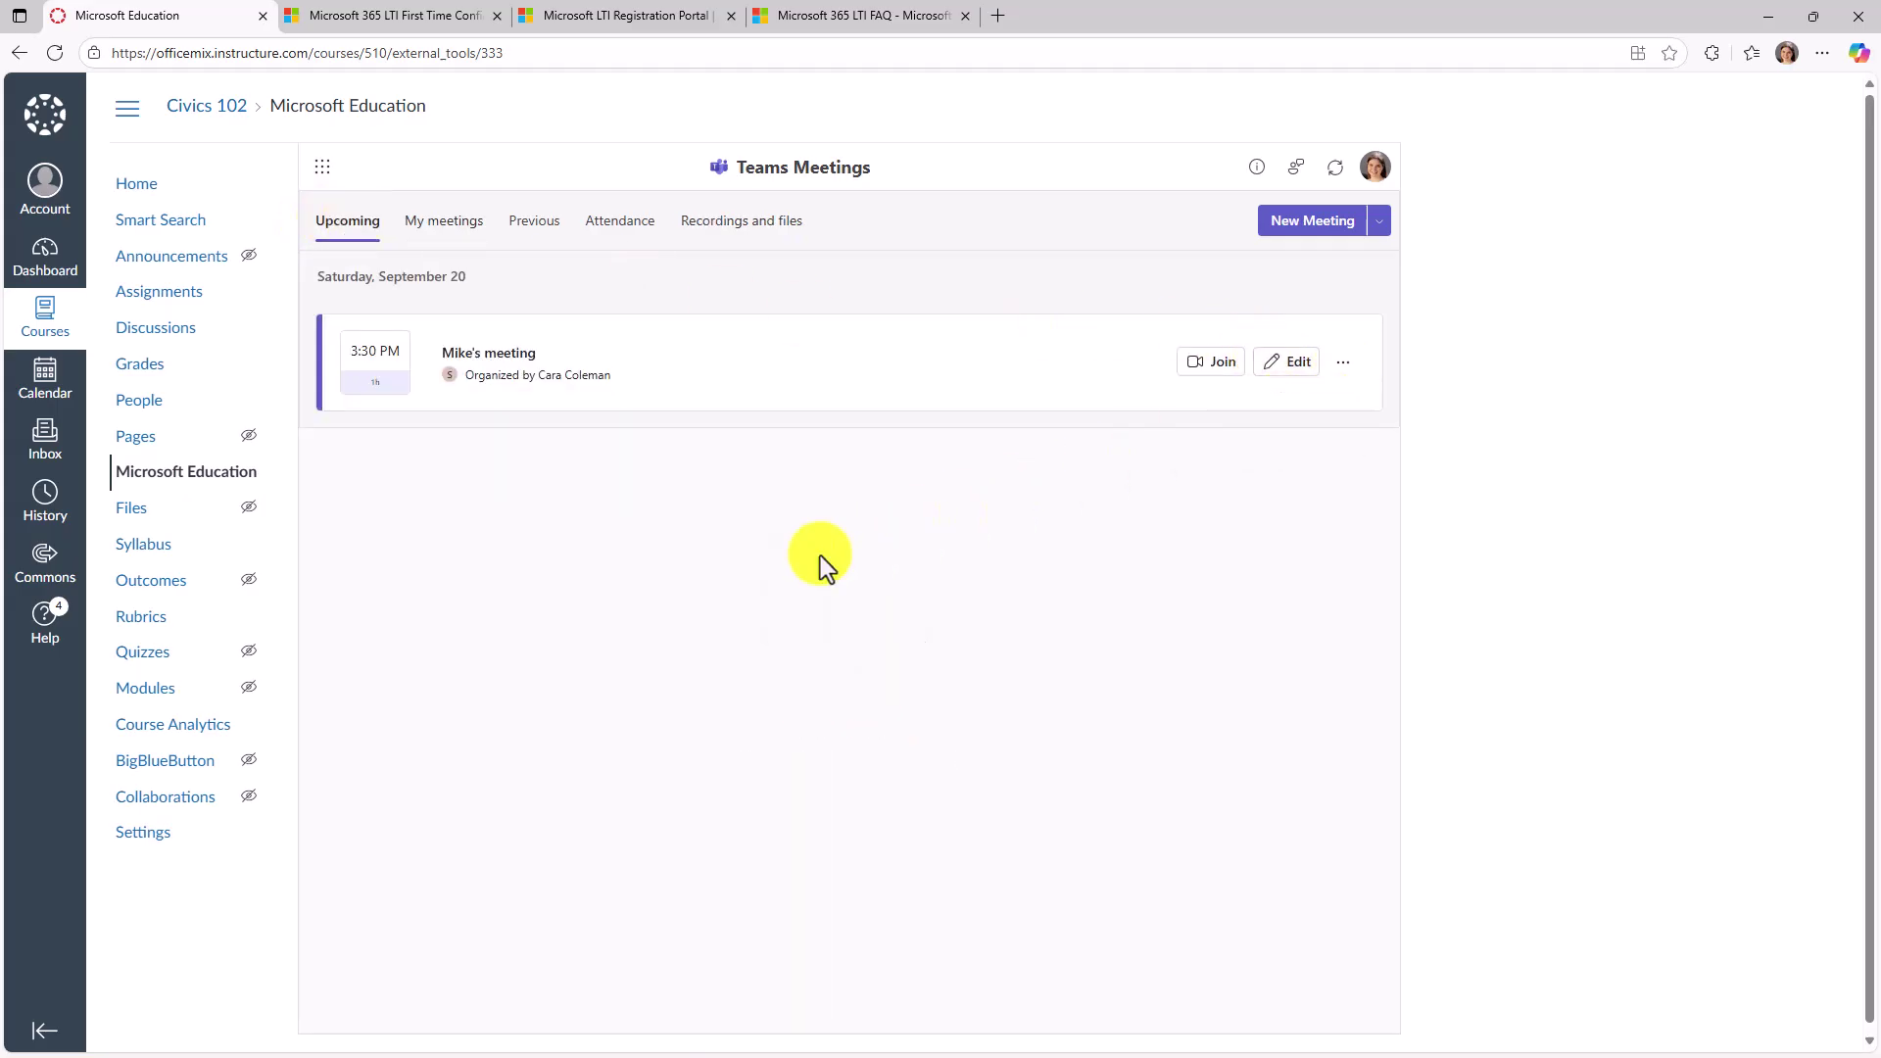
Return to the Microsoft Education home, then switch to the Microsoft Learn first-time configuration article.
{"action": "left_click", "coordinate": [323, 169]}
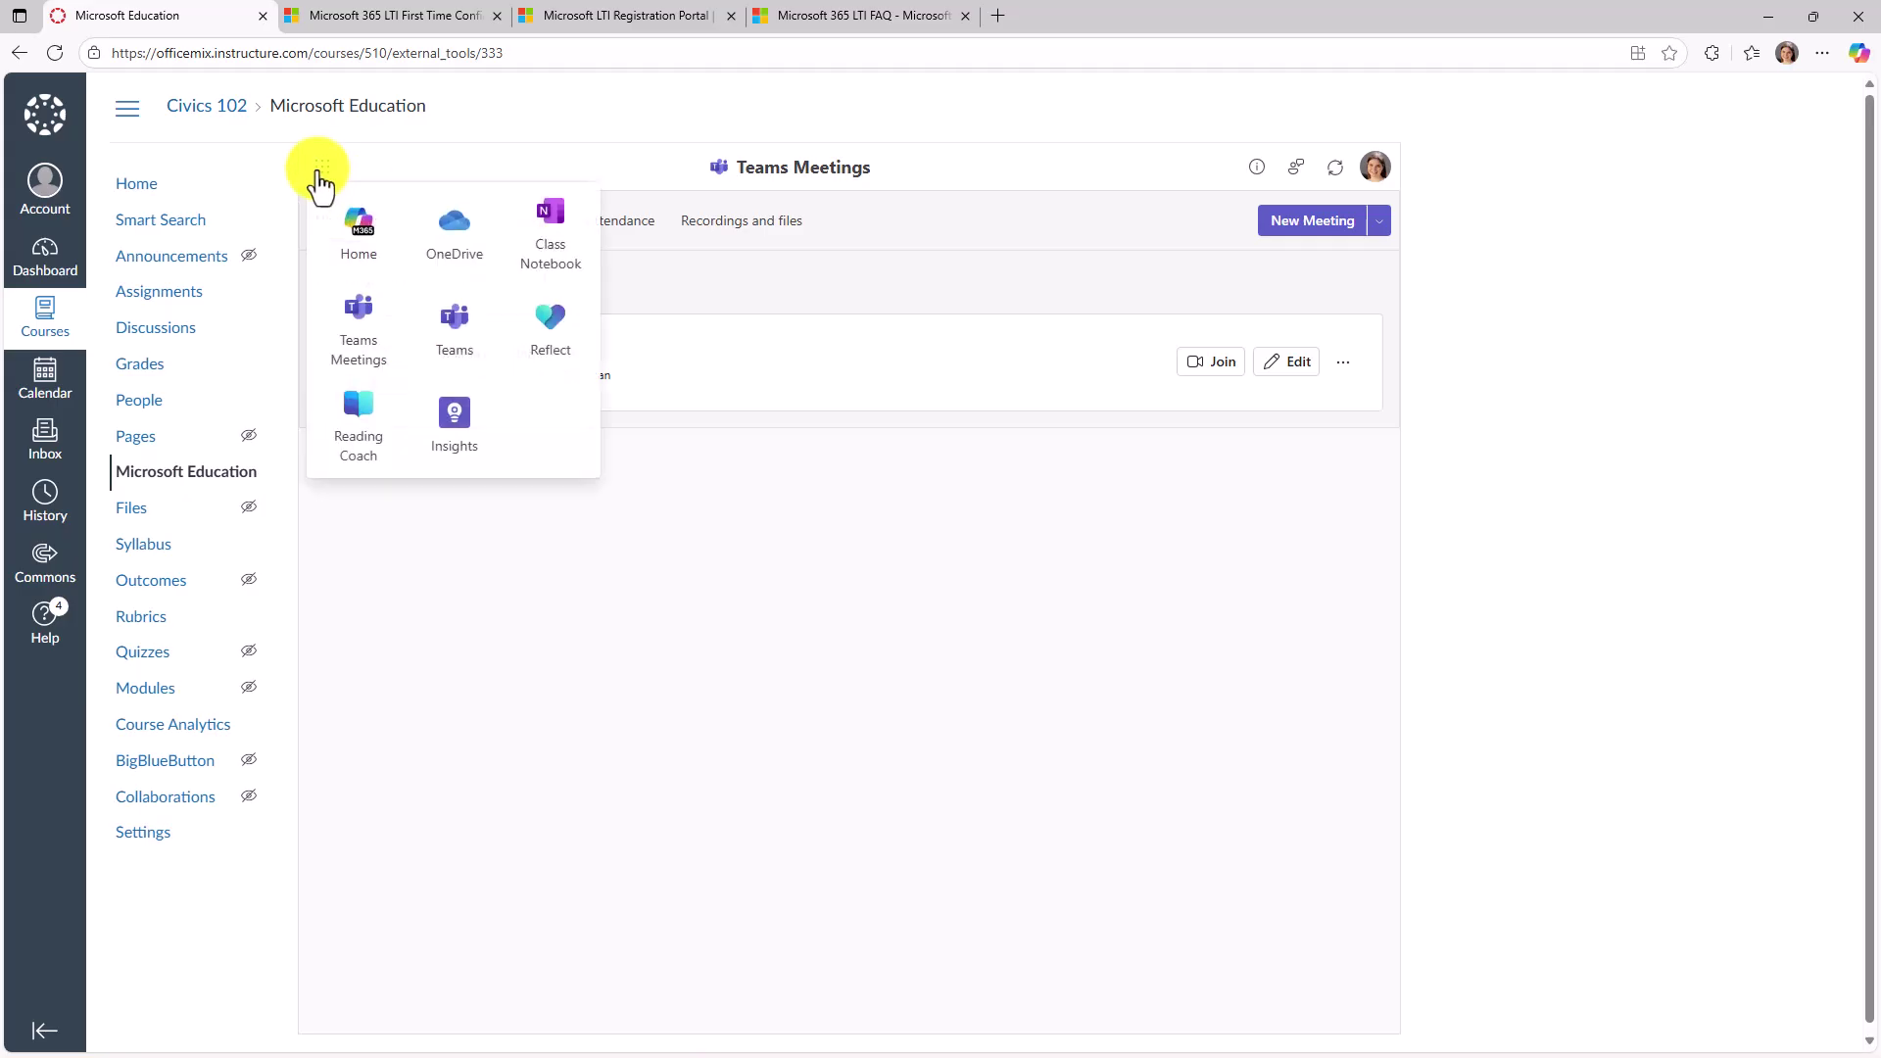
{"action": "left_click", "coordinate": [365, 229]}
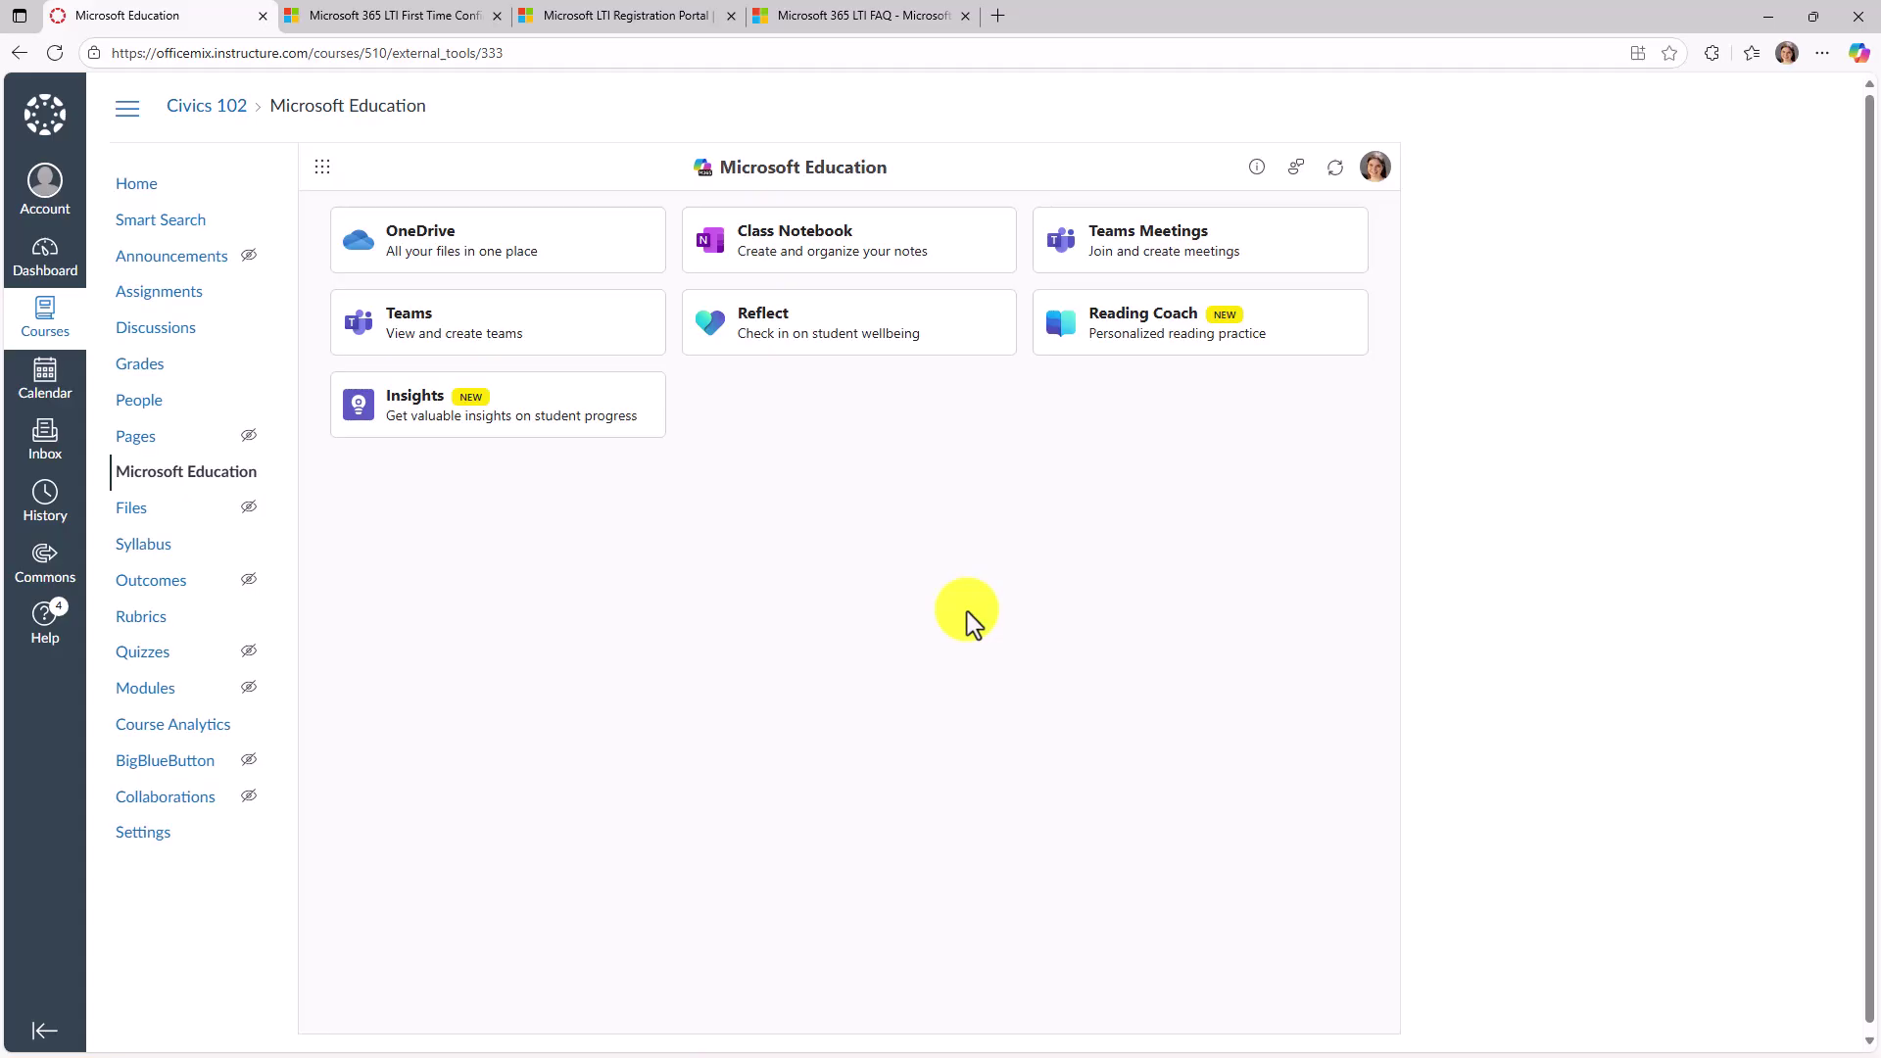
{"action": "left_click", "coordinate": [398, 15]}
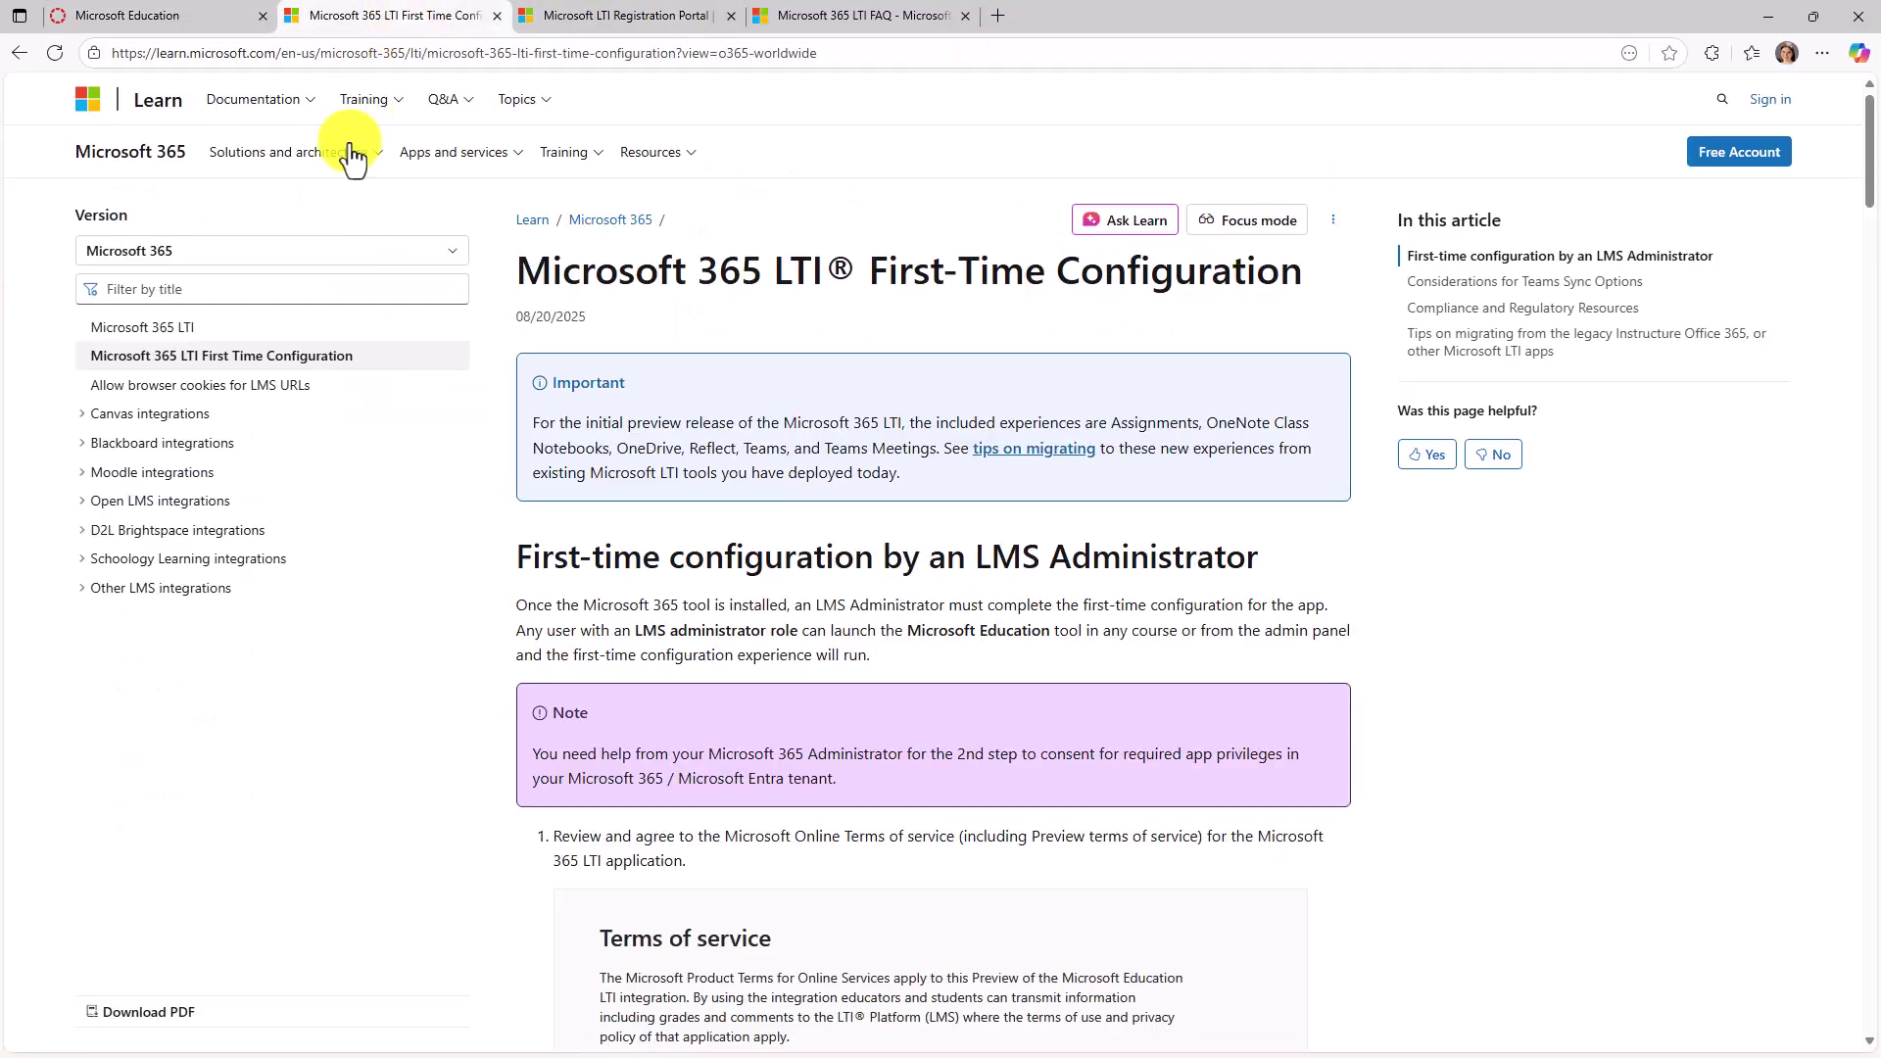